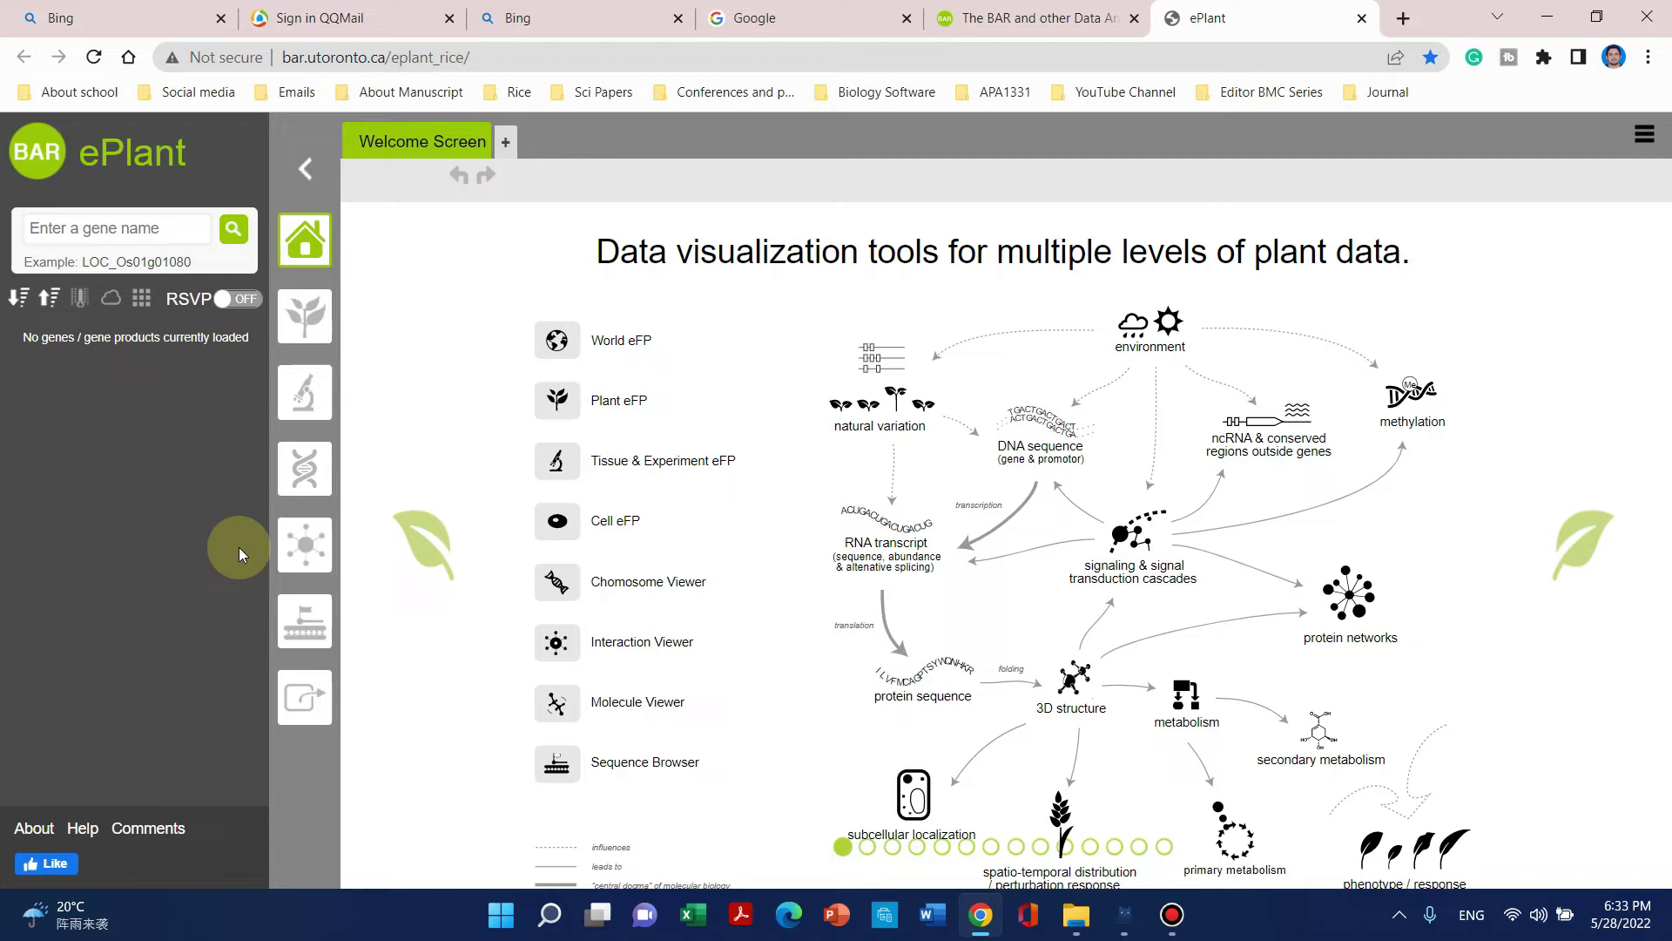
Search Google for 'bar data tools for plant biology' and scroll through the results.
{"action": "left_click", "coordinate": [780, 15]}
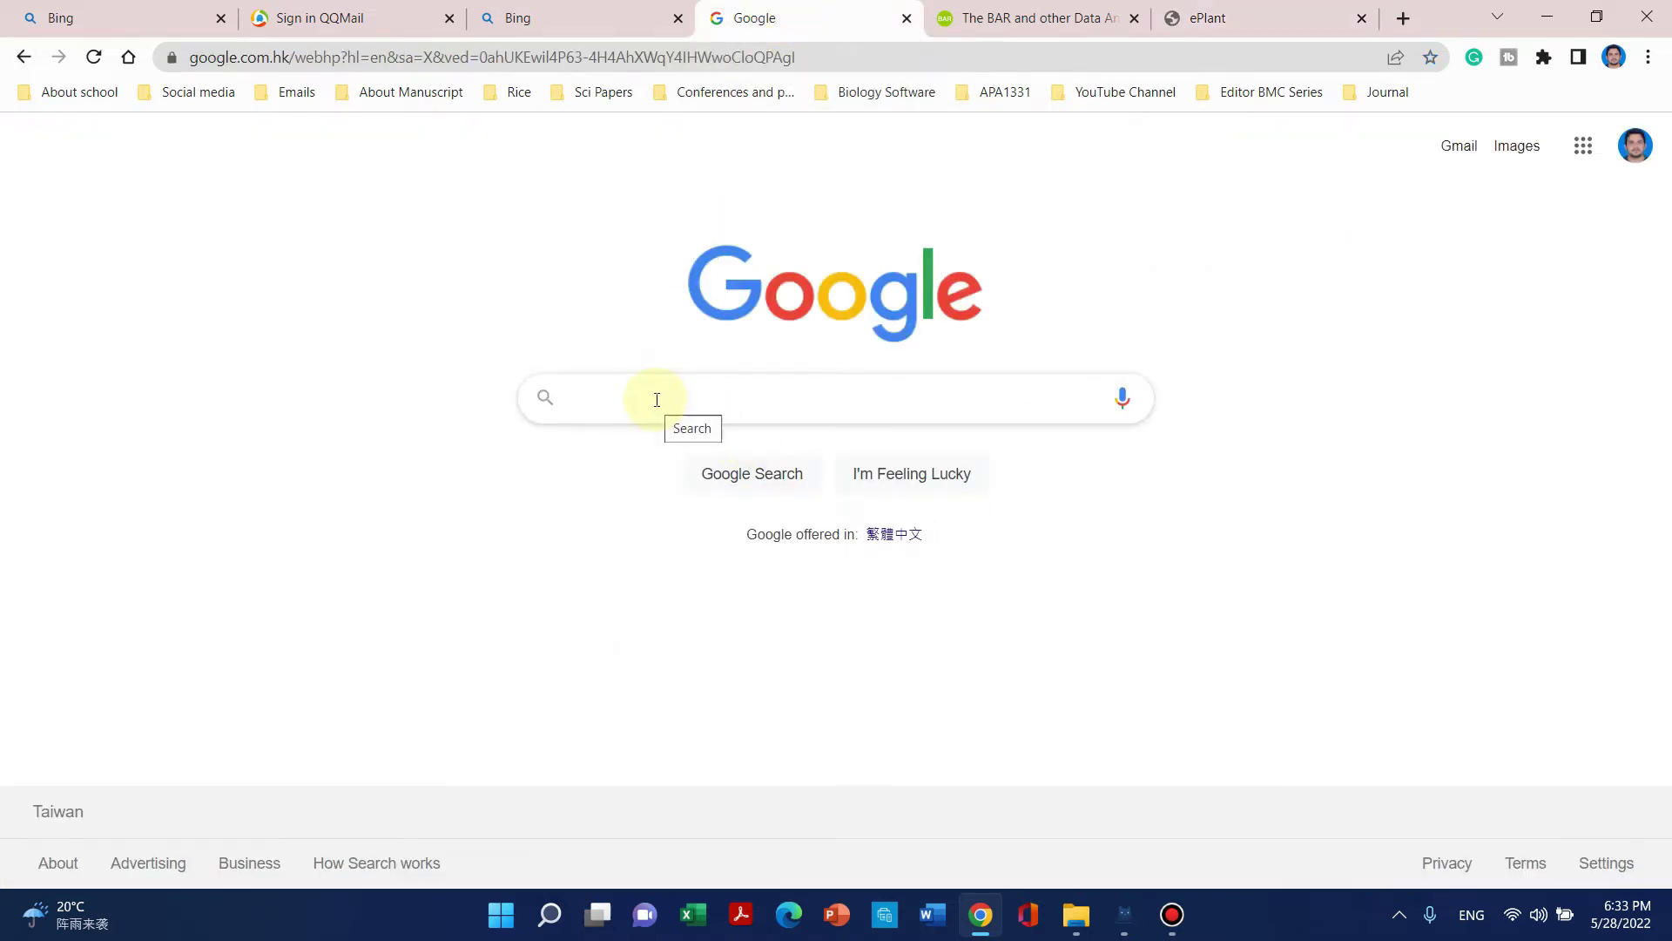
{"action": "type", "text": "bar"}
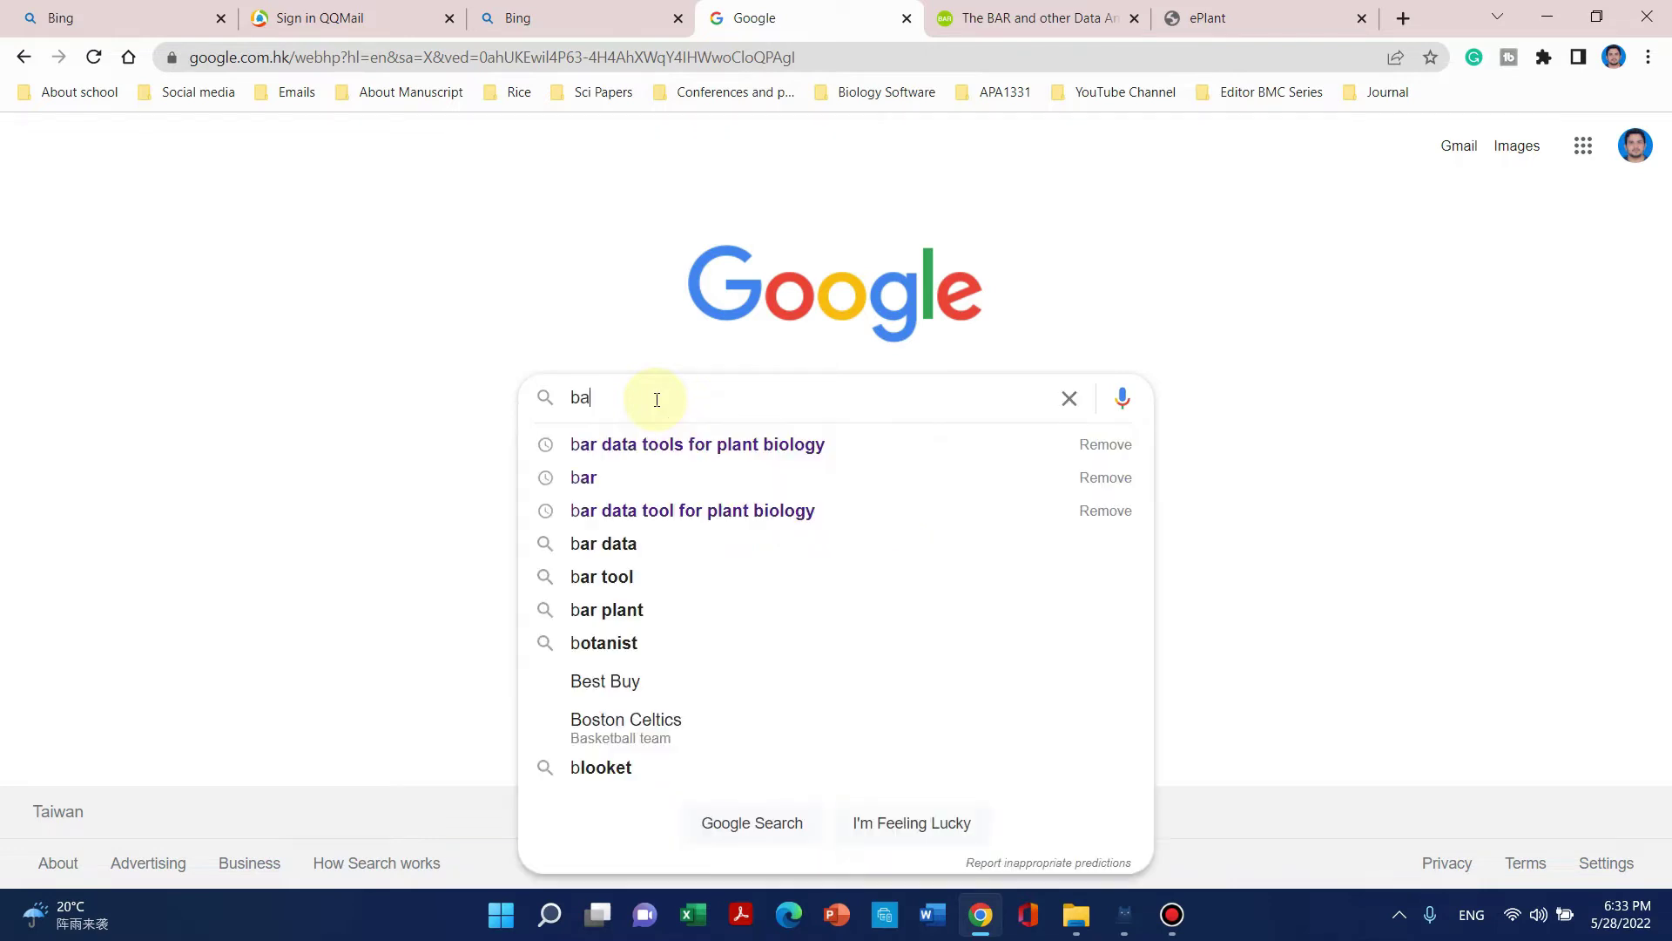
{"action": "left_click", "coordinate": [697, 446]}
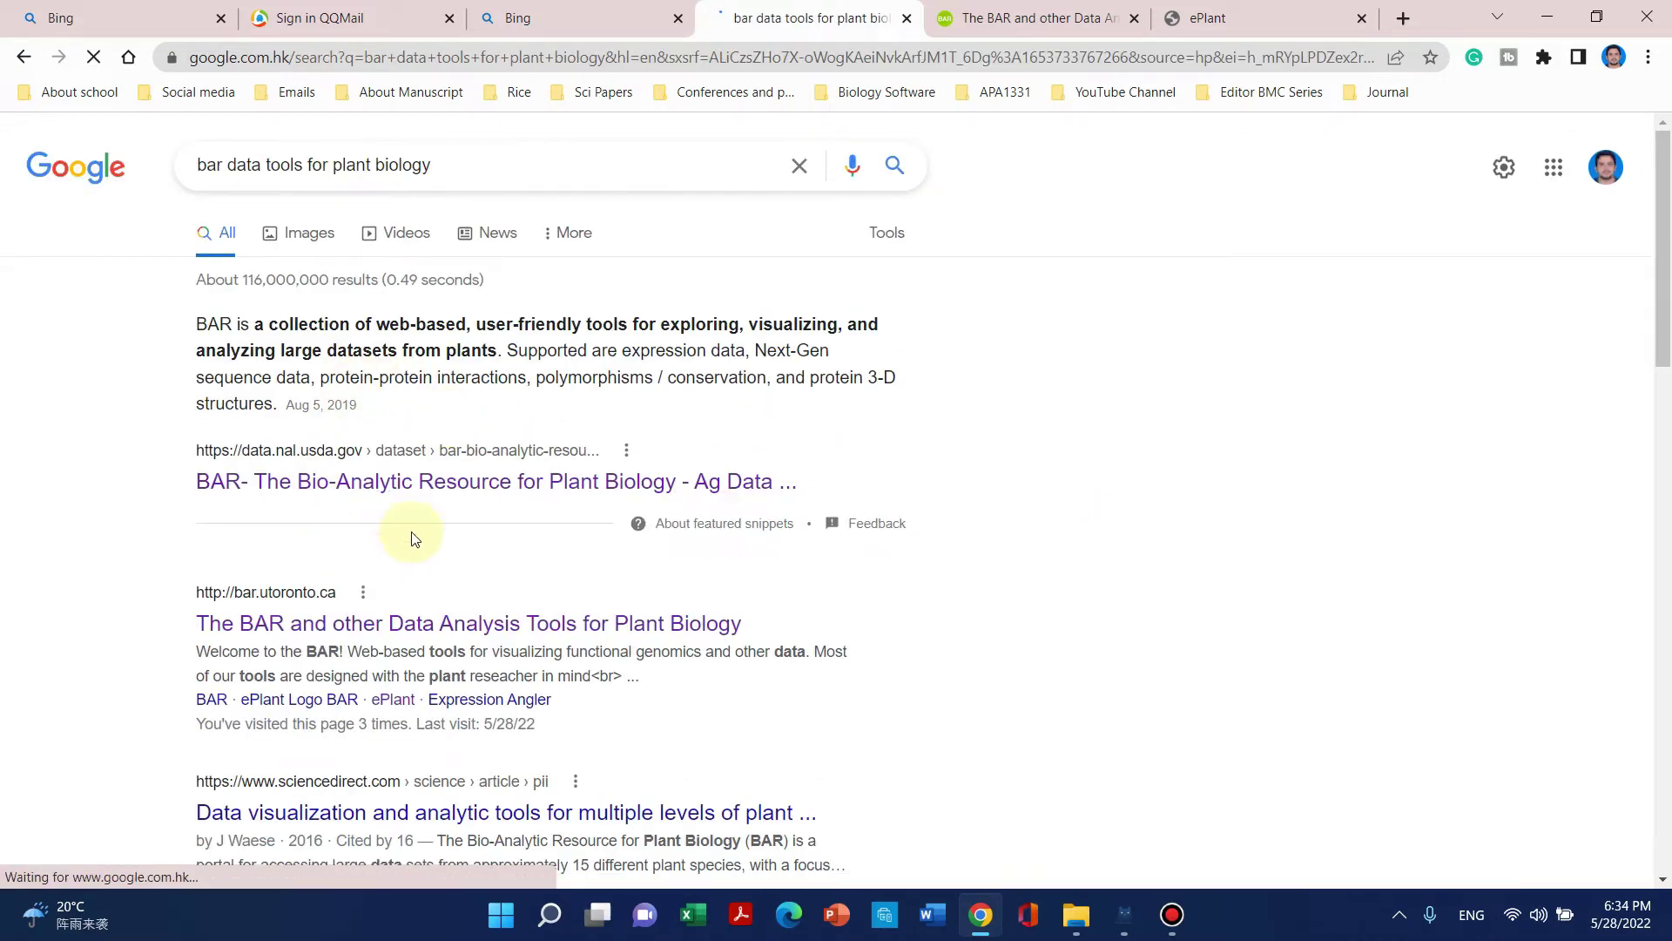
{"action": "scroll", "coordinate": [361, 440], "scroll_direction": "down", "scroll_amount": 3}
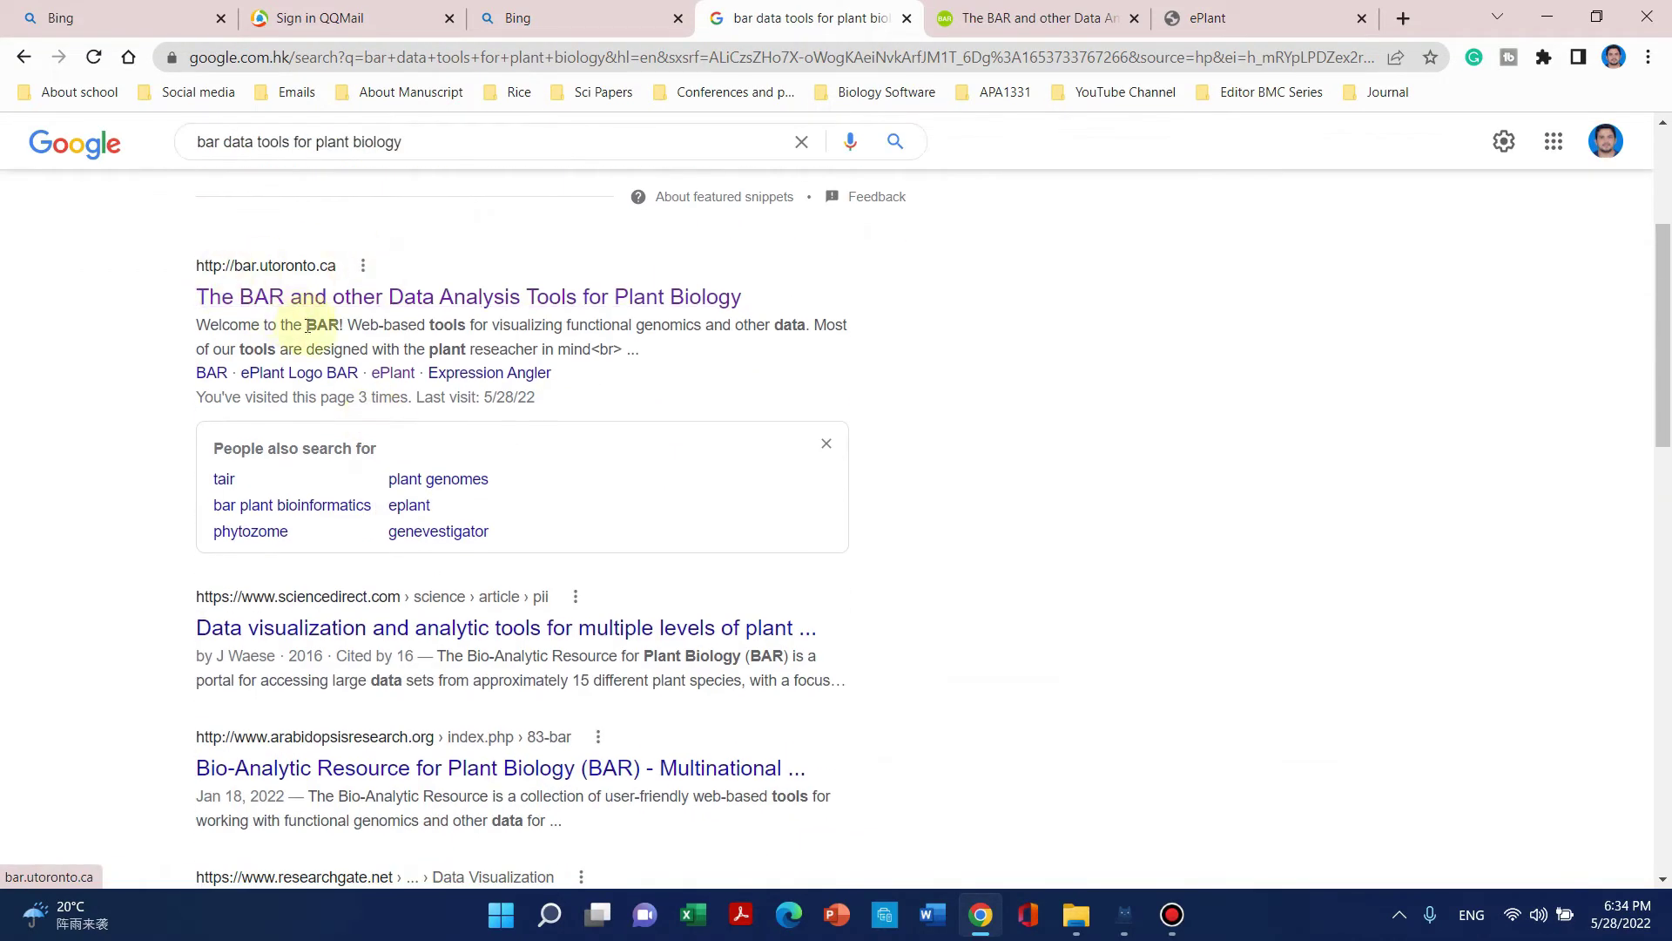
Open 'The BAR and other Data Analysis Tools for Plant Biology' result and scroll the BAR homepage.
{"action": "left_click", "coordinate": [259, 301]}
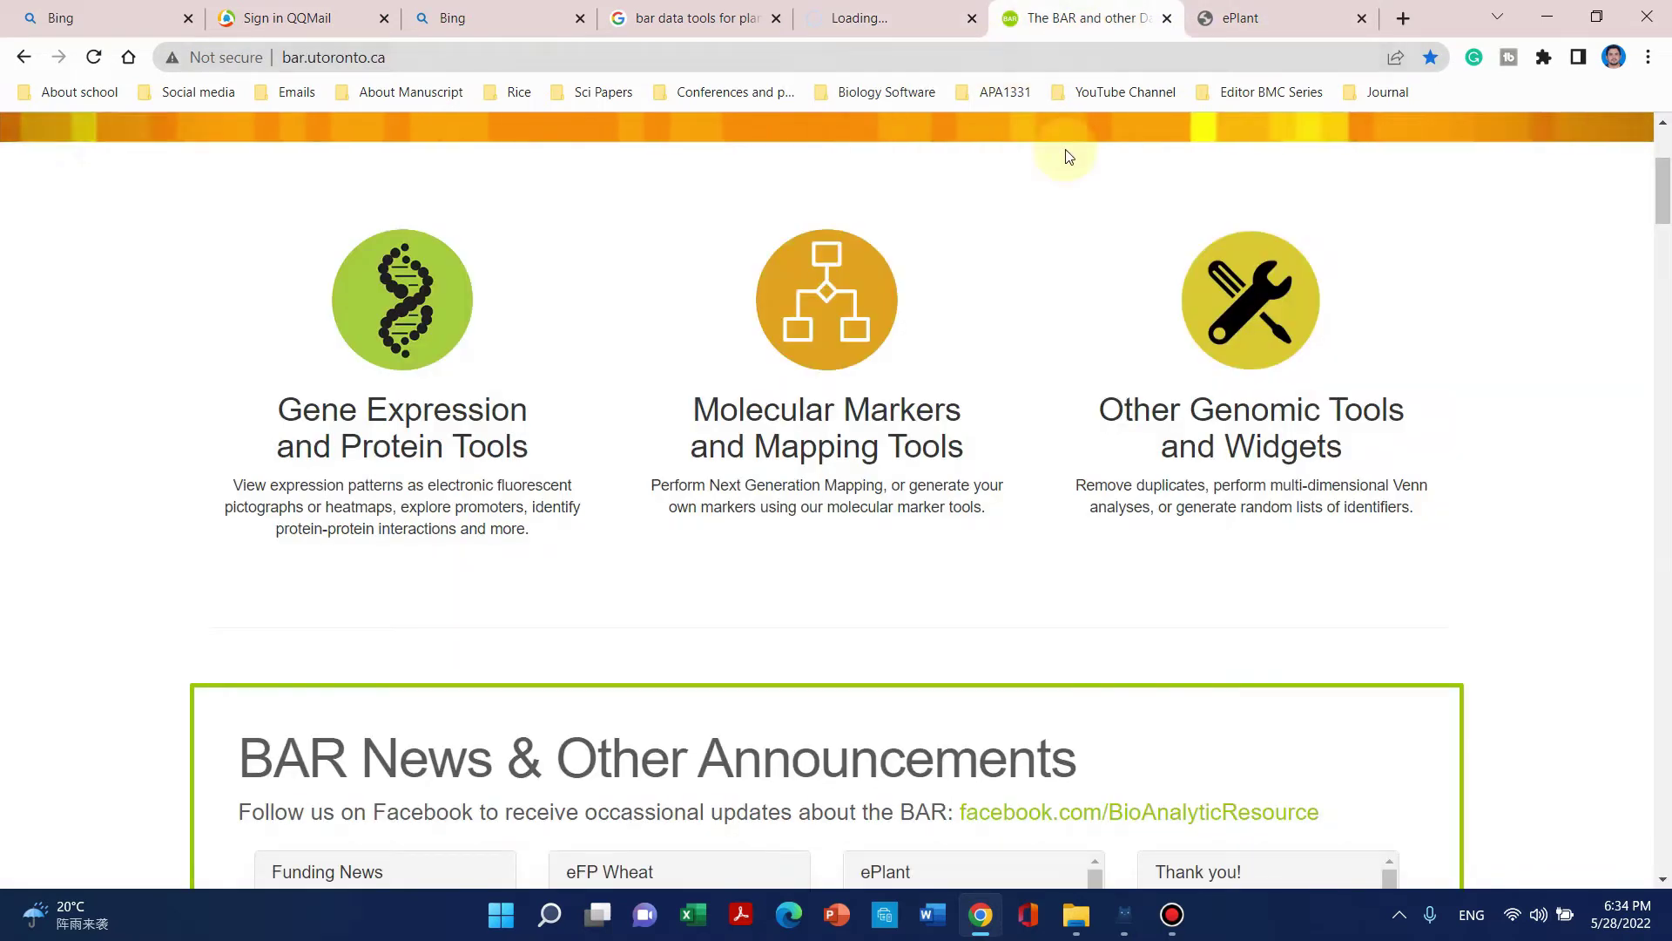
{"action": "scroll", "coordinate": [1112, 418], "scroll_direction": "up", "scroll_amount": 4}
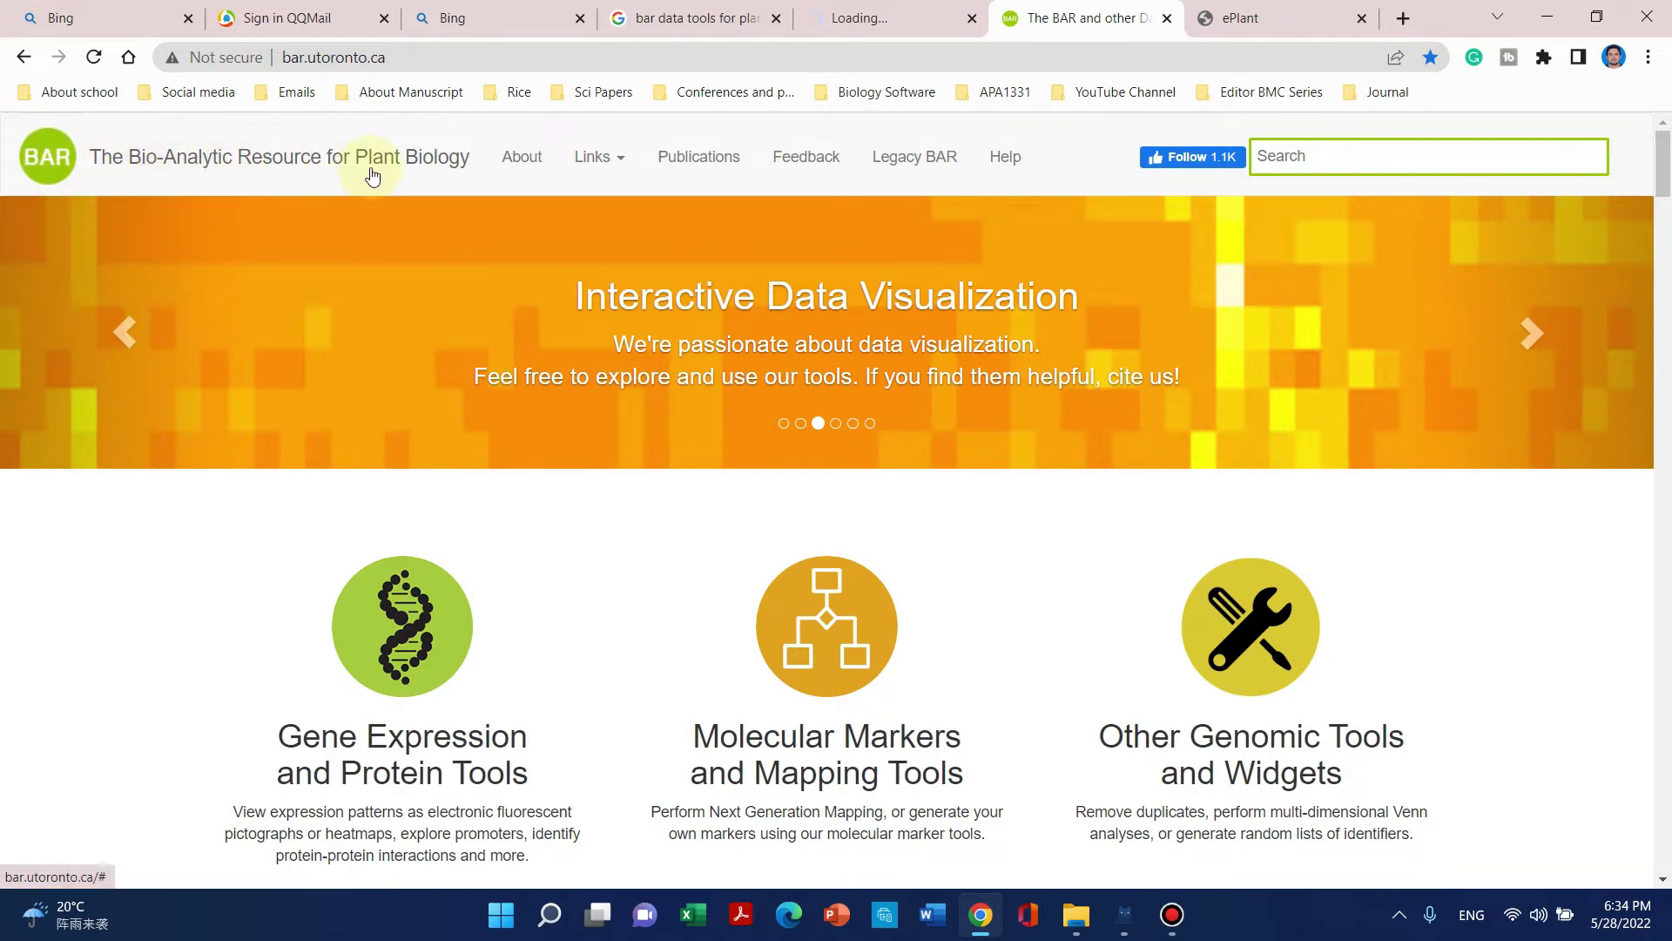
{"action": "scroll", "coordinate": [372, 176], "scroll_direction": "down", "scroll_amount": 8}
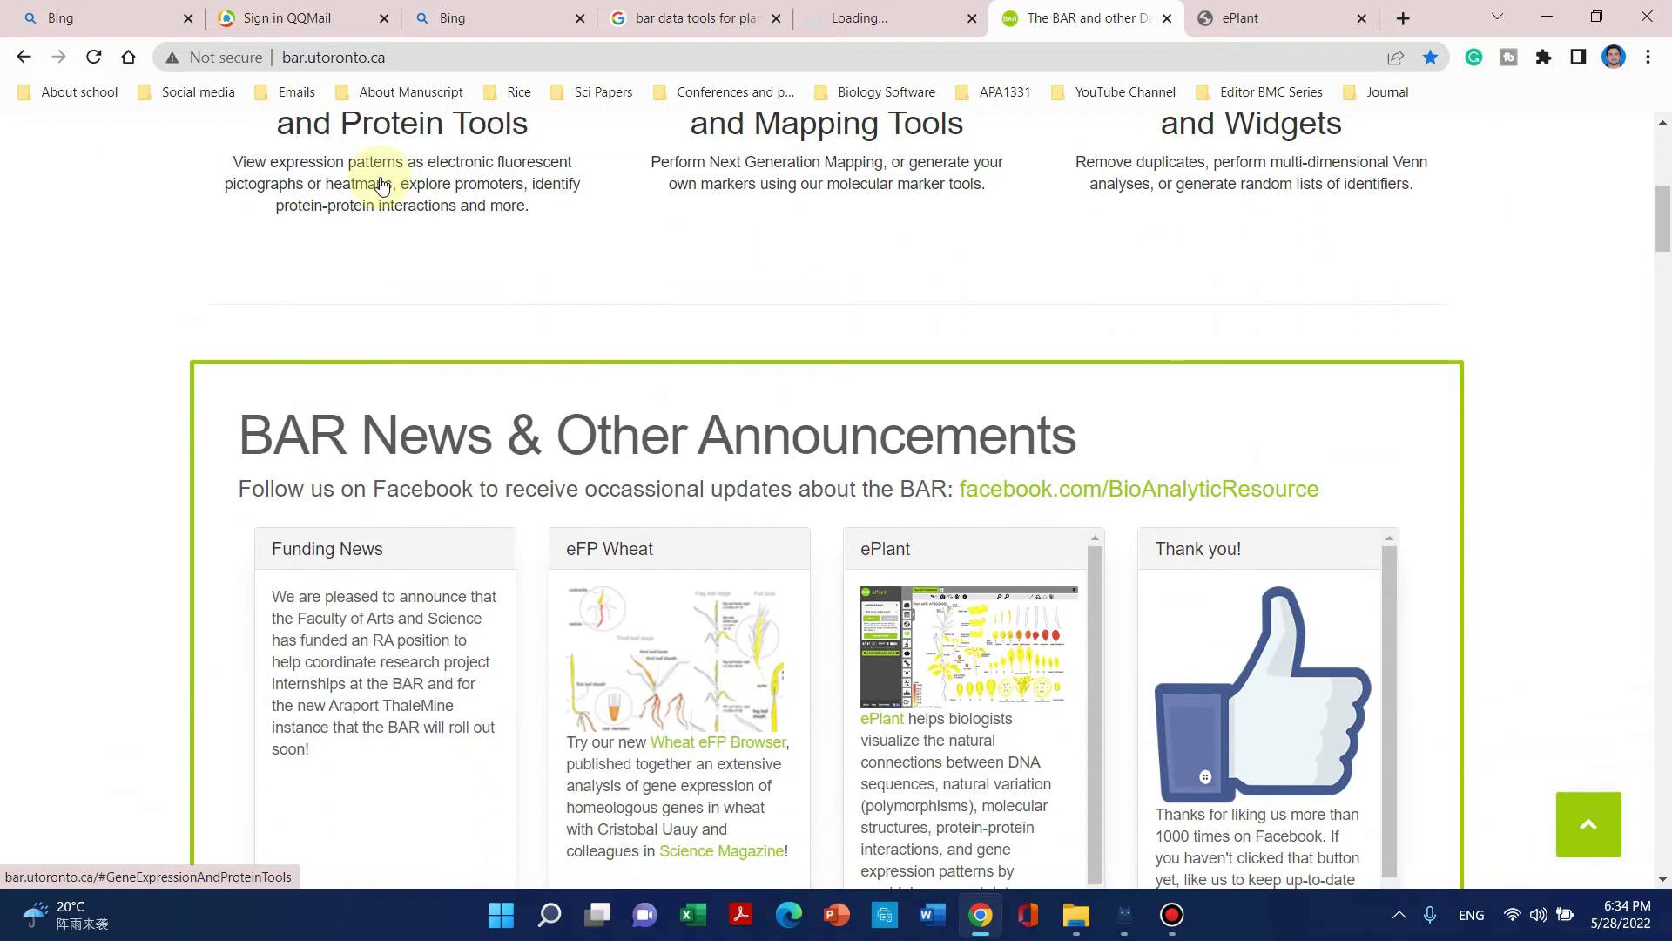
{"action": "scroll", "coordinate": [488, 261], "scroll_direction": "down", "scroll_amount": 3}
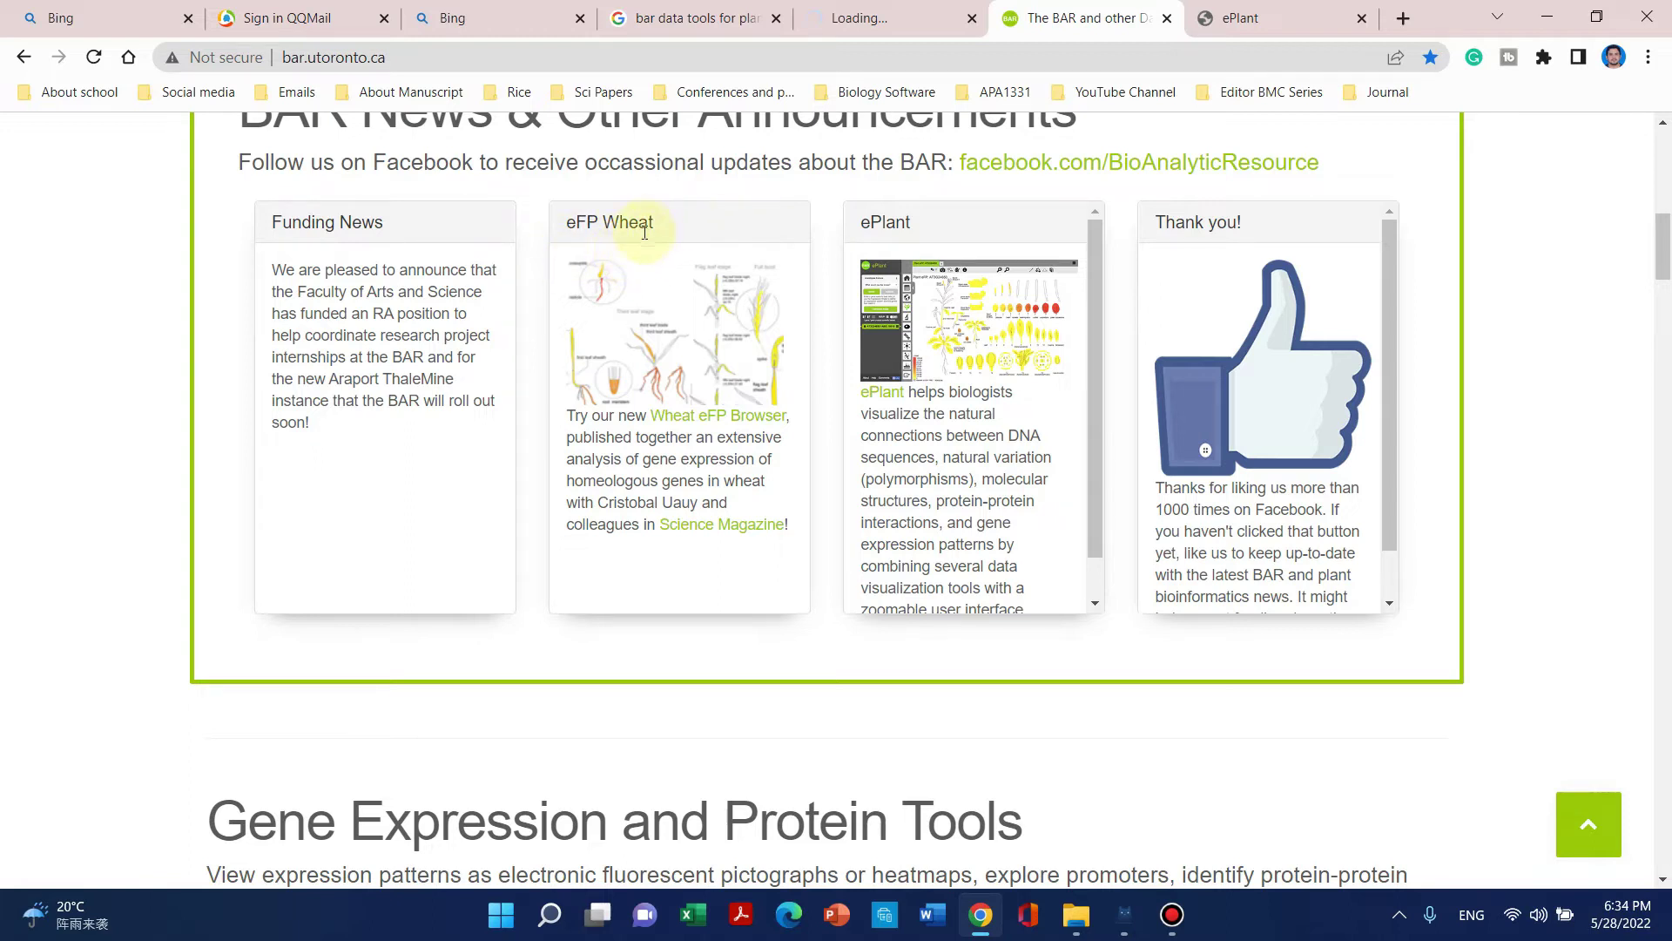
{"action": "scroll", "coordinate": [851, 526], "scroll_direction": "down", "scroll_amount": 7}
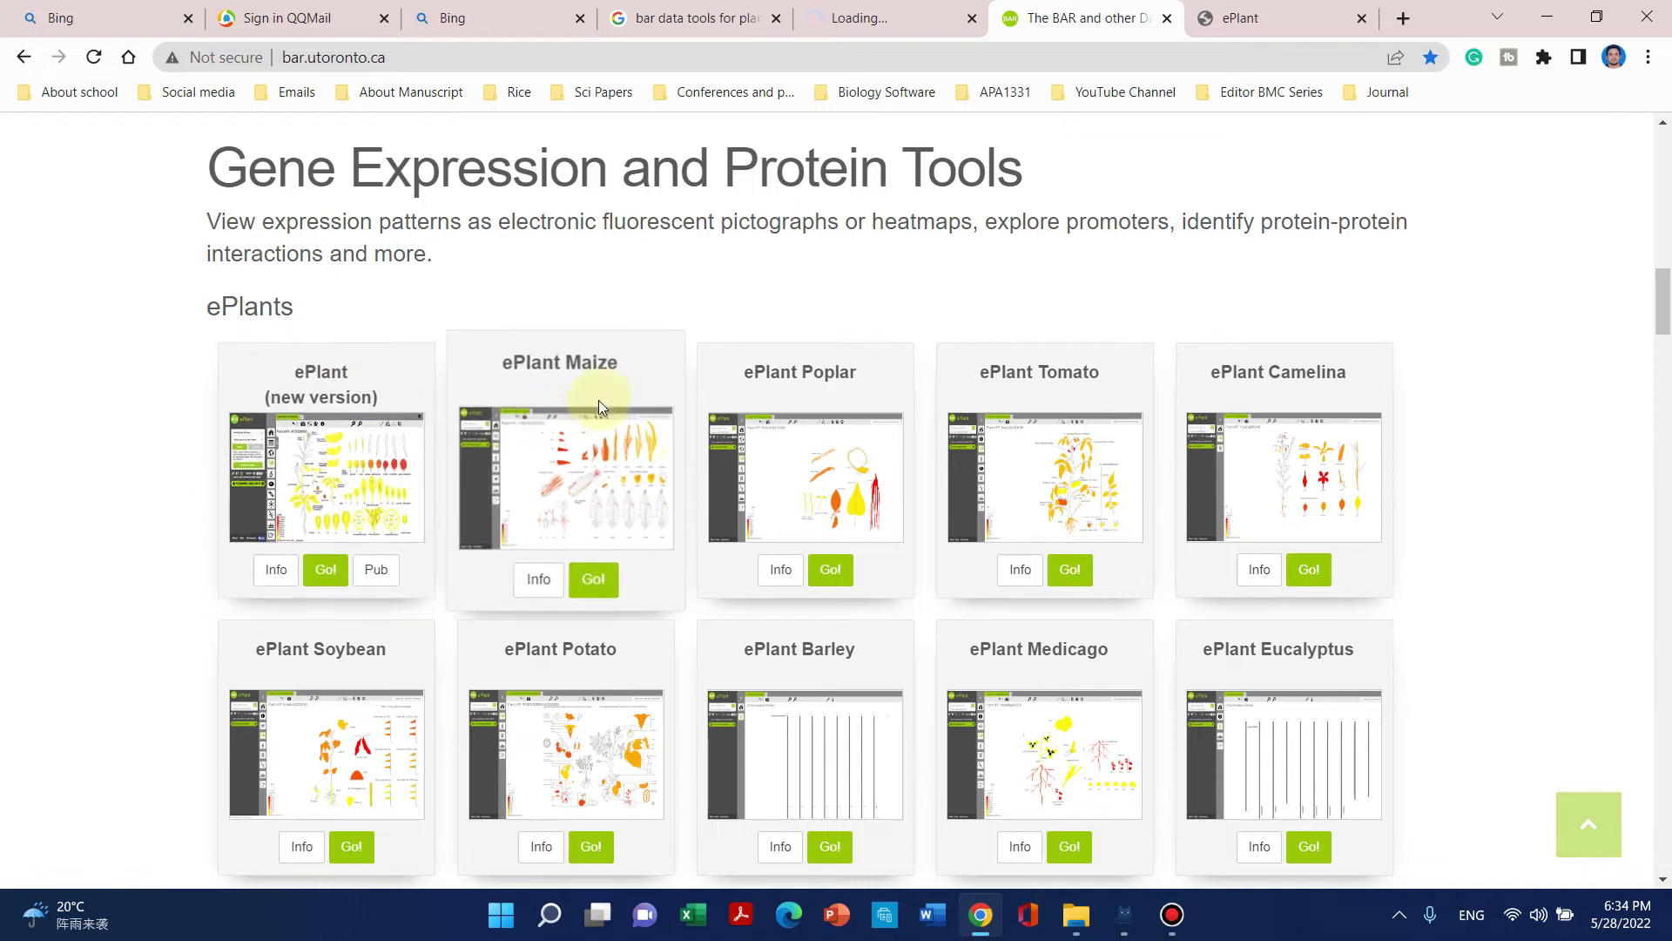
{"action": "scroll", "coordinate": [599, 400], "scroll_direction": "down", "scroll_amount": 1}
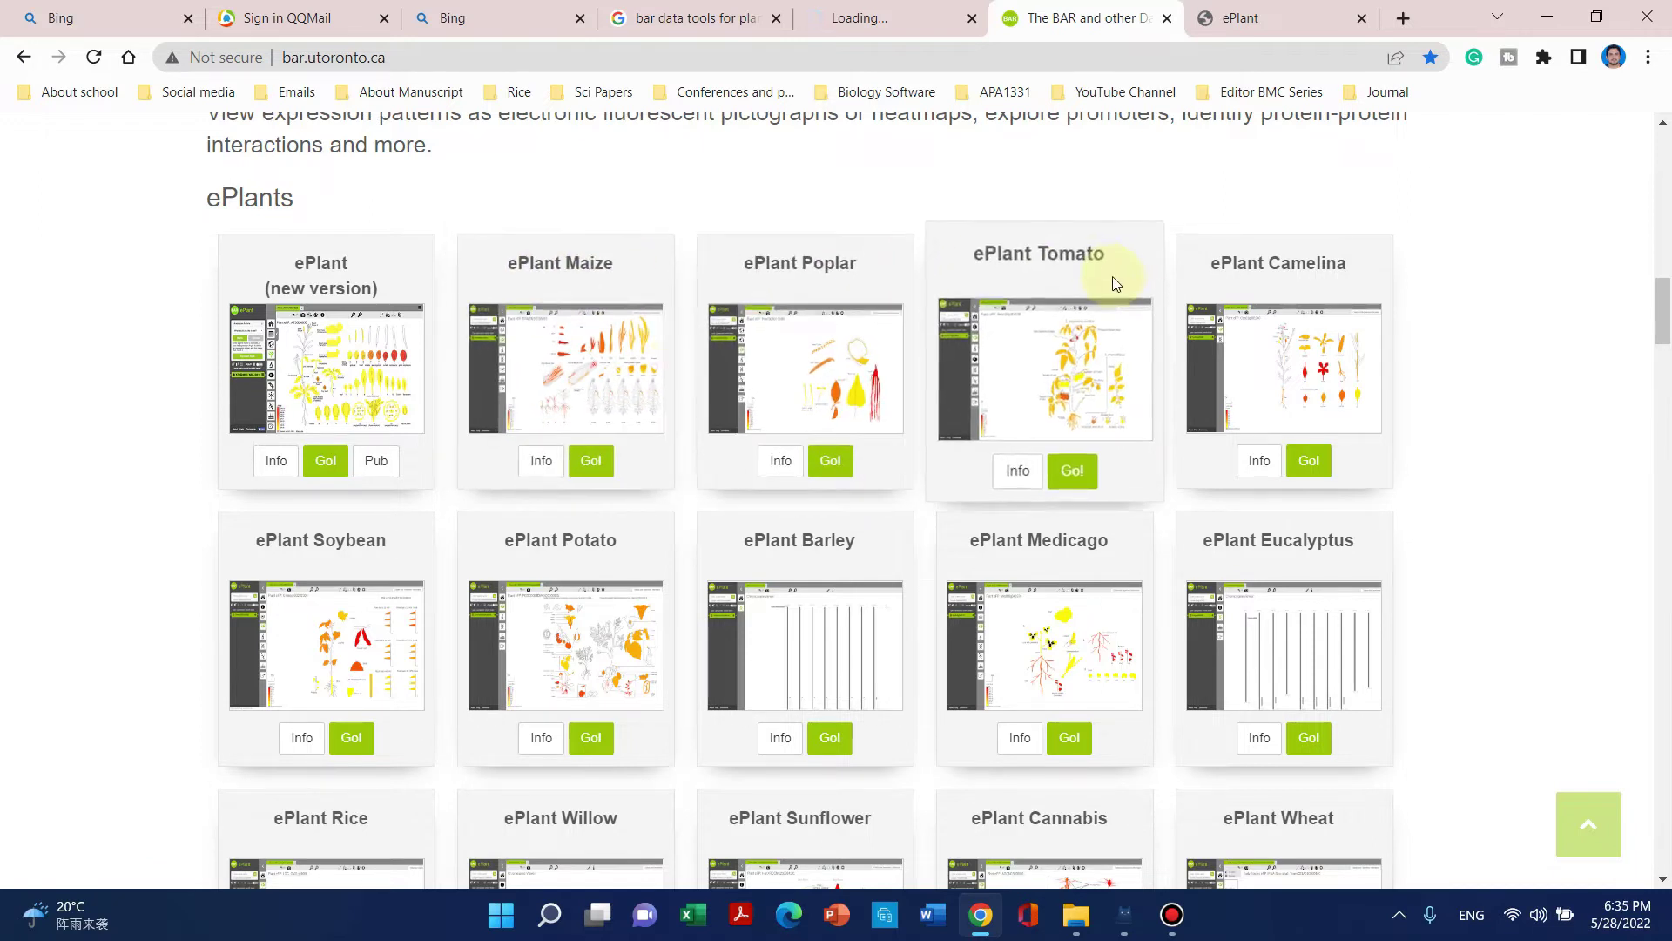
{"action": "scroll", "coordinate": [490, 380], "scroll_direction": "down", "scroll_amount": 1}
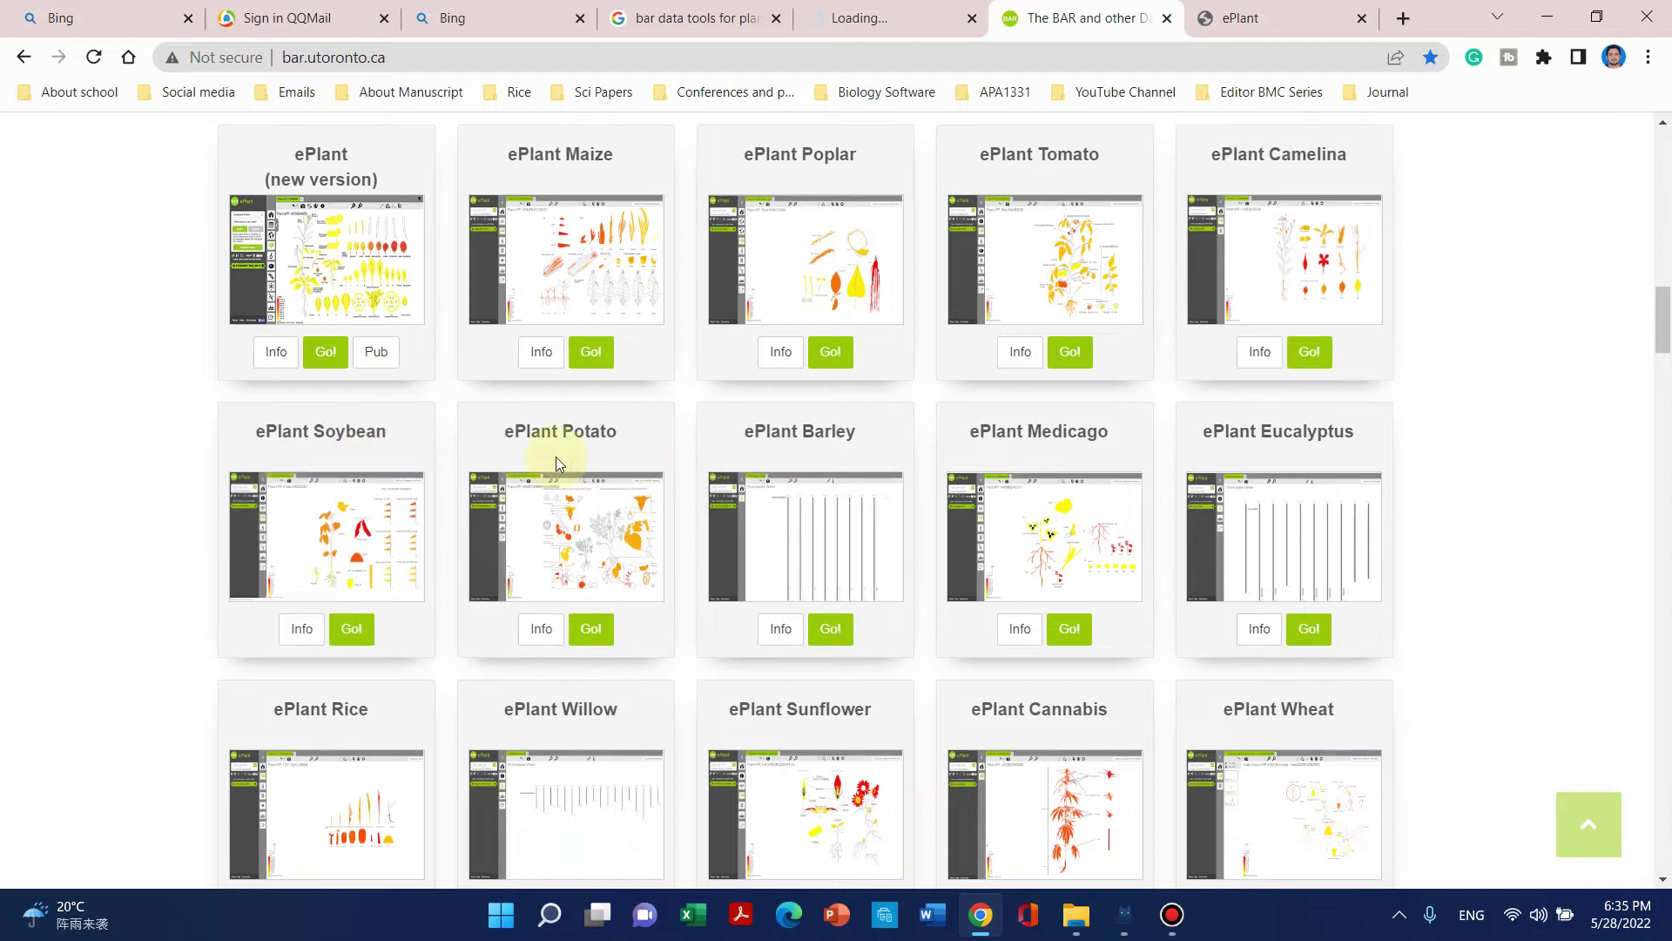
{"action": "scroll", "coordinate": [862, 338], "scroll_direction": "down", "scroll_amount": 1}
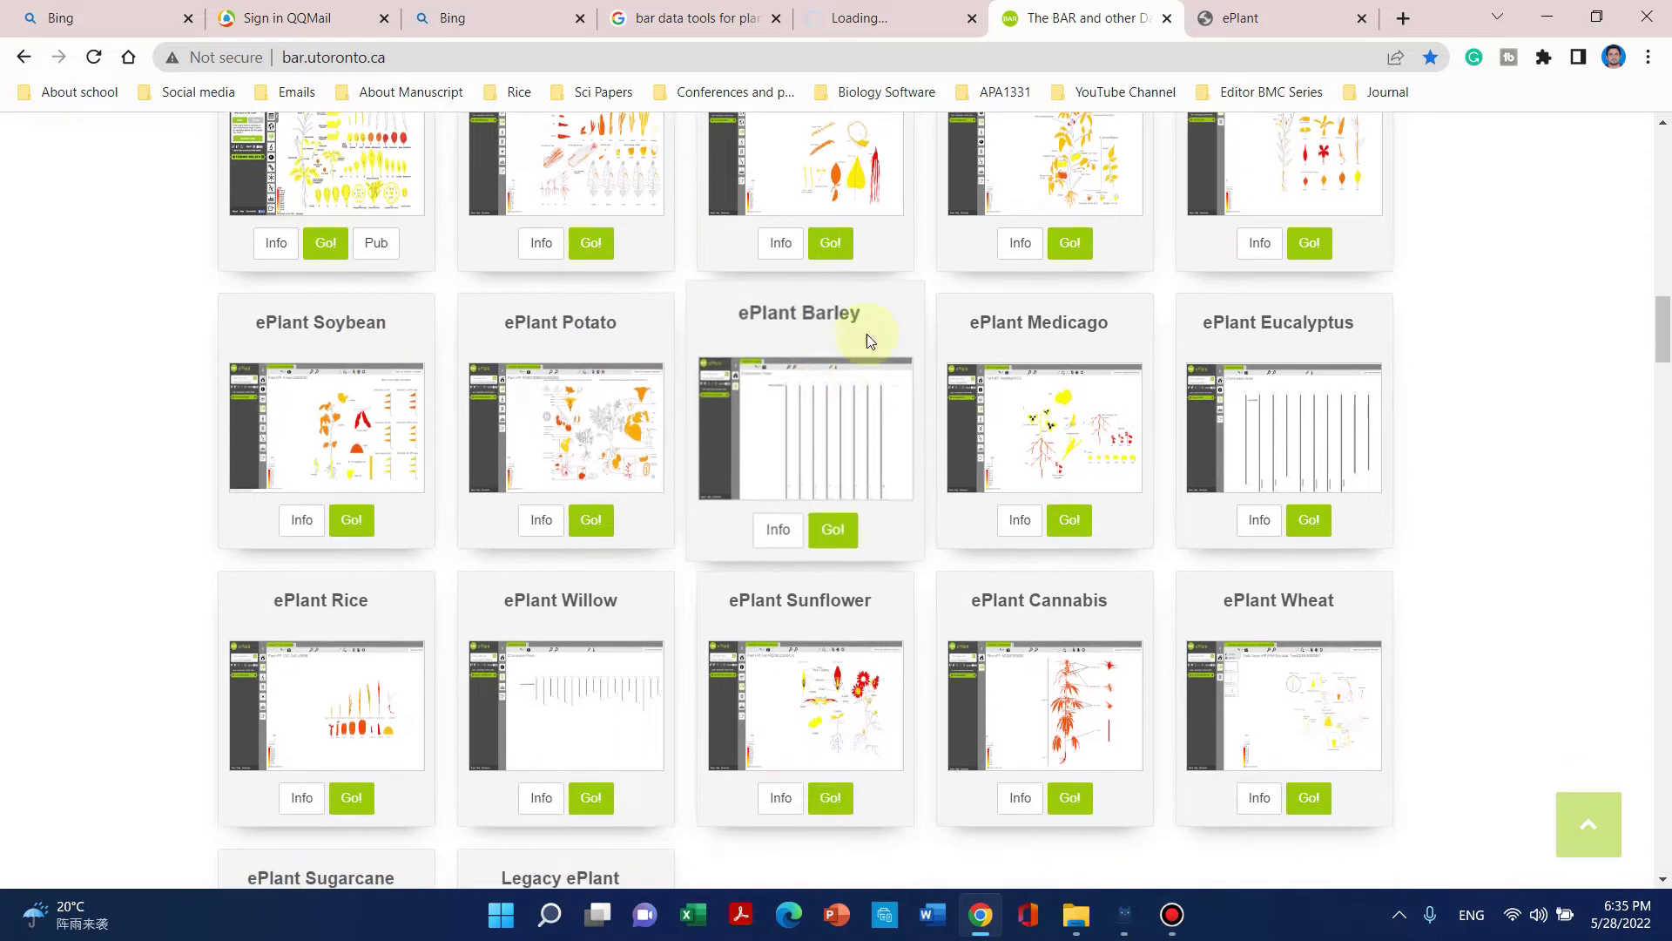
{"action": "scroll", "coordinate": [1367, 358], "scroll_direction": "down", "scroll_amount": 2}
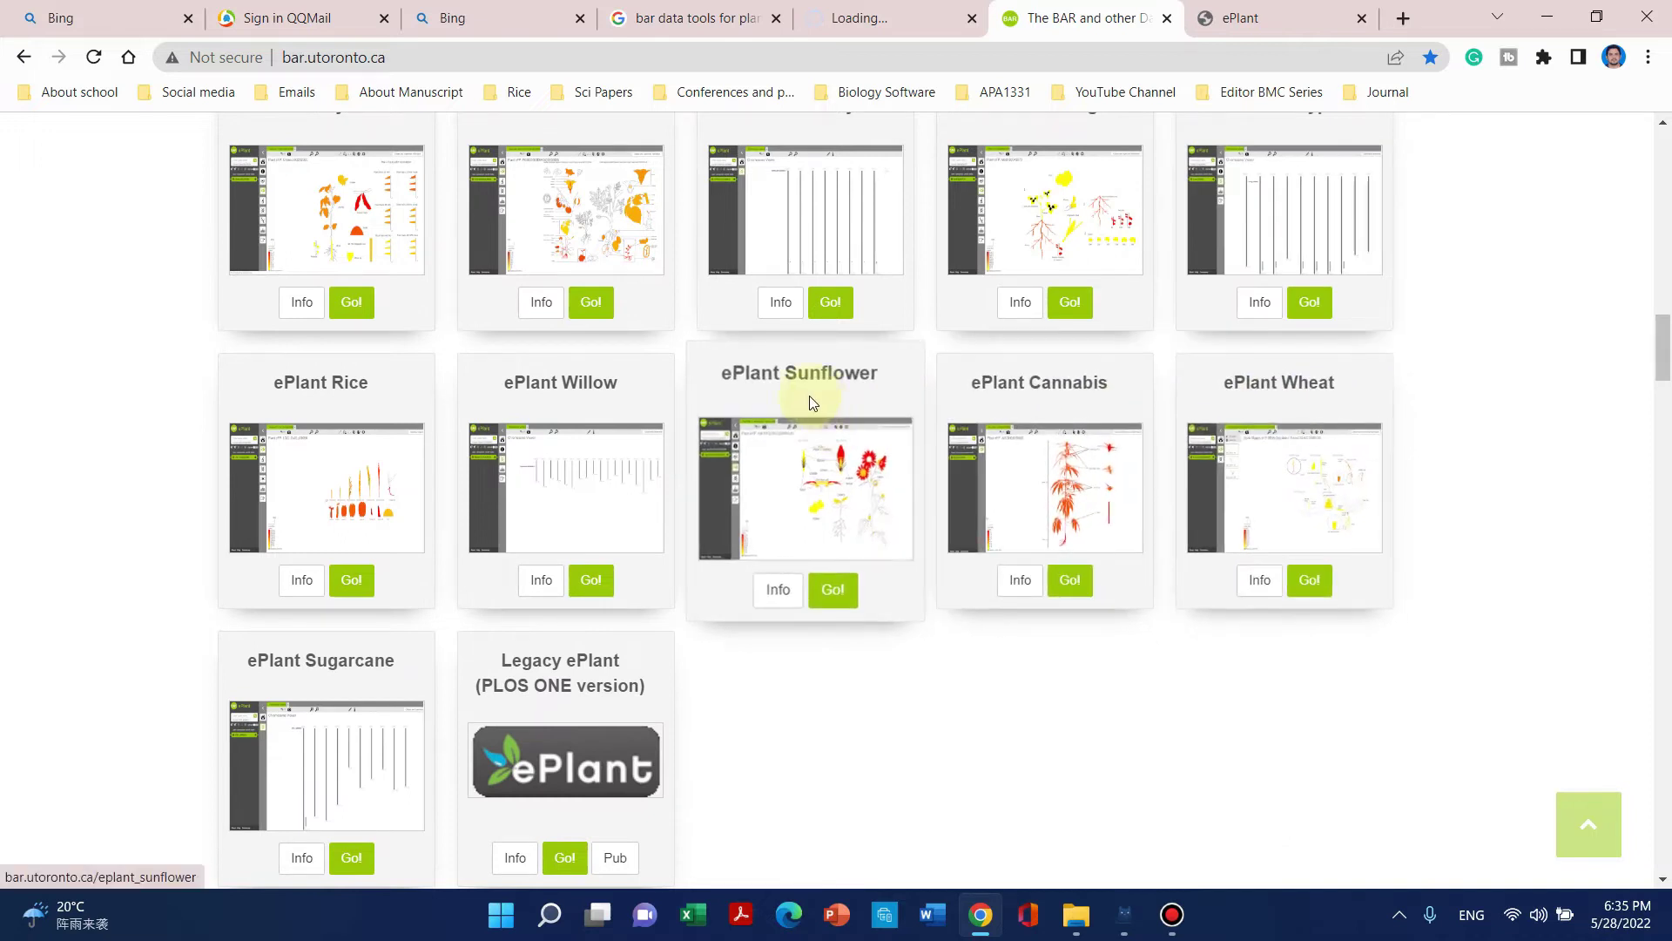
{"action": "scroll", "coordinate": [457, 433], "scroll_direction": "down", "scroll_amount": 2}
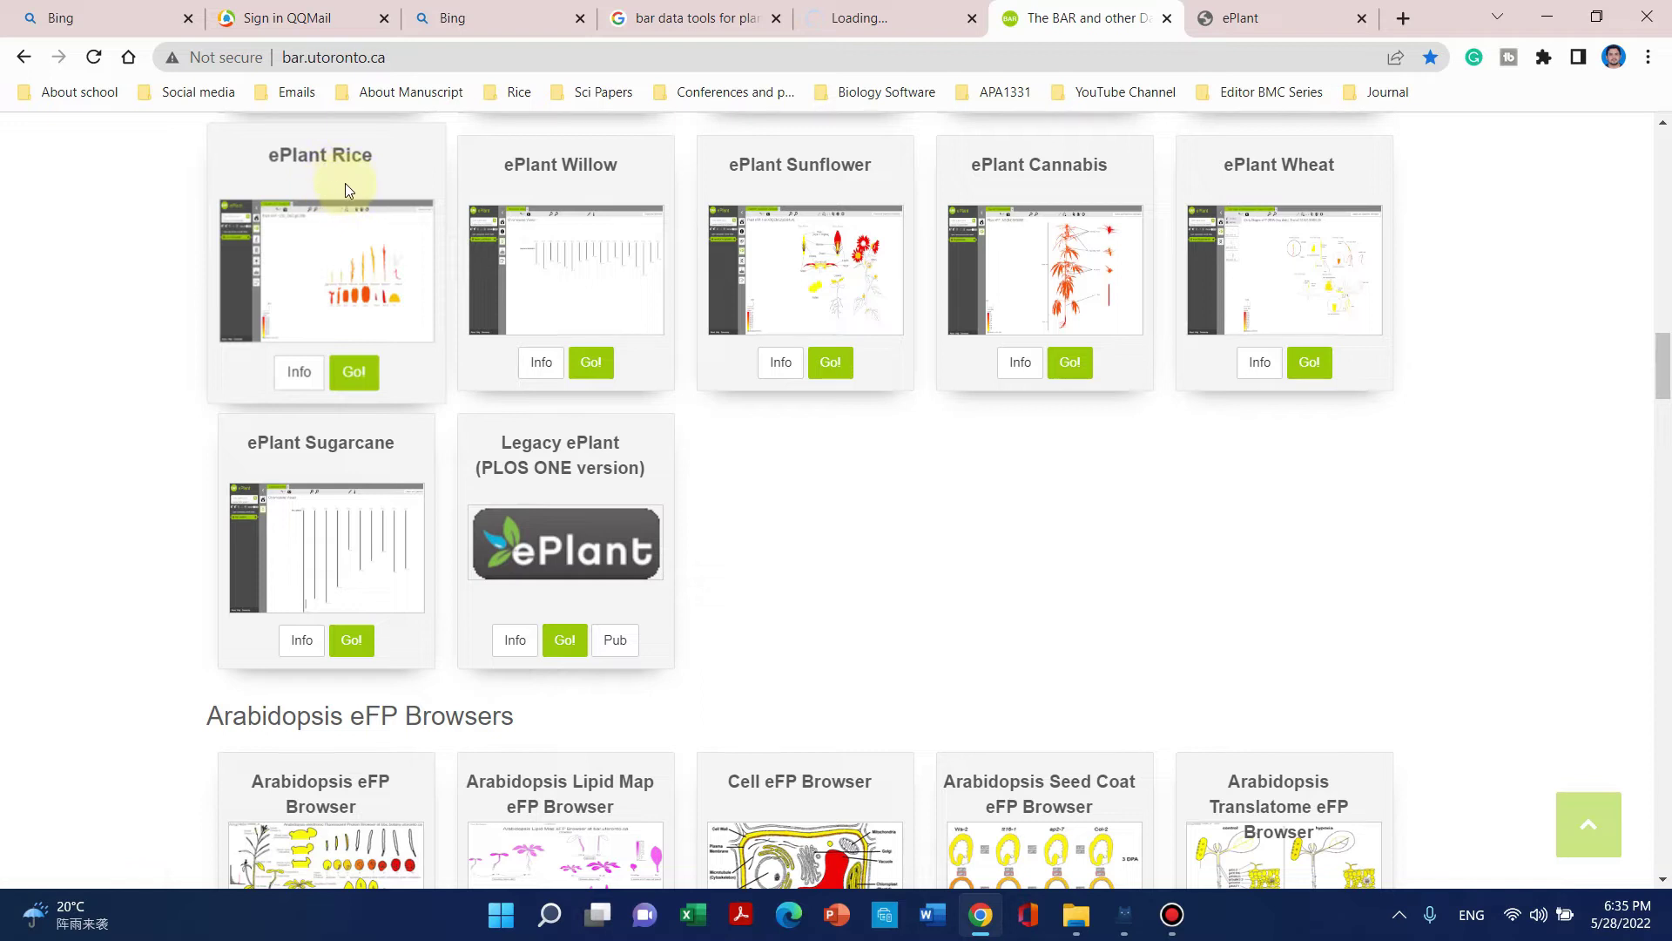
{"action": "scroll", "coordinate": [729, 343], "scroll_direction": "up", "scroll_amount": 5}
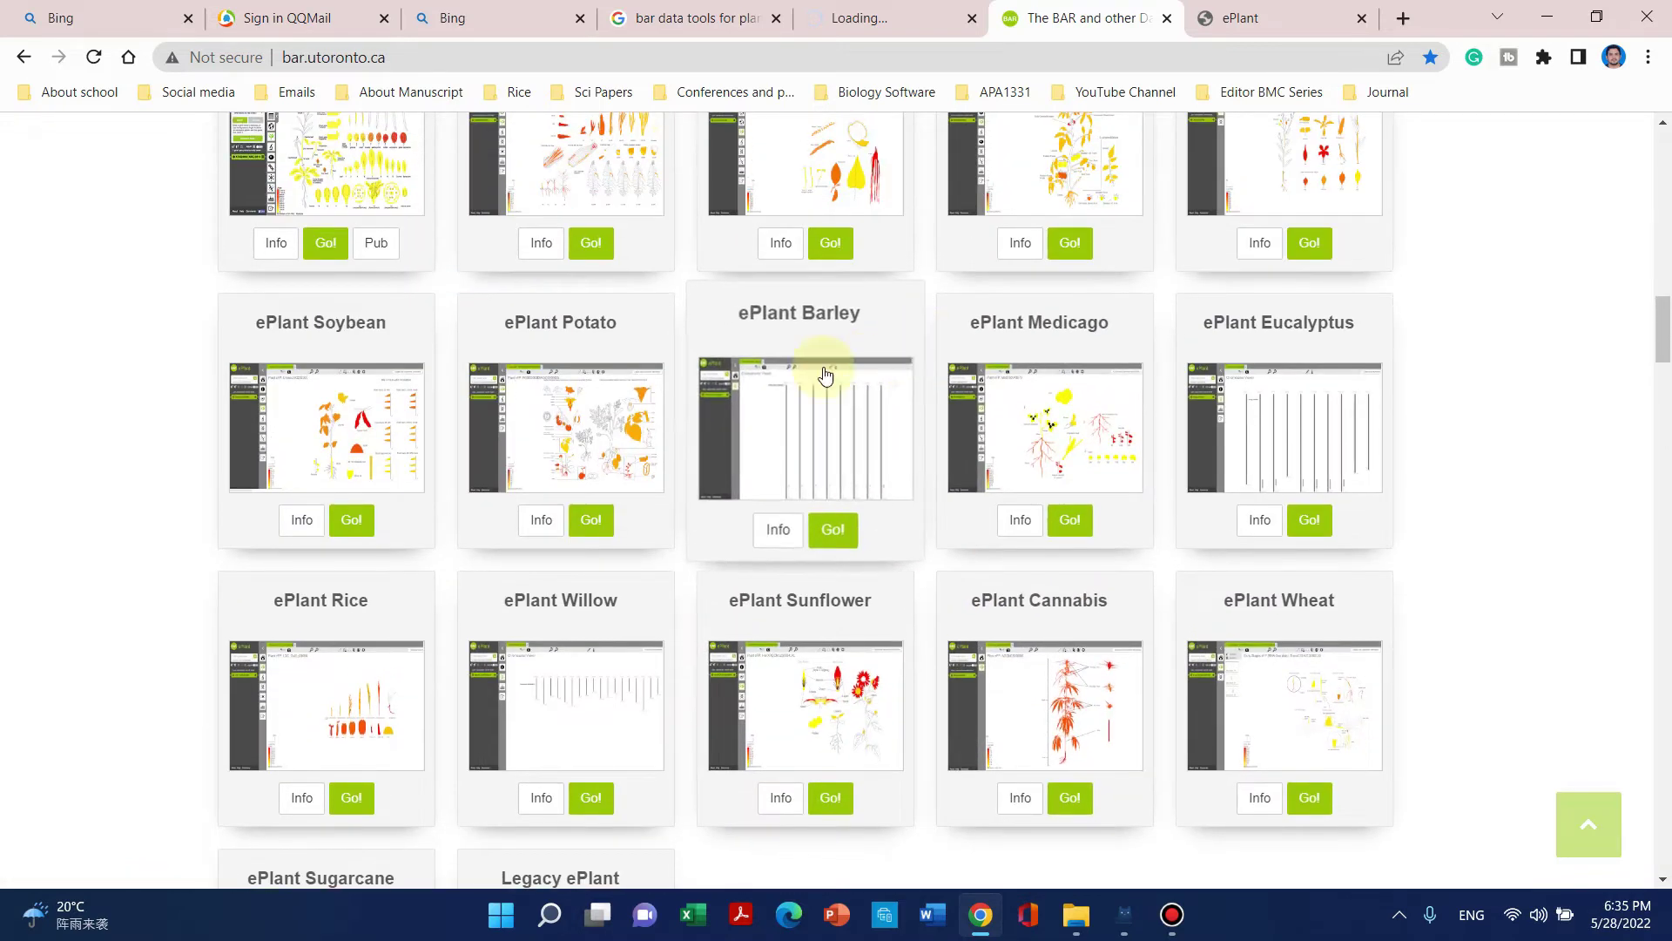
{"action": "scroll", "coordinate": [922, 366], "scroll_direction": "down", "scroll_amount": 5}
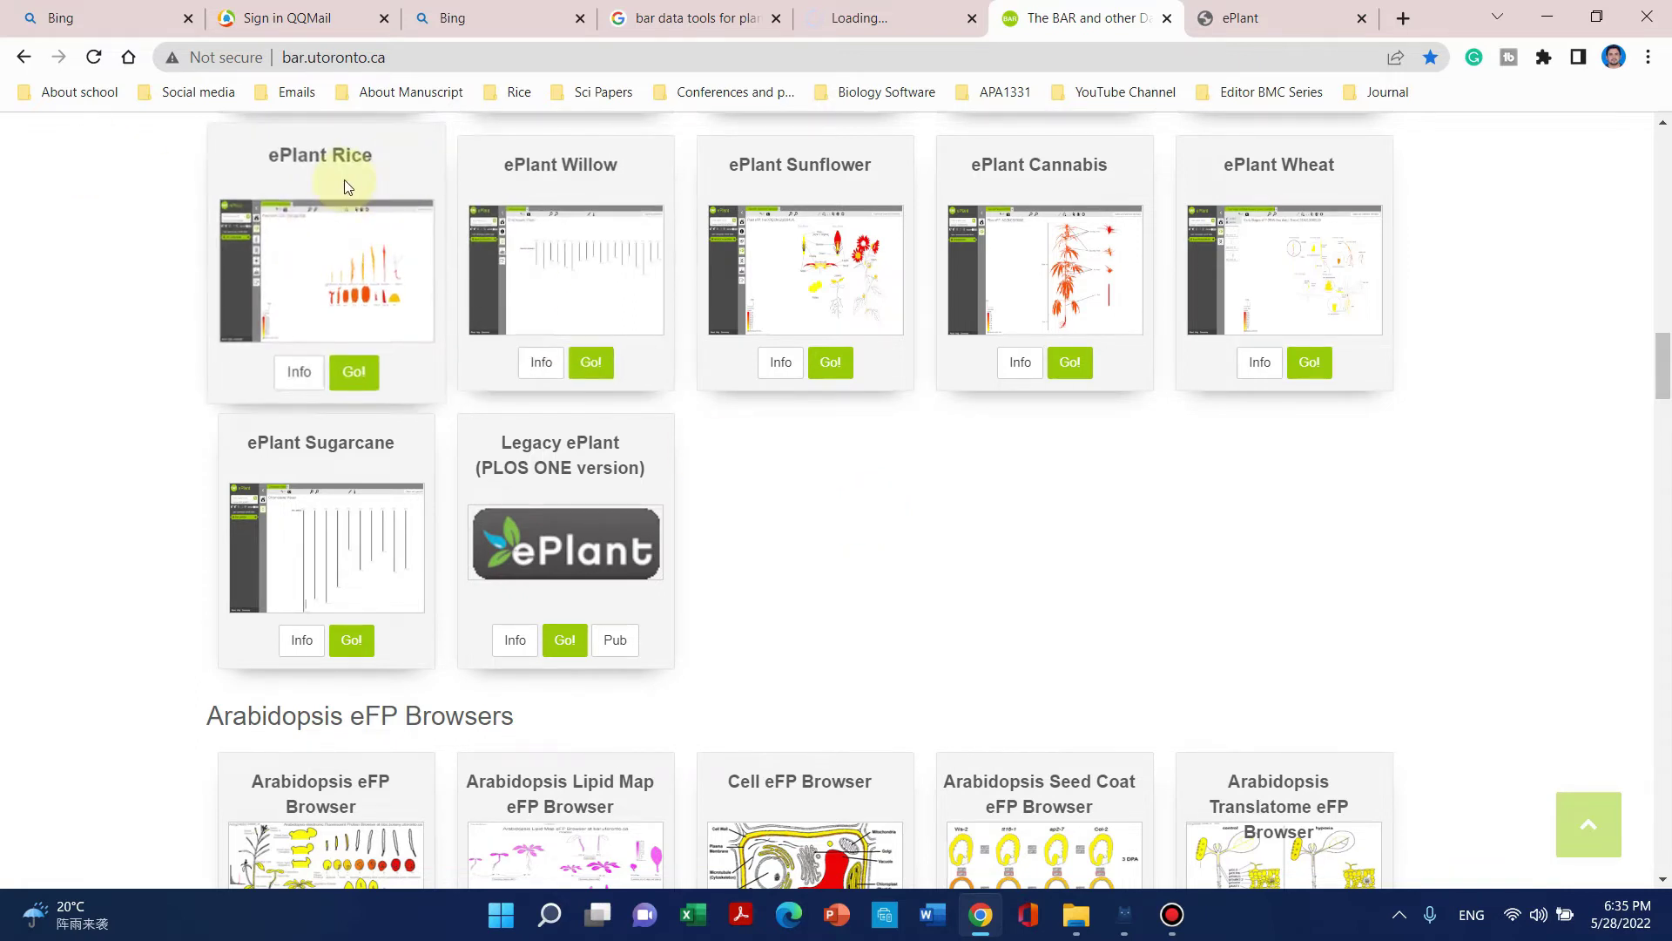
{"action": "scroll", "coordinate": [347, 183], "scroll_direction": "down", "scroll_amount": 5}
{"action": "scroll", "coordinate": [412, 300], "scroll_direction": "up", "scroll_amount": 5}
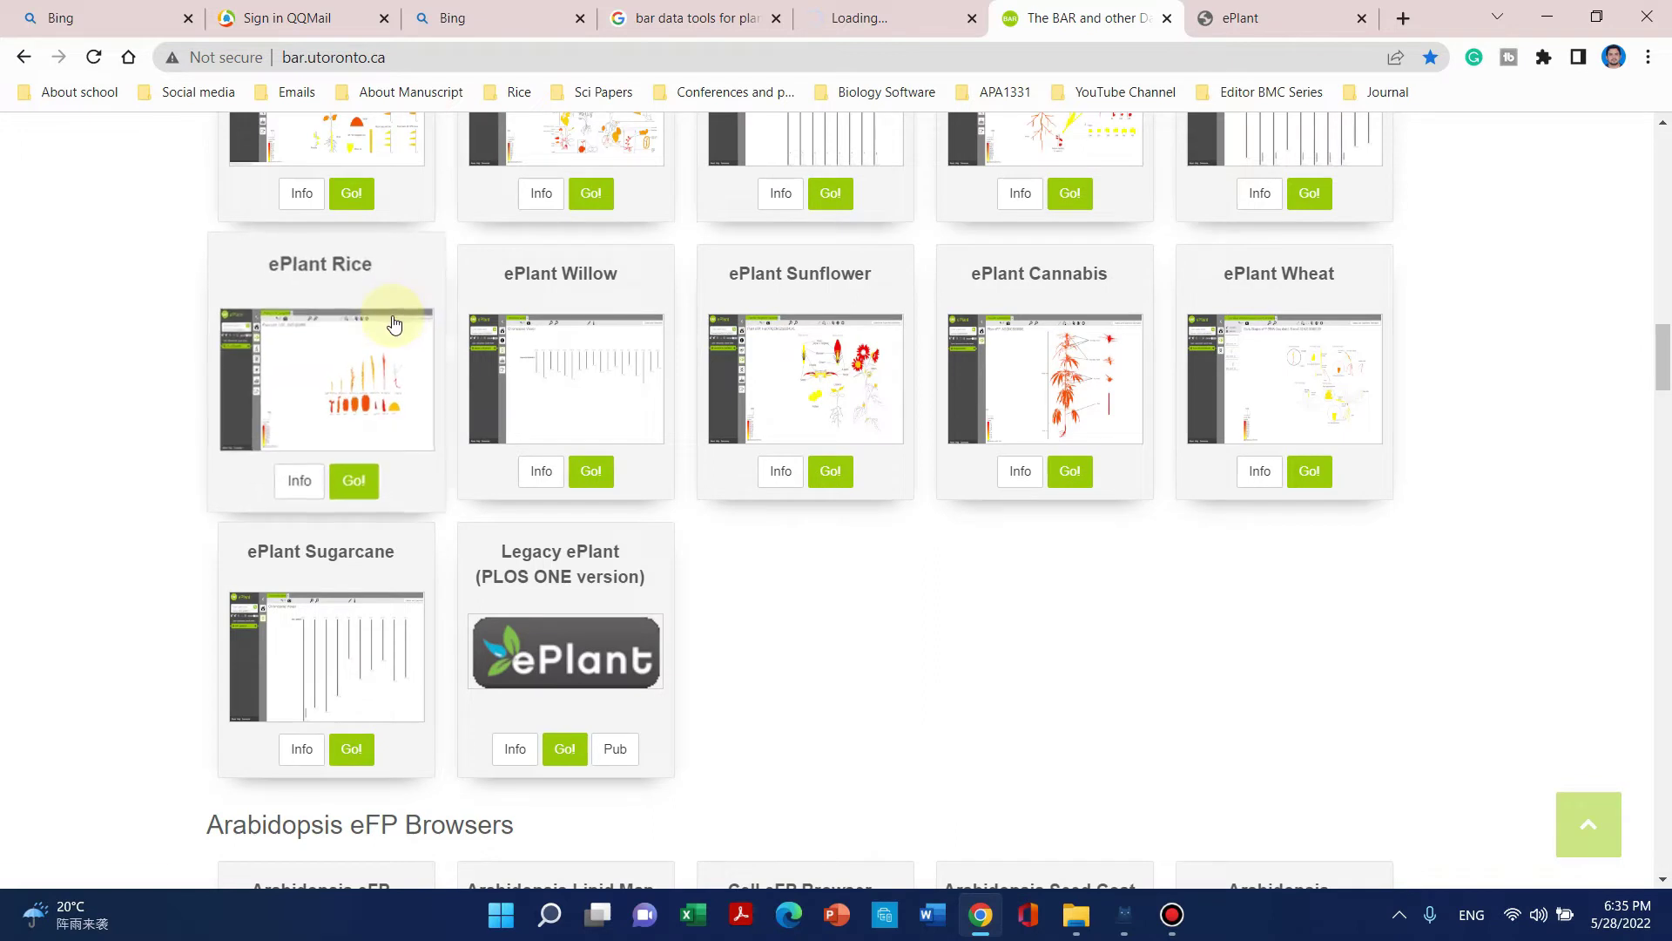
{"action": "scroll", "coordinate": [523, 288], "scroll_direction": "down", "scroll_amount": 5}
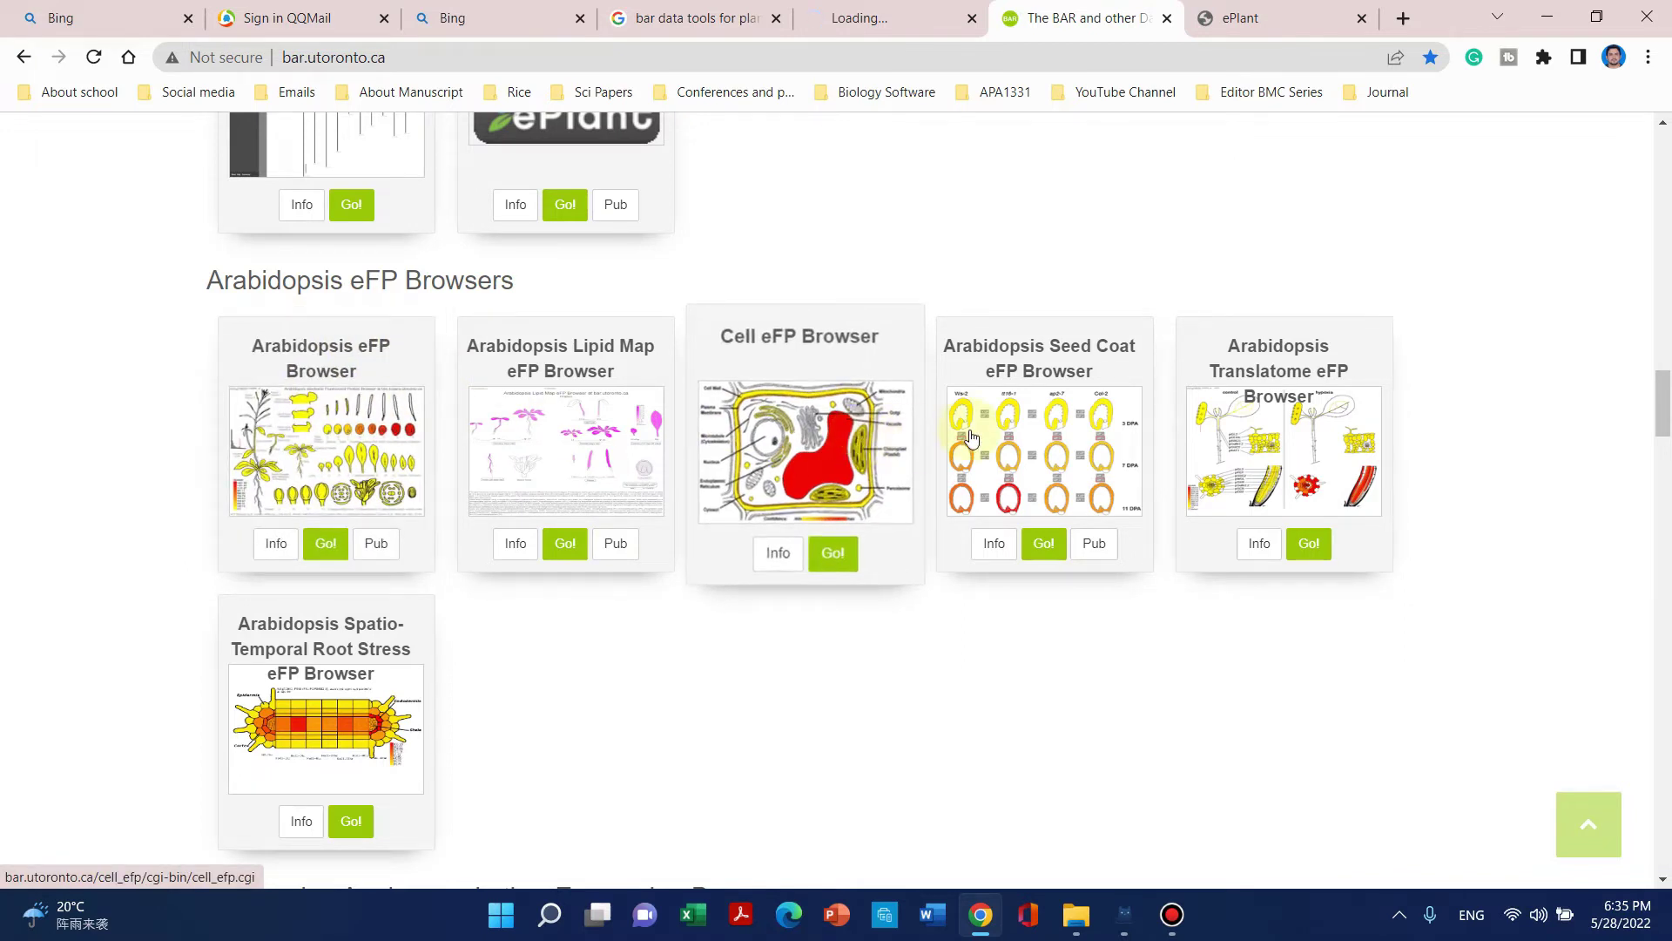
Scroll the BAR tools page to find the ePlant Rice entry in the ePlant list.
{"action": "scroll", "coordinate": [1037, 453], "scroll_direction": "down", "scroll_amount": 5}
{"action": "scroll", "coordinate": [980, 486], "scroll_direction": "down", "scroll_amount": 20}
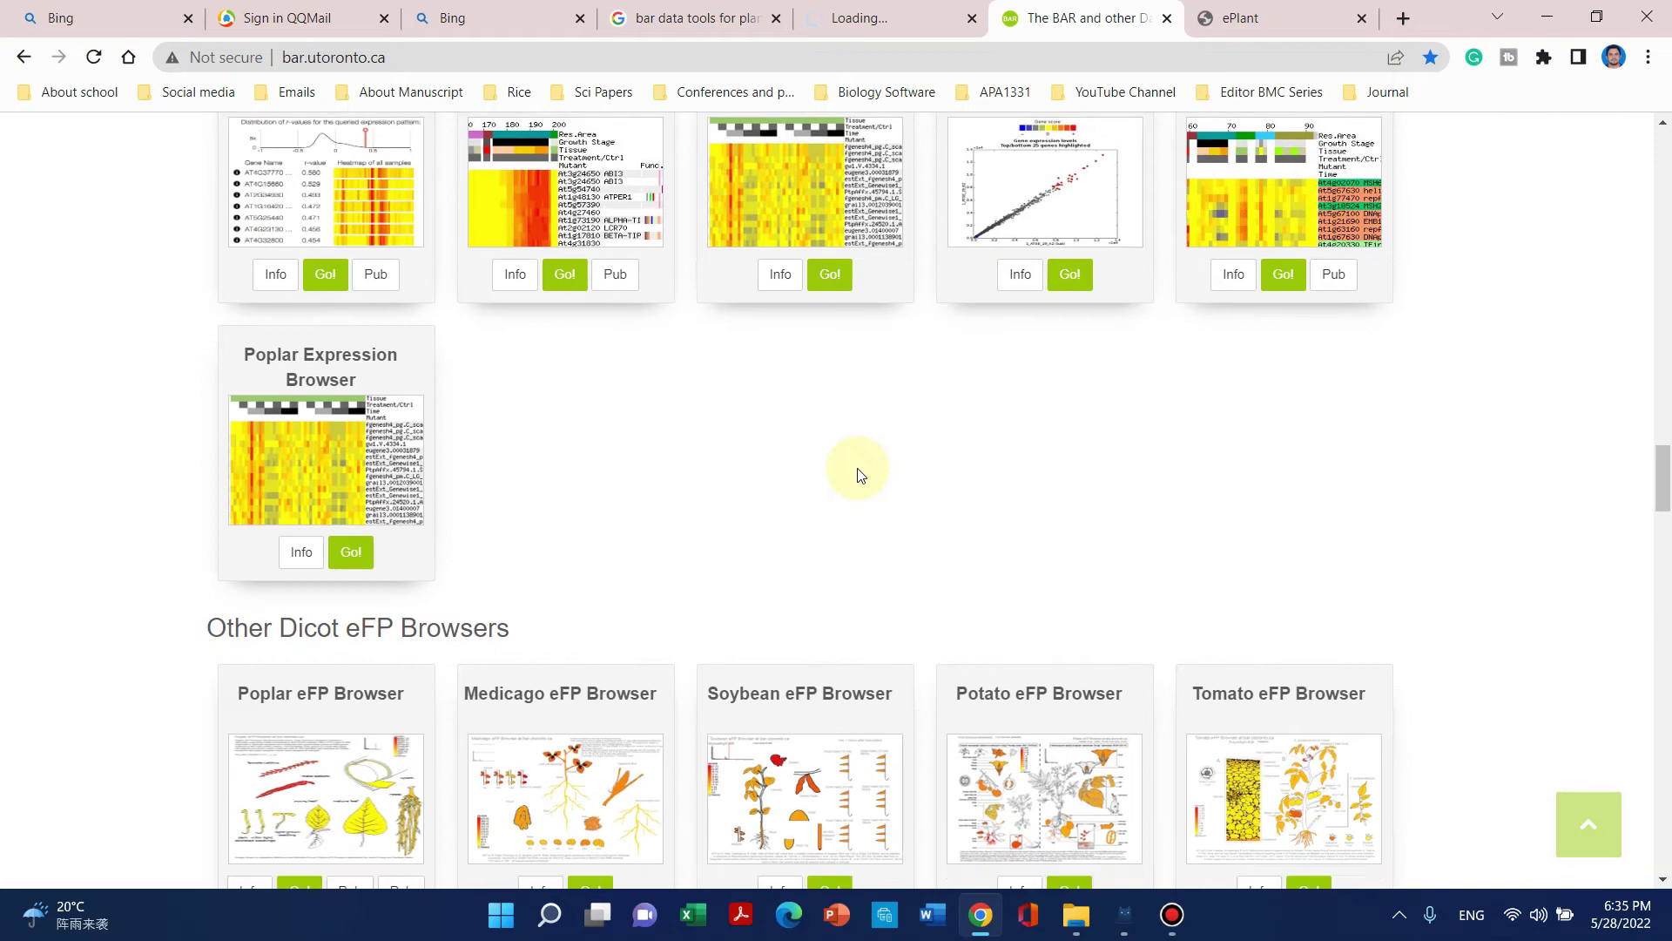
{"action": "scroll", "coordinate": [784, 552], "scroll_direction": "down", "scroll_amount": 6}
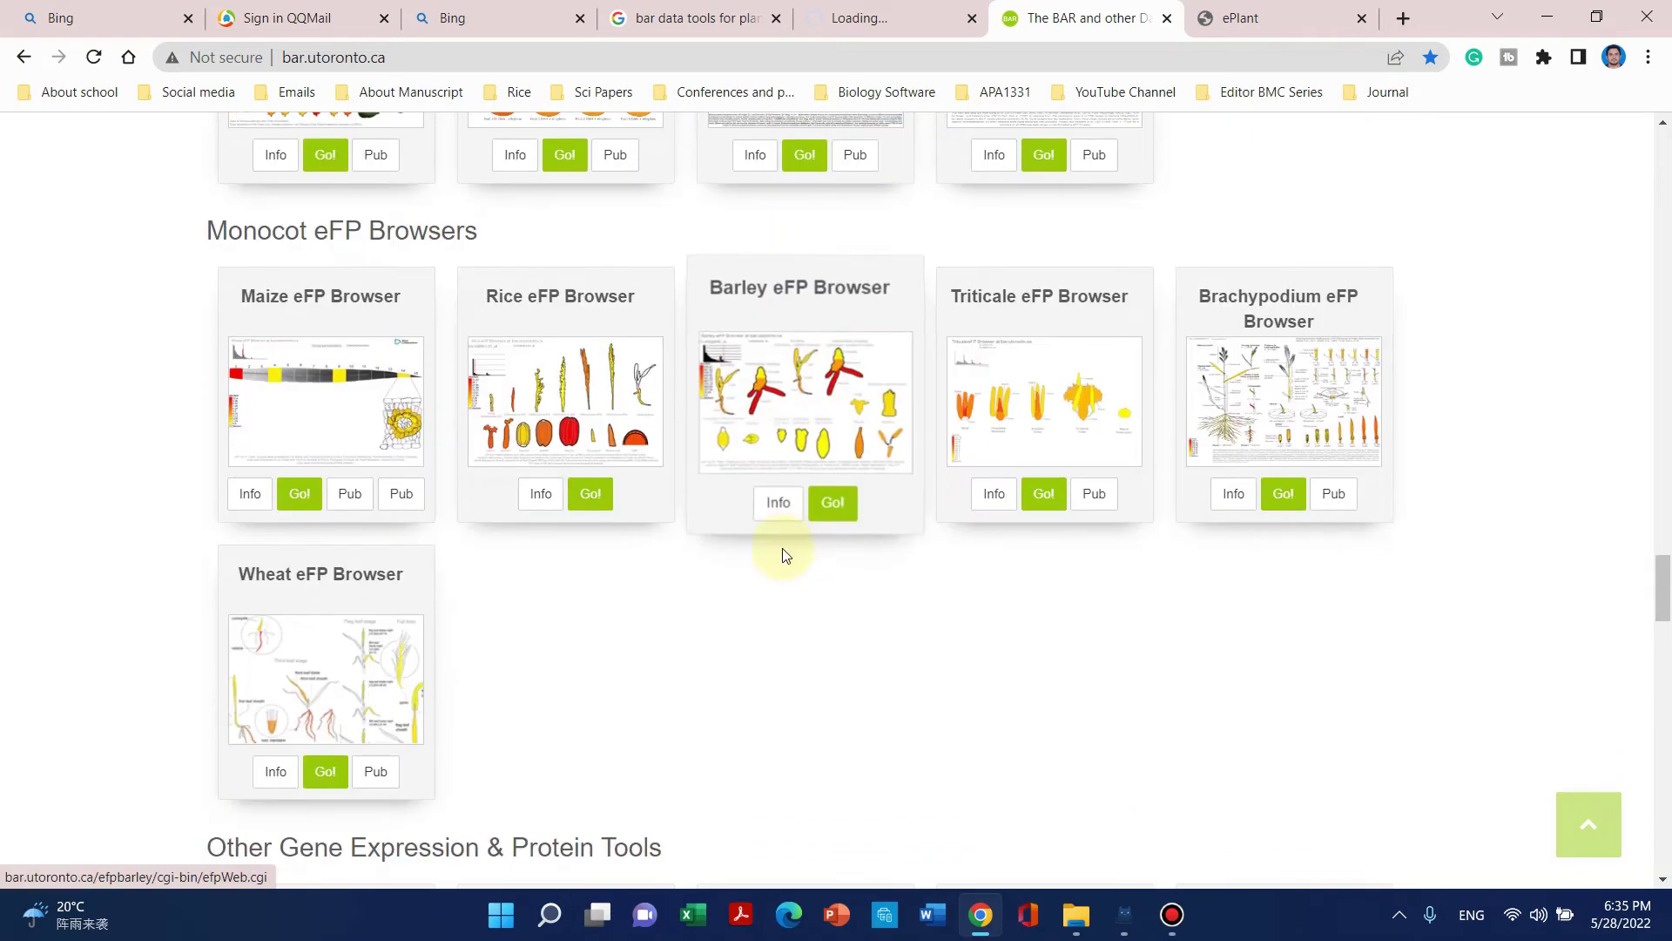
{"action": "scroll", "coordinate": [1288, 467], "scroll_direction": "down", "scroll_amount": 6}
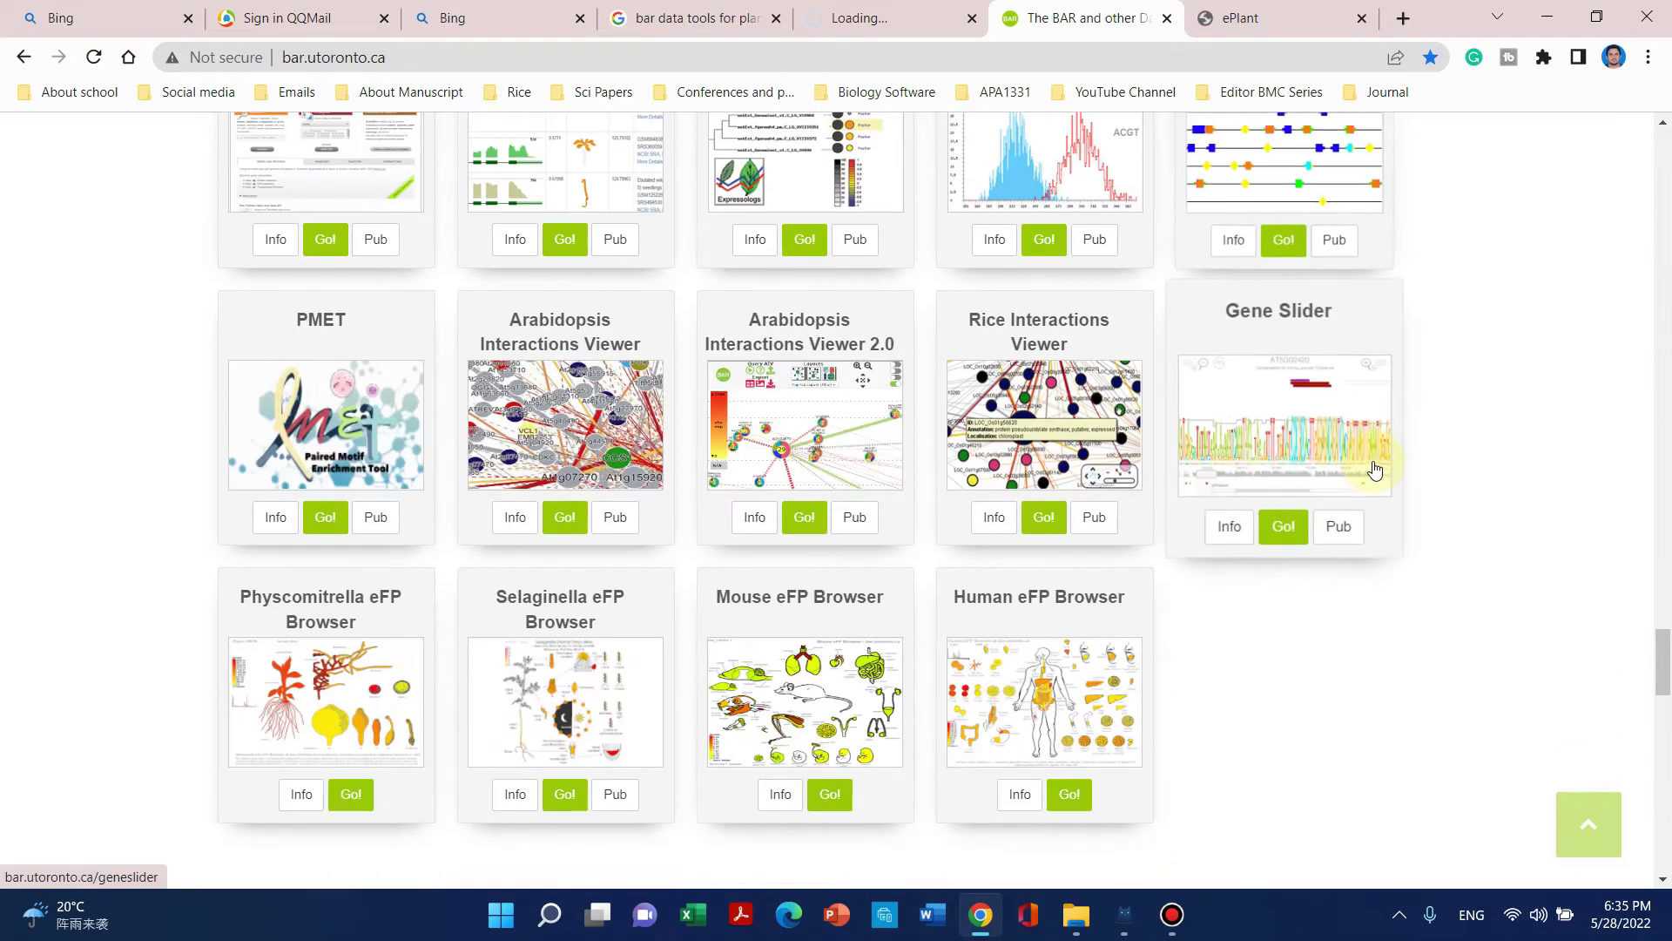
{"action": "scroll", "coordinate": [1007, 541], "scroll_direction": "down", "scroll_amount": 5}
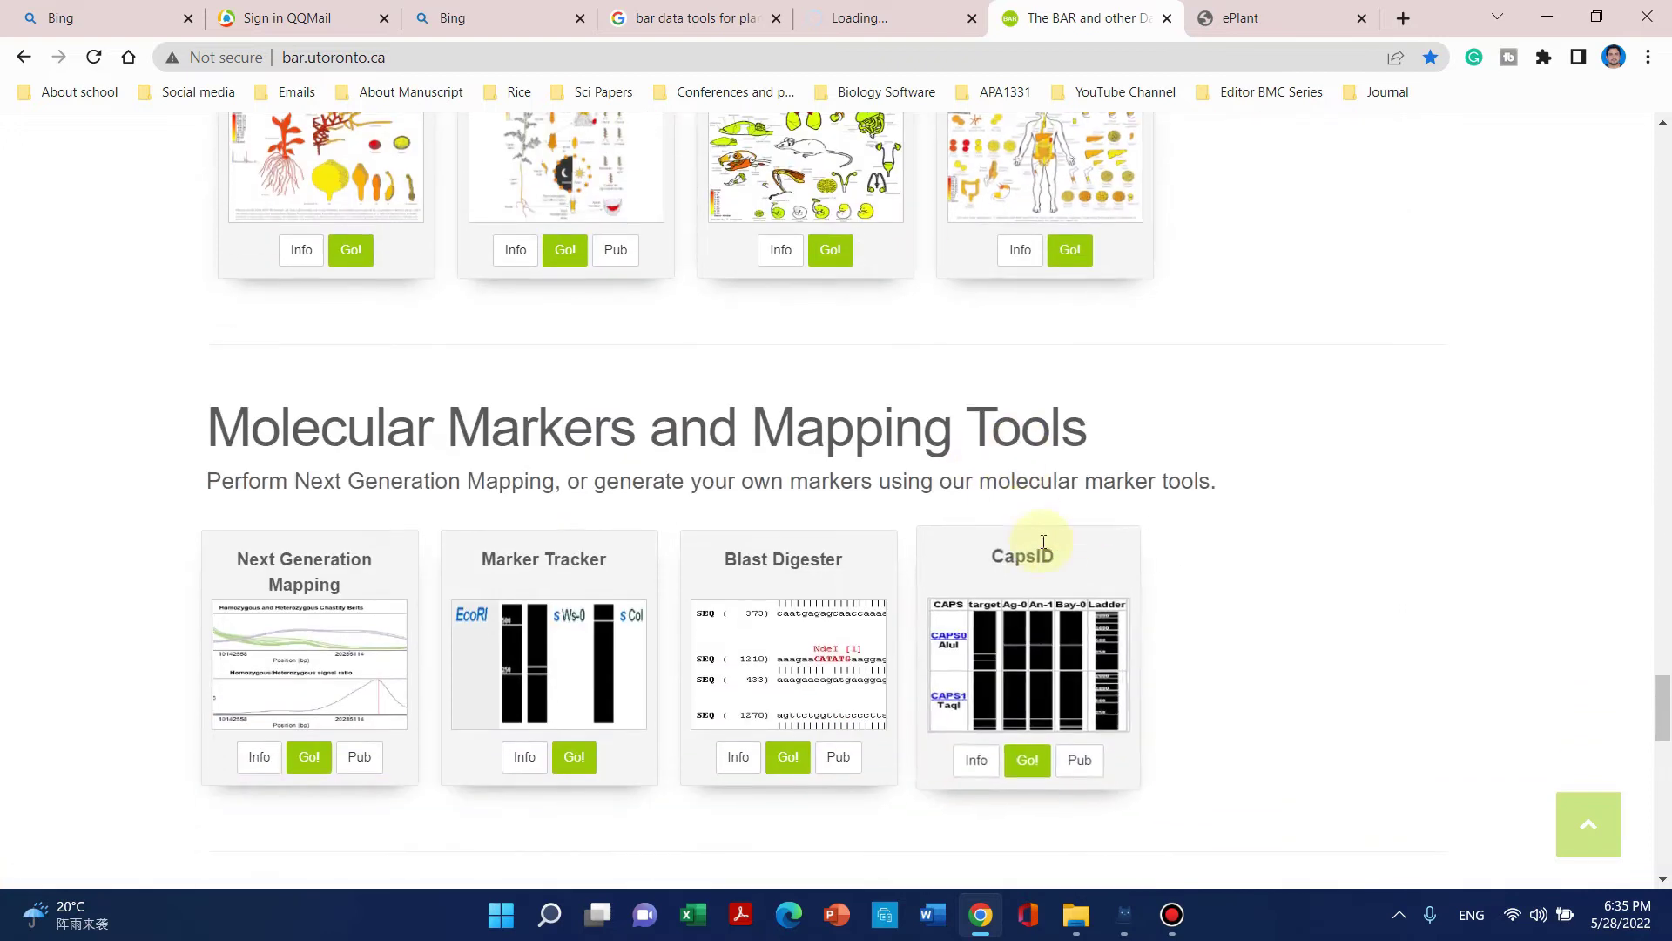
{"action": "scroll", "coordinate": [1226, 426], "scroll_direction": "up", "scroll_amount": 4}
{"action": "scroll", "coordinate": [1219, 444], "scroll_direction": "up", "scroll_amount": 1}
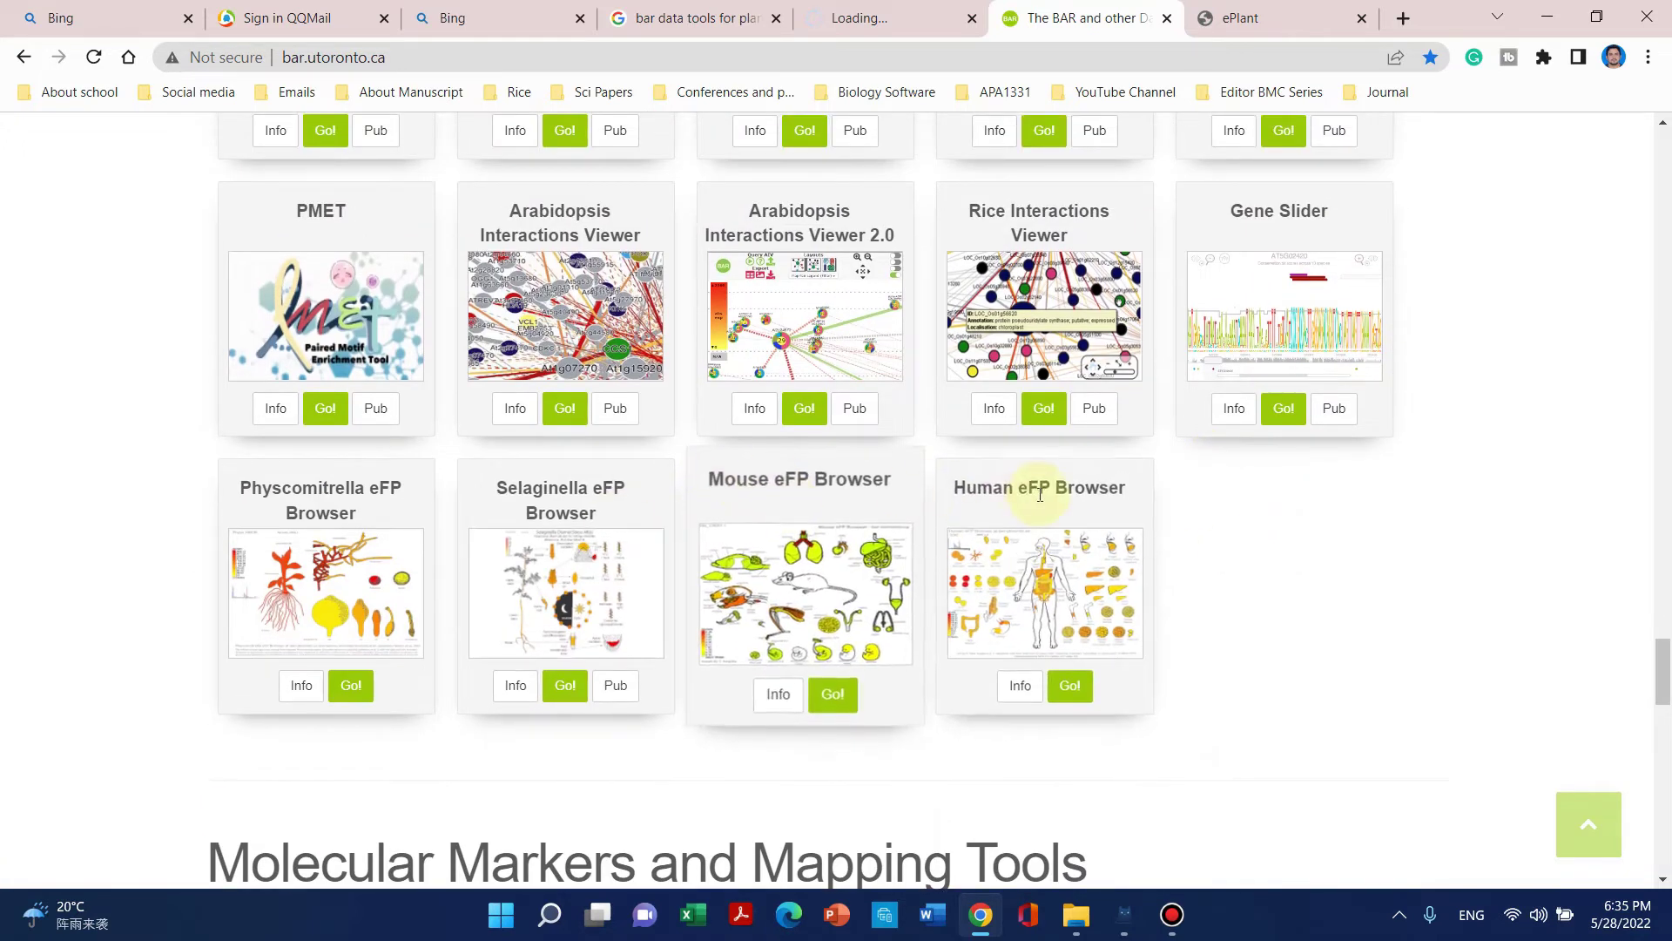
{"action": "scroll", "coordinate": [1299, 542], "scroll_direction": "up", "scroll_amount": 1}
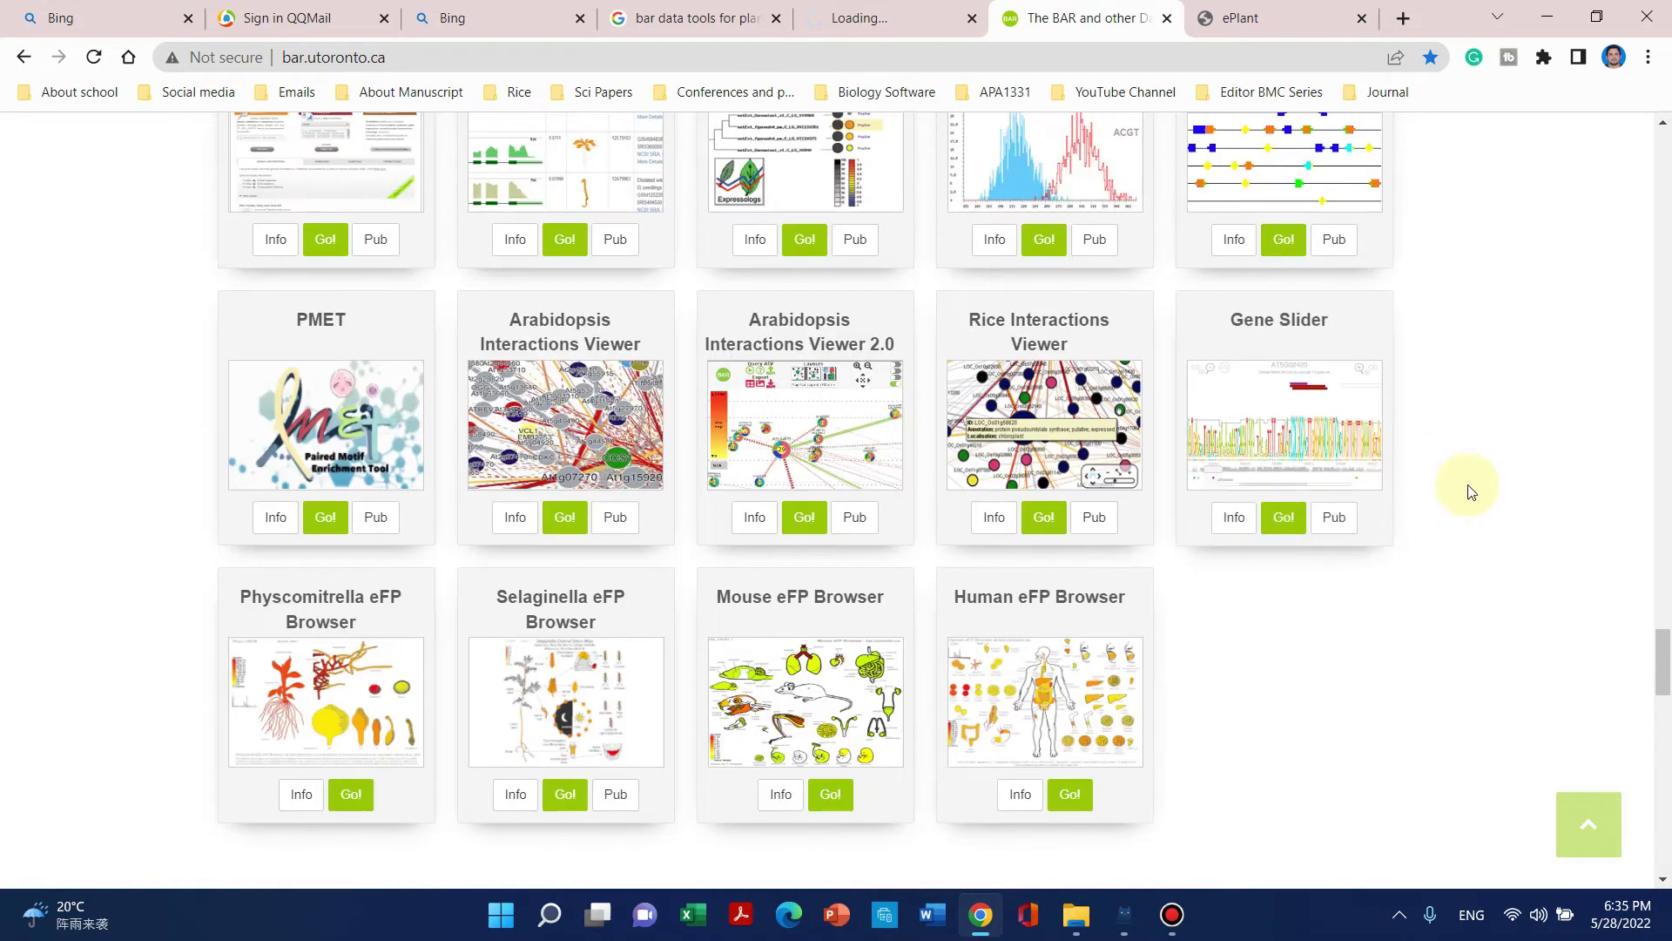
{"action": "scroll", "coordinate": [1482, 502], "scroll_direction": "down", "scroll_amount": 3}
{"action": "scroll", "coordinate": [1481, 502], "scroll_direction": "up", "scroll_amount": 1}
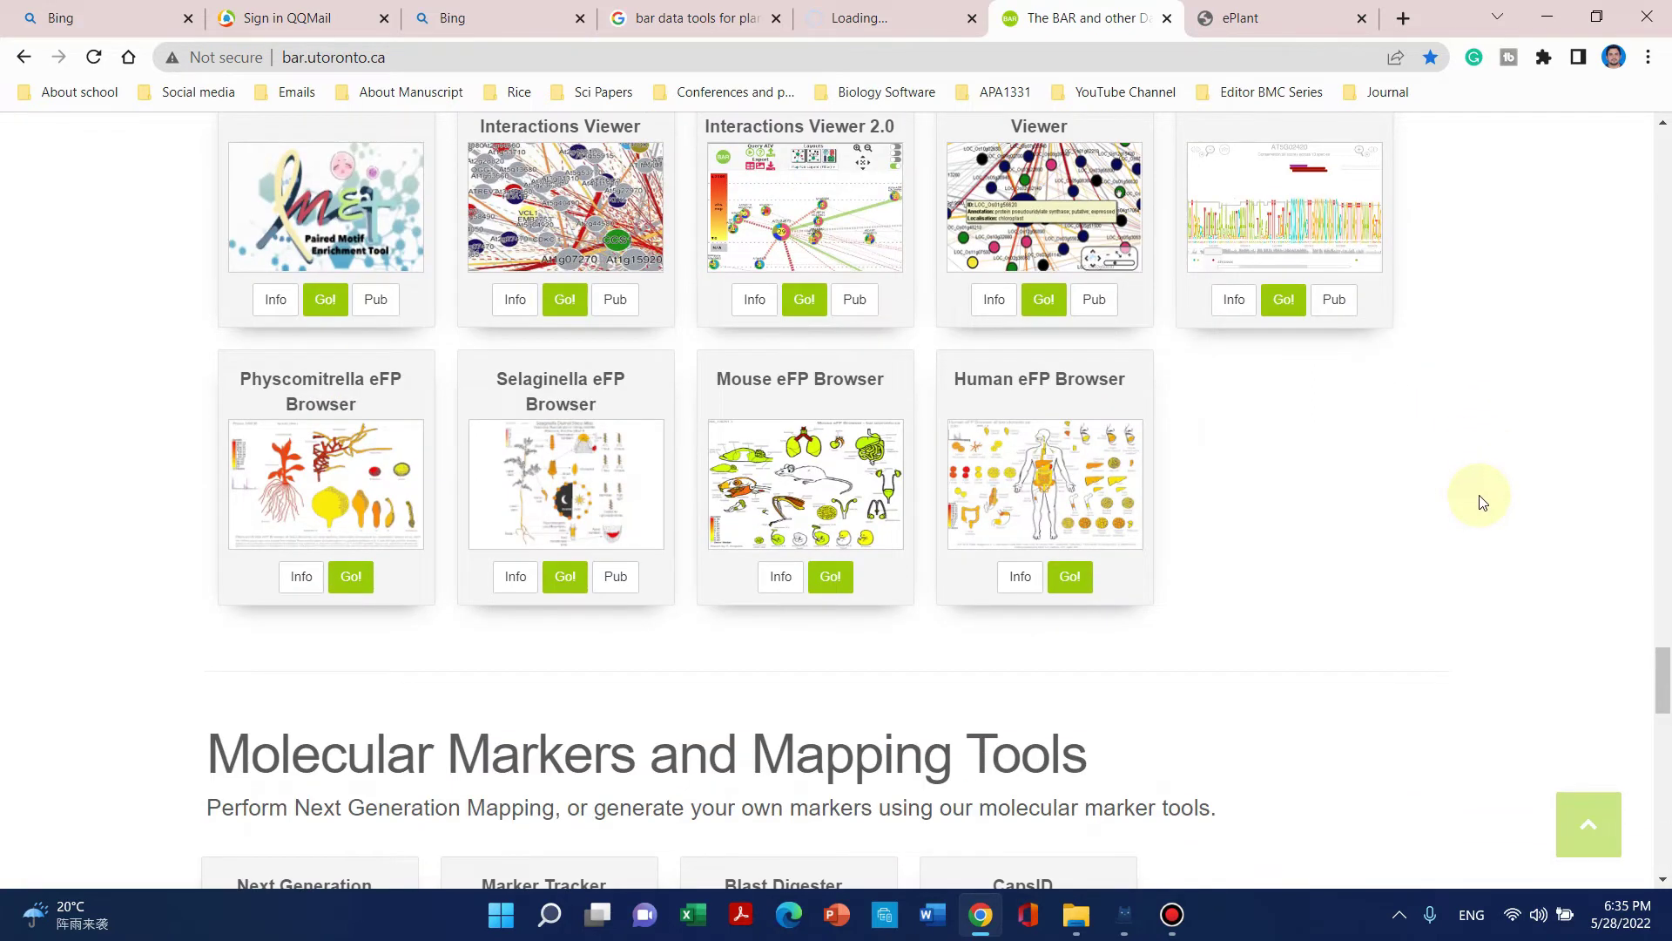
{"action": "scroll", "coordinate": [1172, 523], "scroll_direction": "down", "scroll_amount": 3}
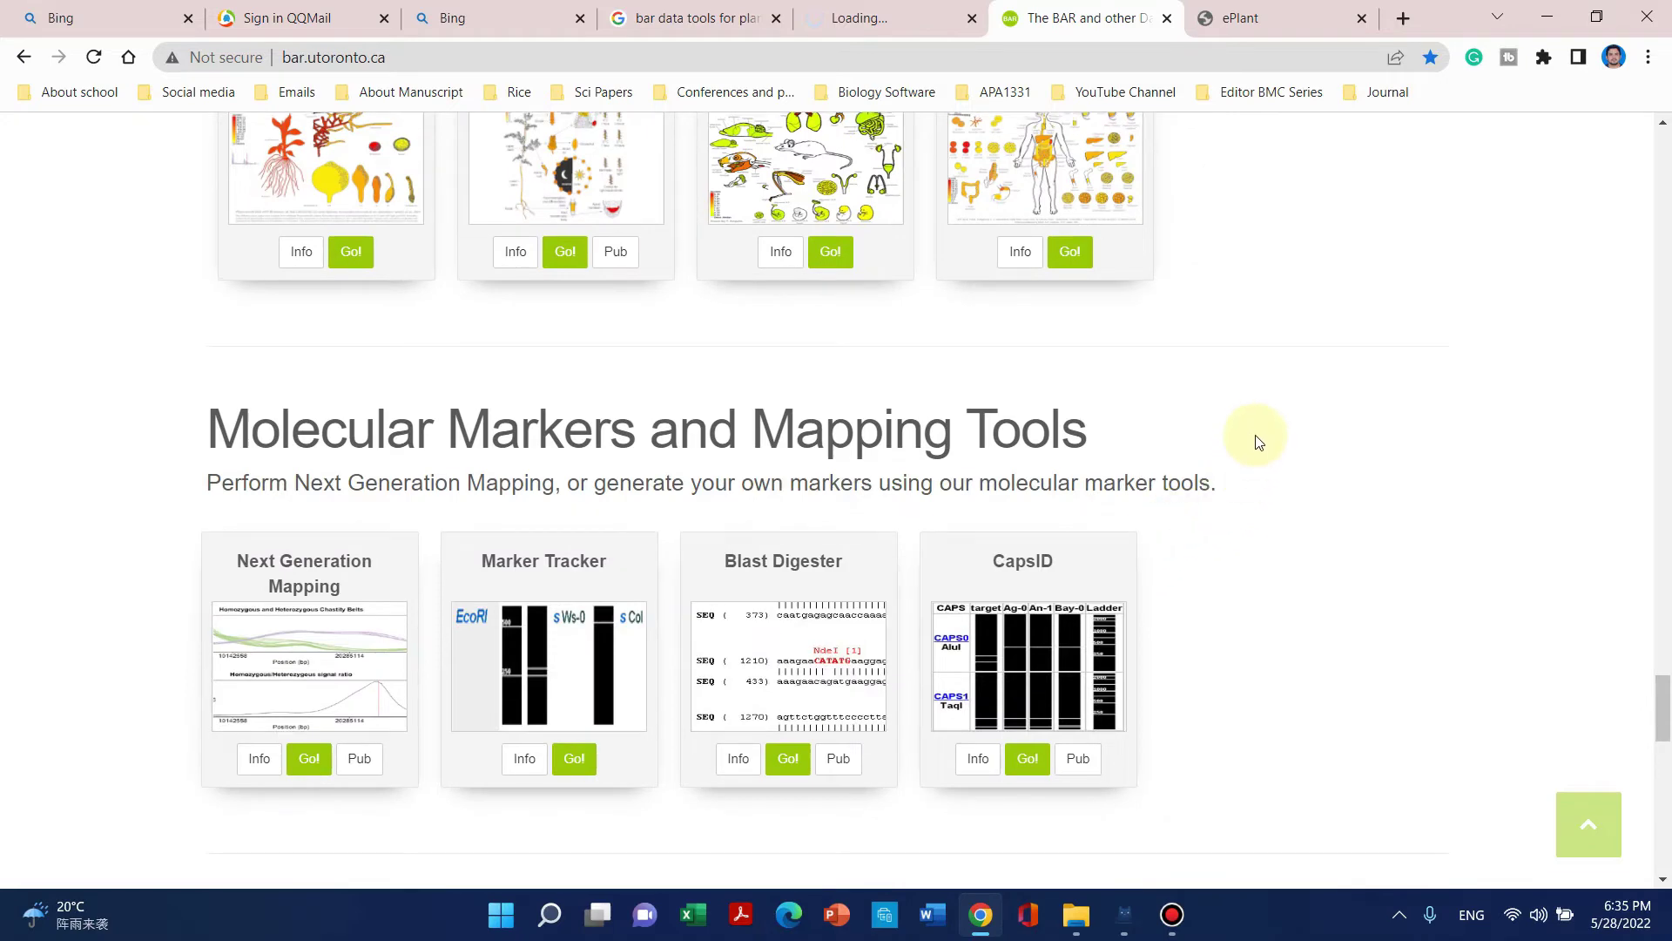
{"action": "scroll", "coordinate": [1256, 441], "scroll_direction": "up", "scroll_amount": 7}
{"action": "scroll", "coordinate": [1256, 441], "scroll_direction": "up", "scroll_amount": 15}
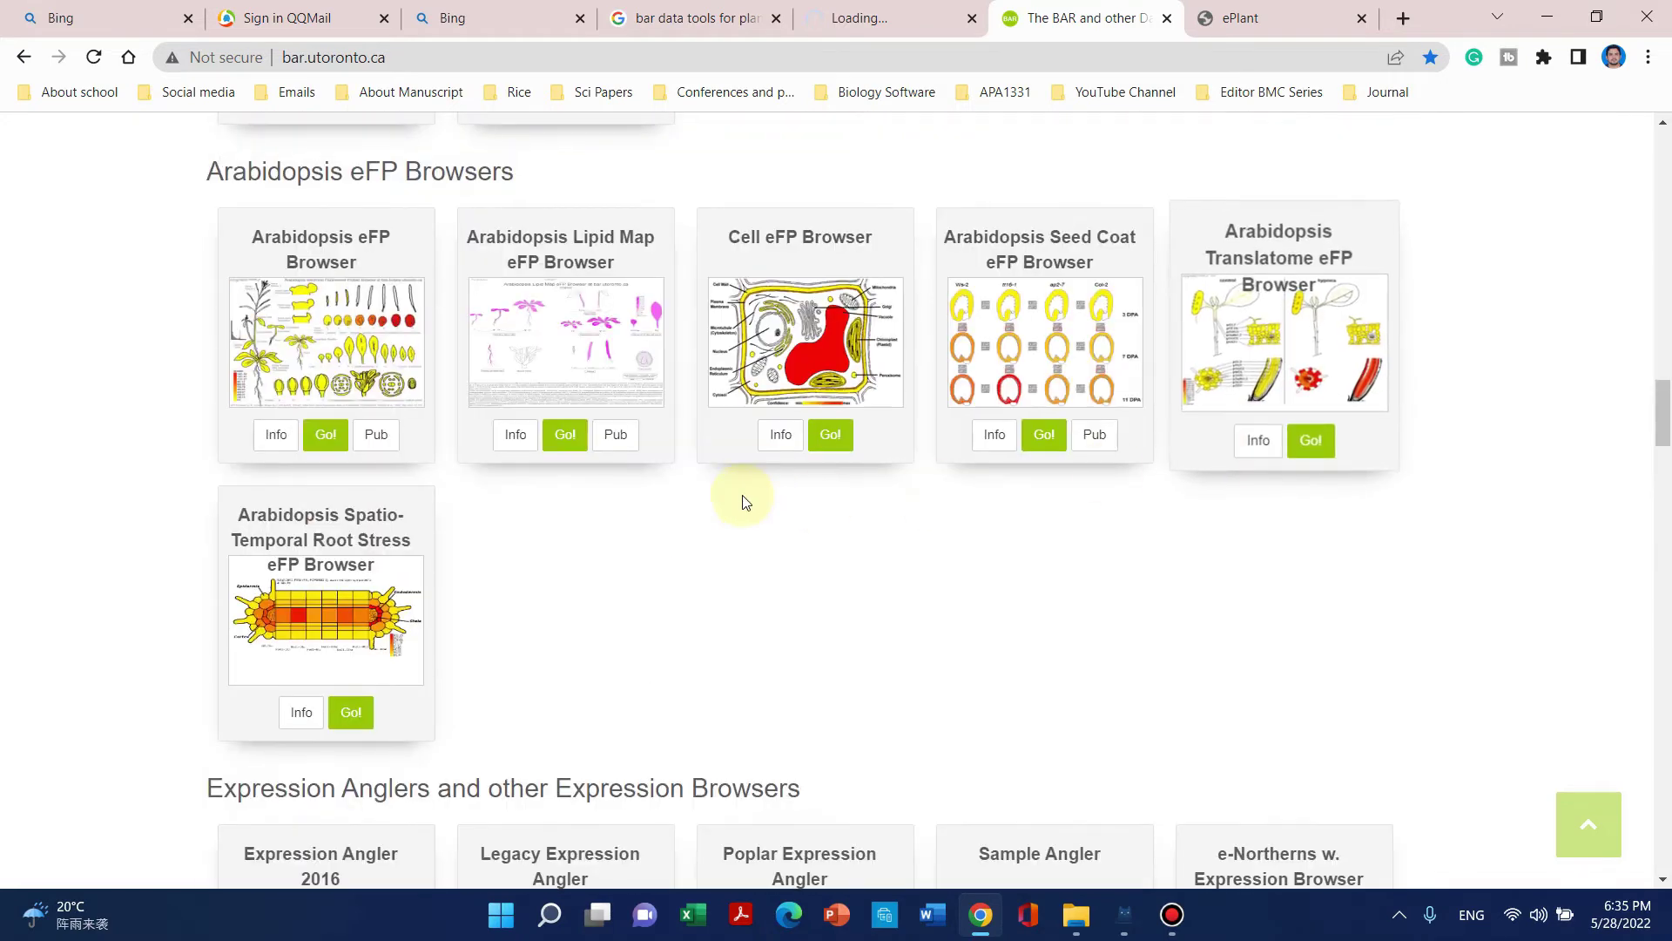
{"action": "scroll", "coordinate": [370, 615], "scroll_direction": "up", "scroll_amount": 12}
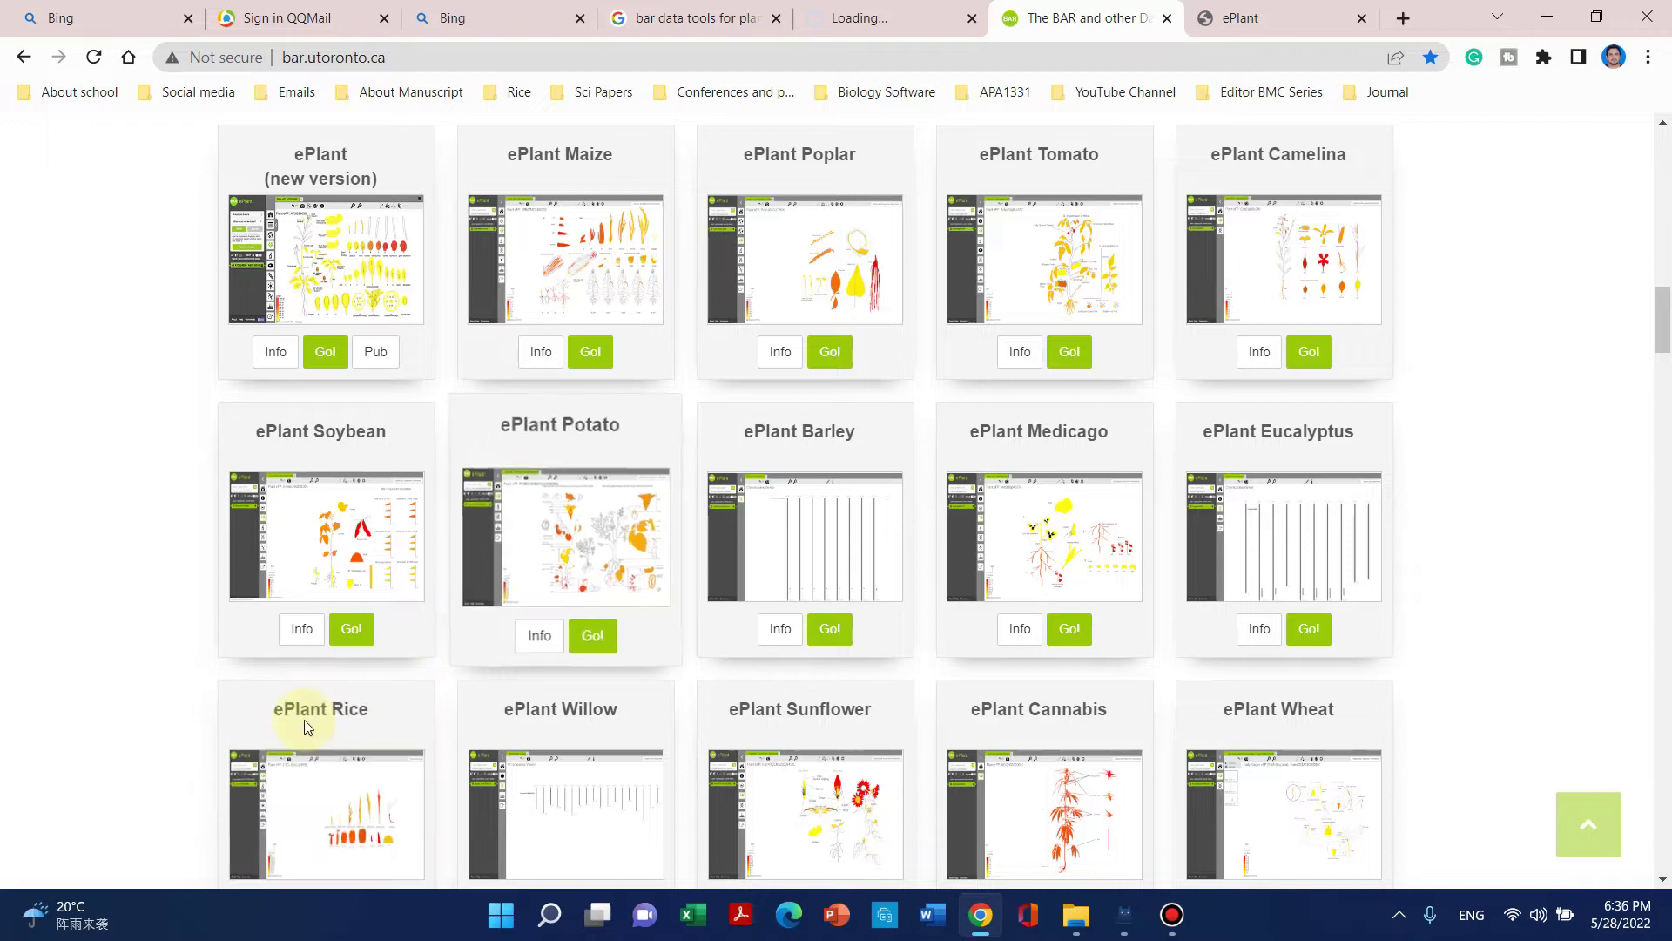
{"action": "scroll", "coordinate": [358, 693], "scroll_direction": "down", "scroll_amount": 5}
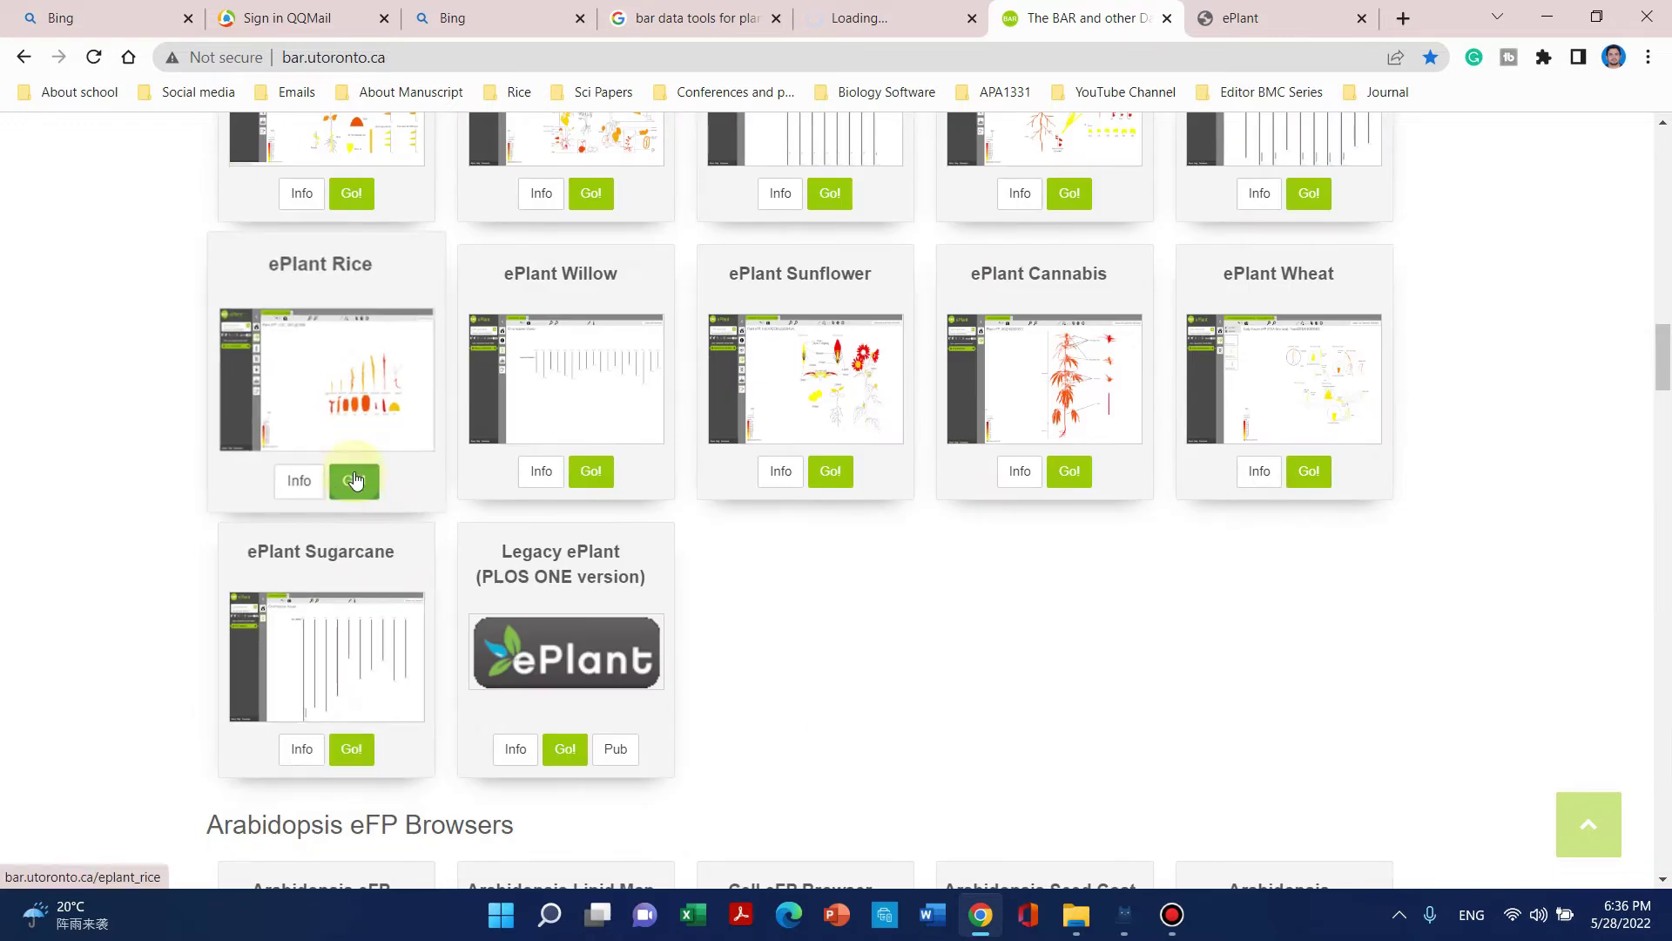
Open ePlant Rice and load the gene LOC_Os04g40720.
{"action": "left_click", "coordinate": [354, 480]}
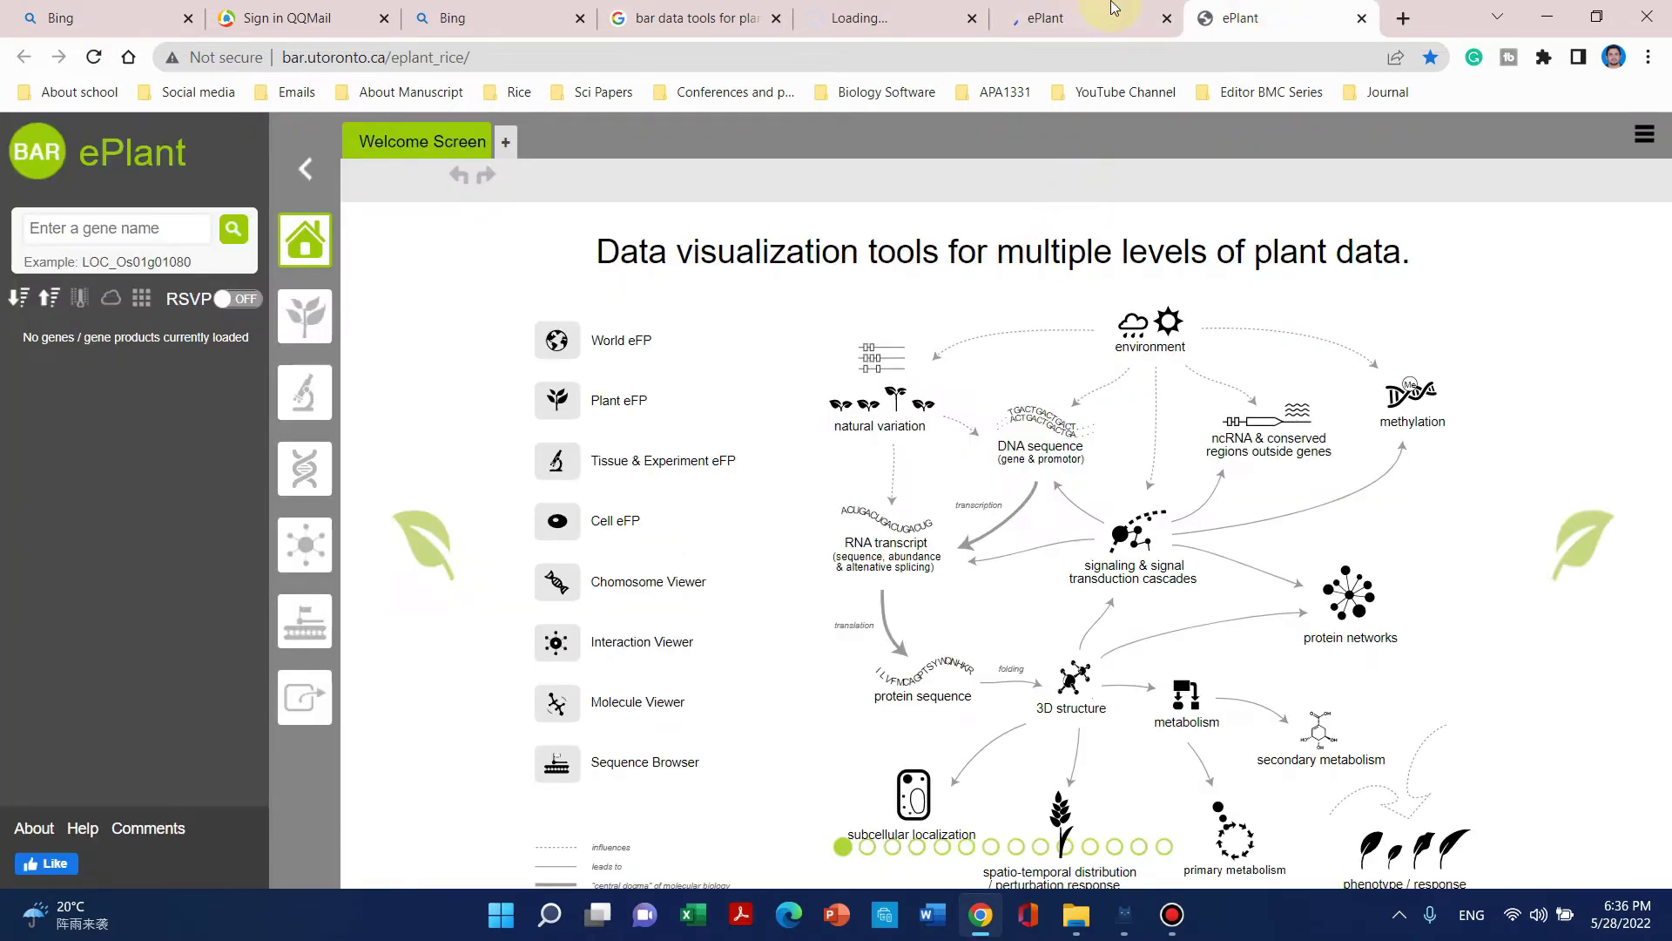
{"action": "left_click", "coordinate": [1114, 11]}
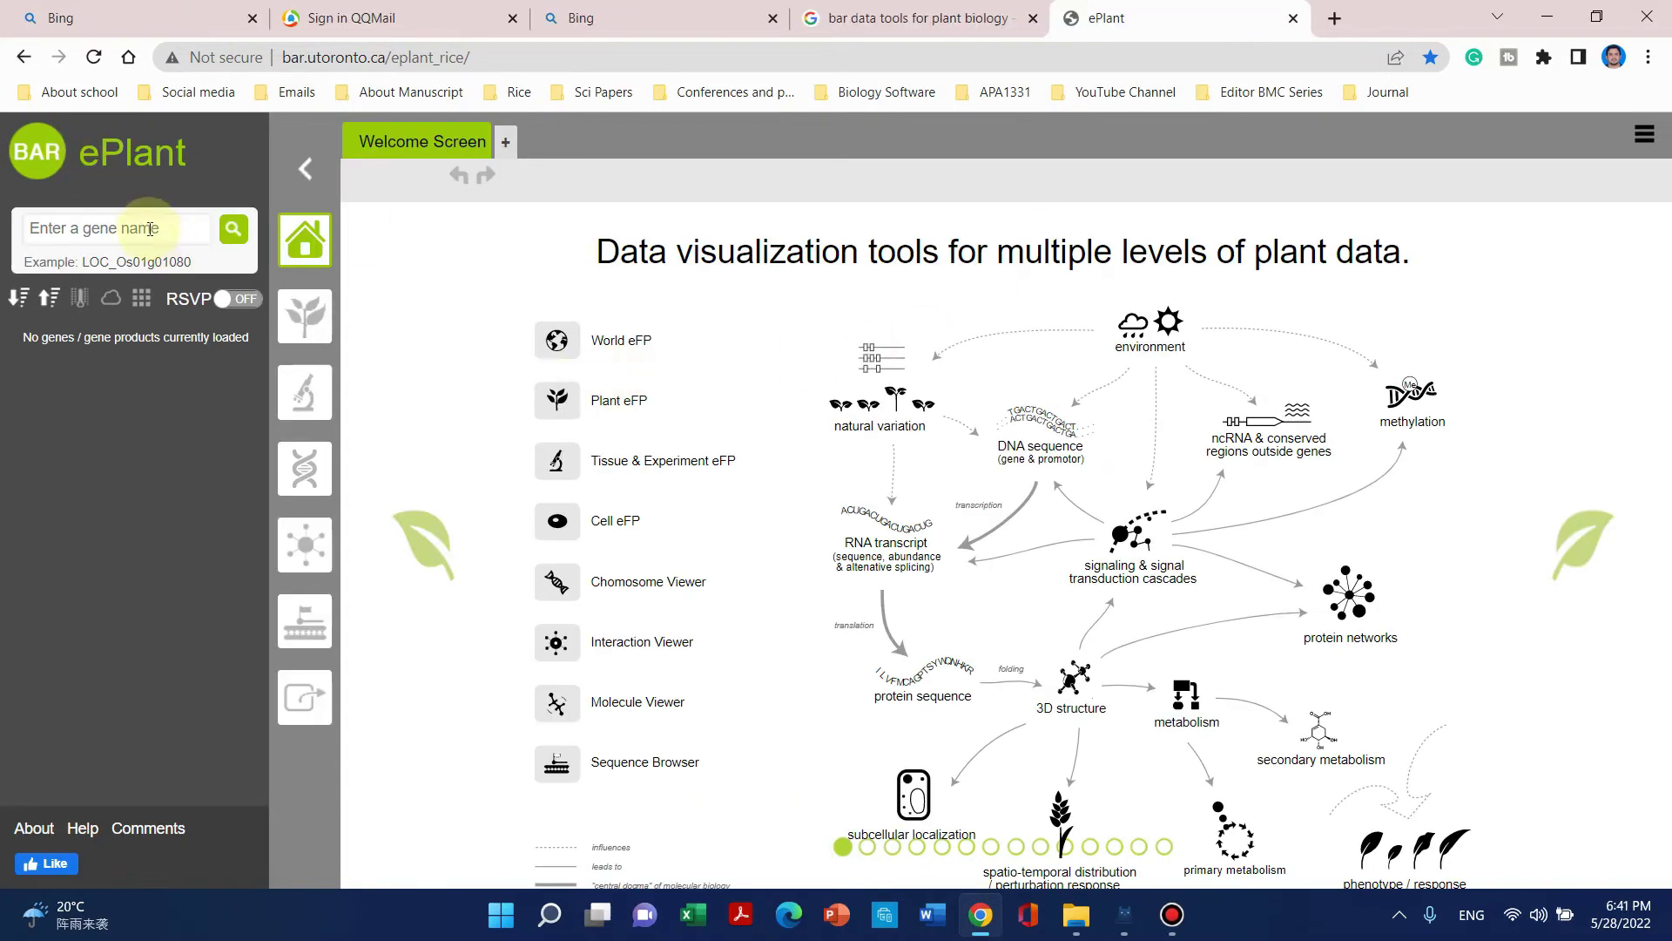
{"action": "left_click", "coordinate": [150, 228]}
{"action": "type", "text": "L"}
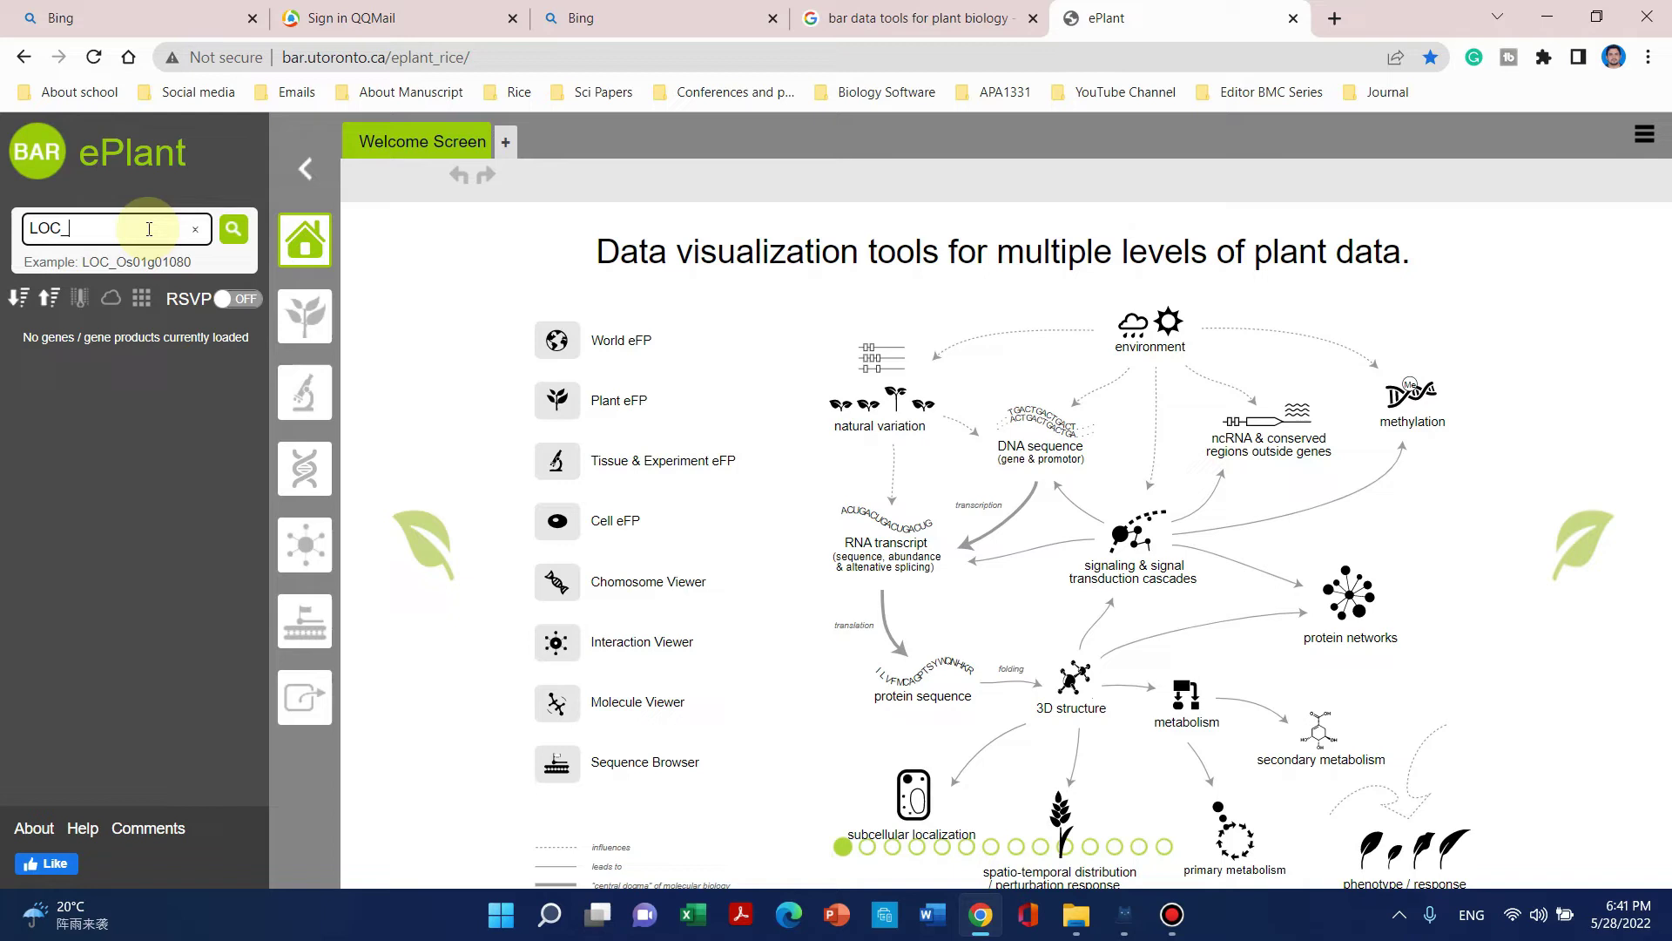
{"action": "type", "text": "OC_Os04g40"}
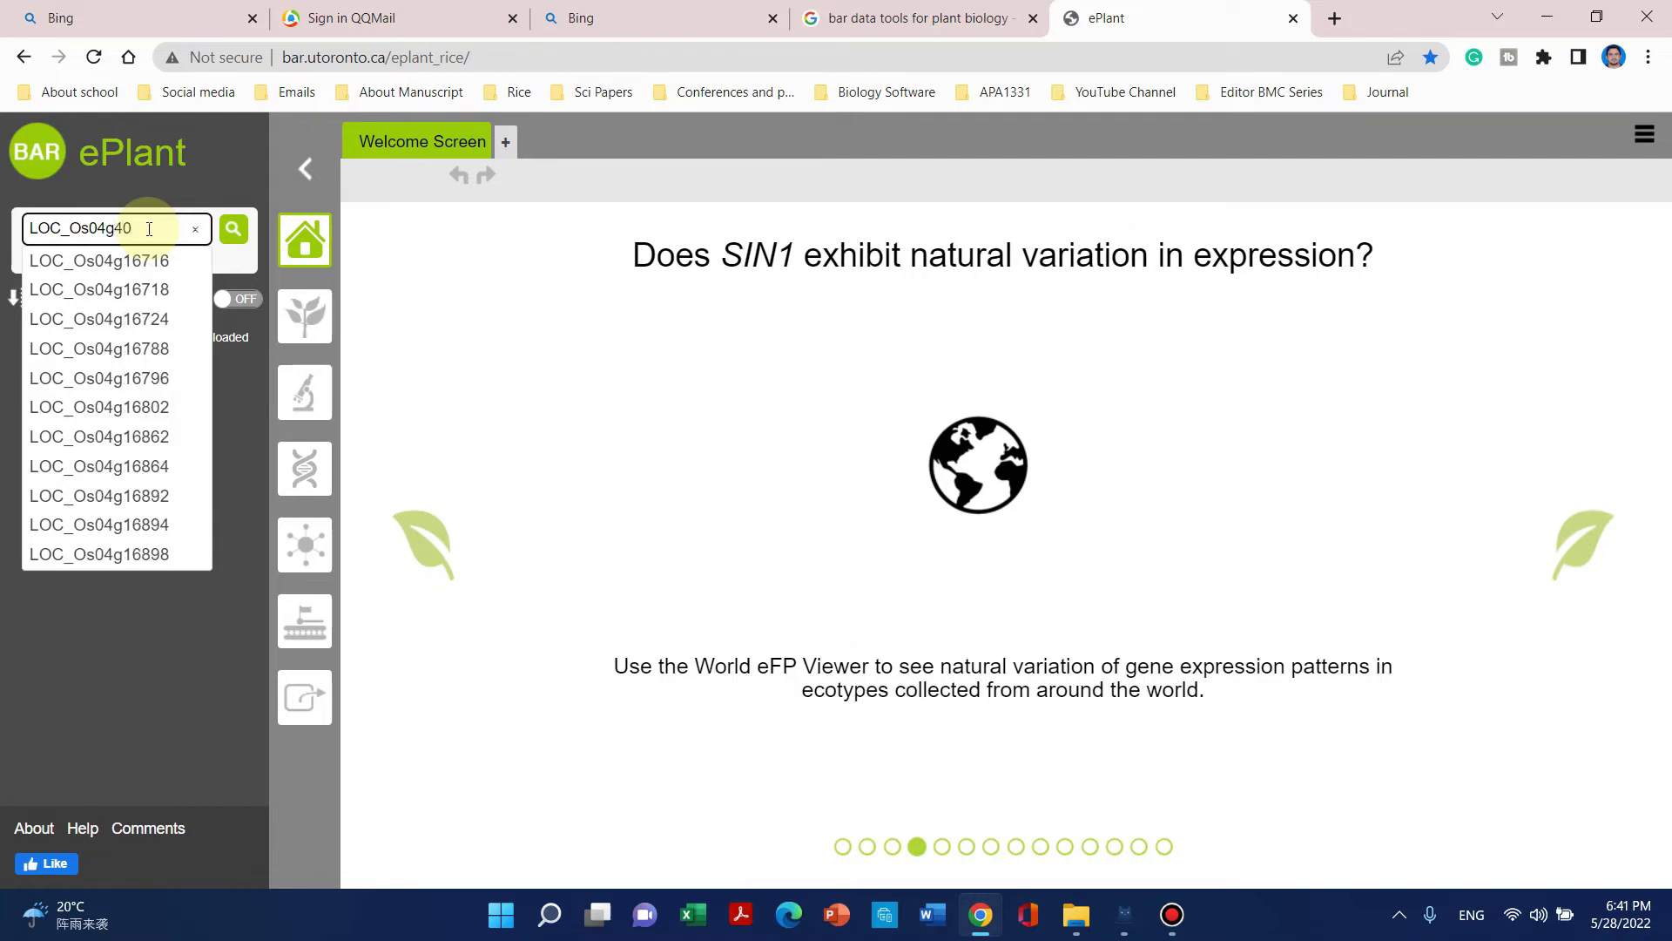
{"action": "type", "text": "720"}
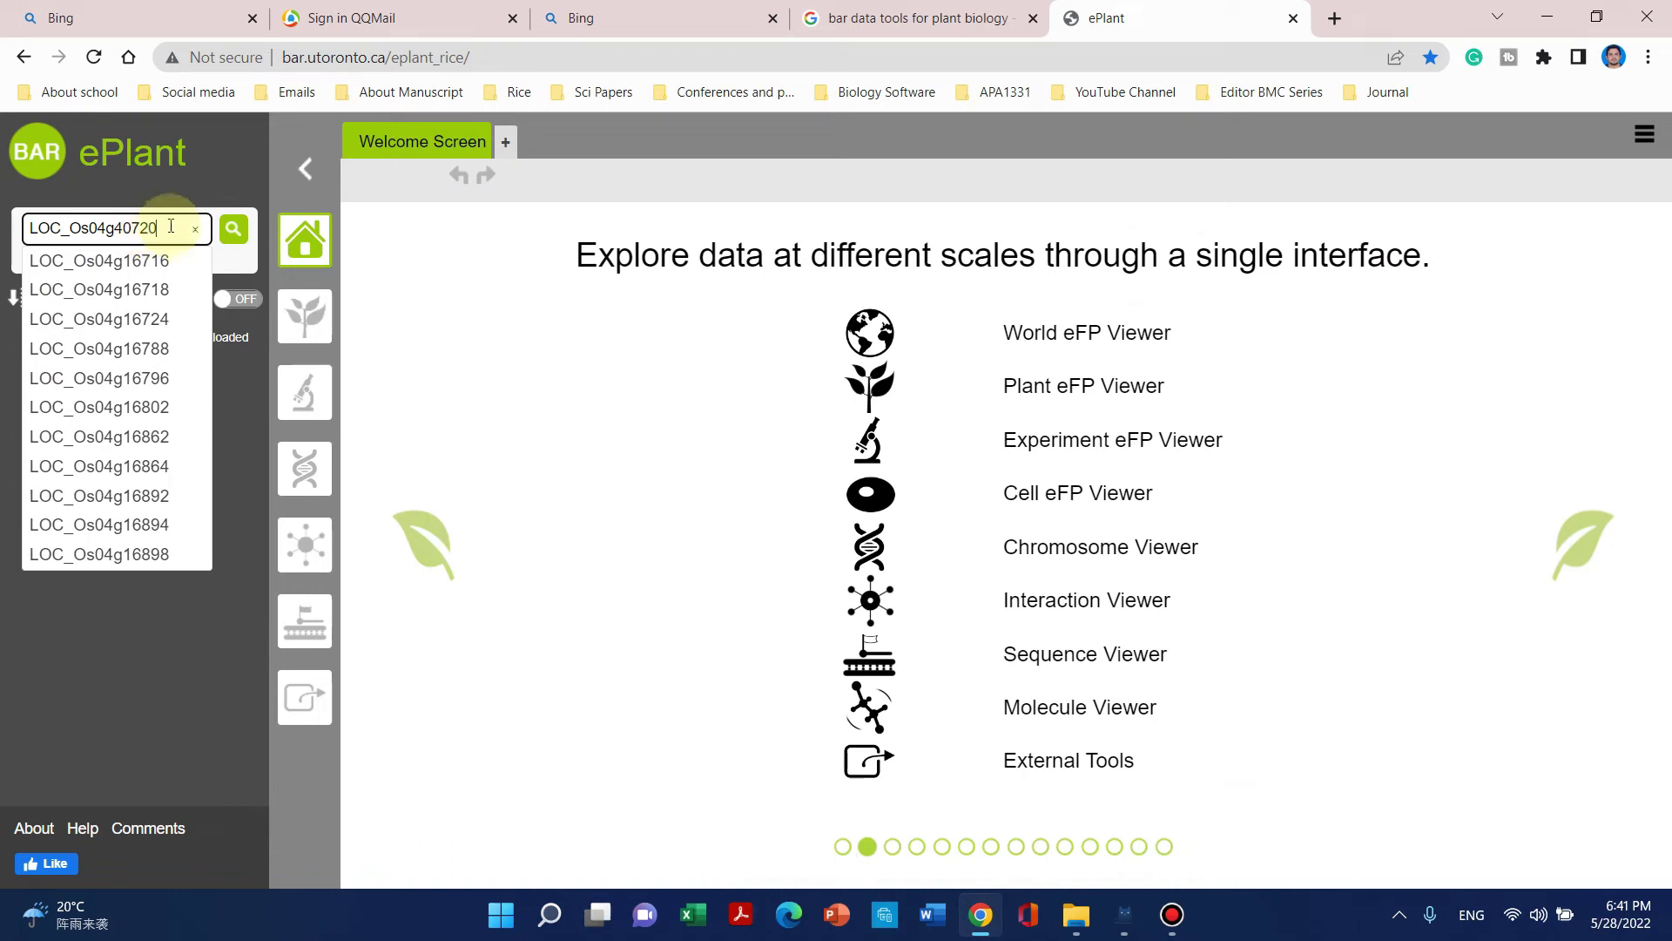
{"action": "left_click", "coordinate": [234, 230]}
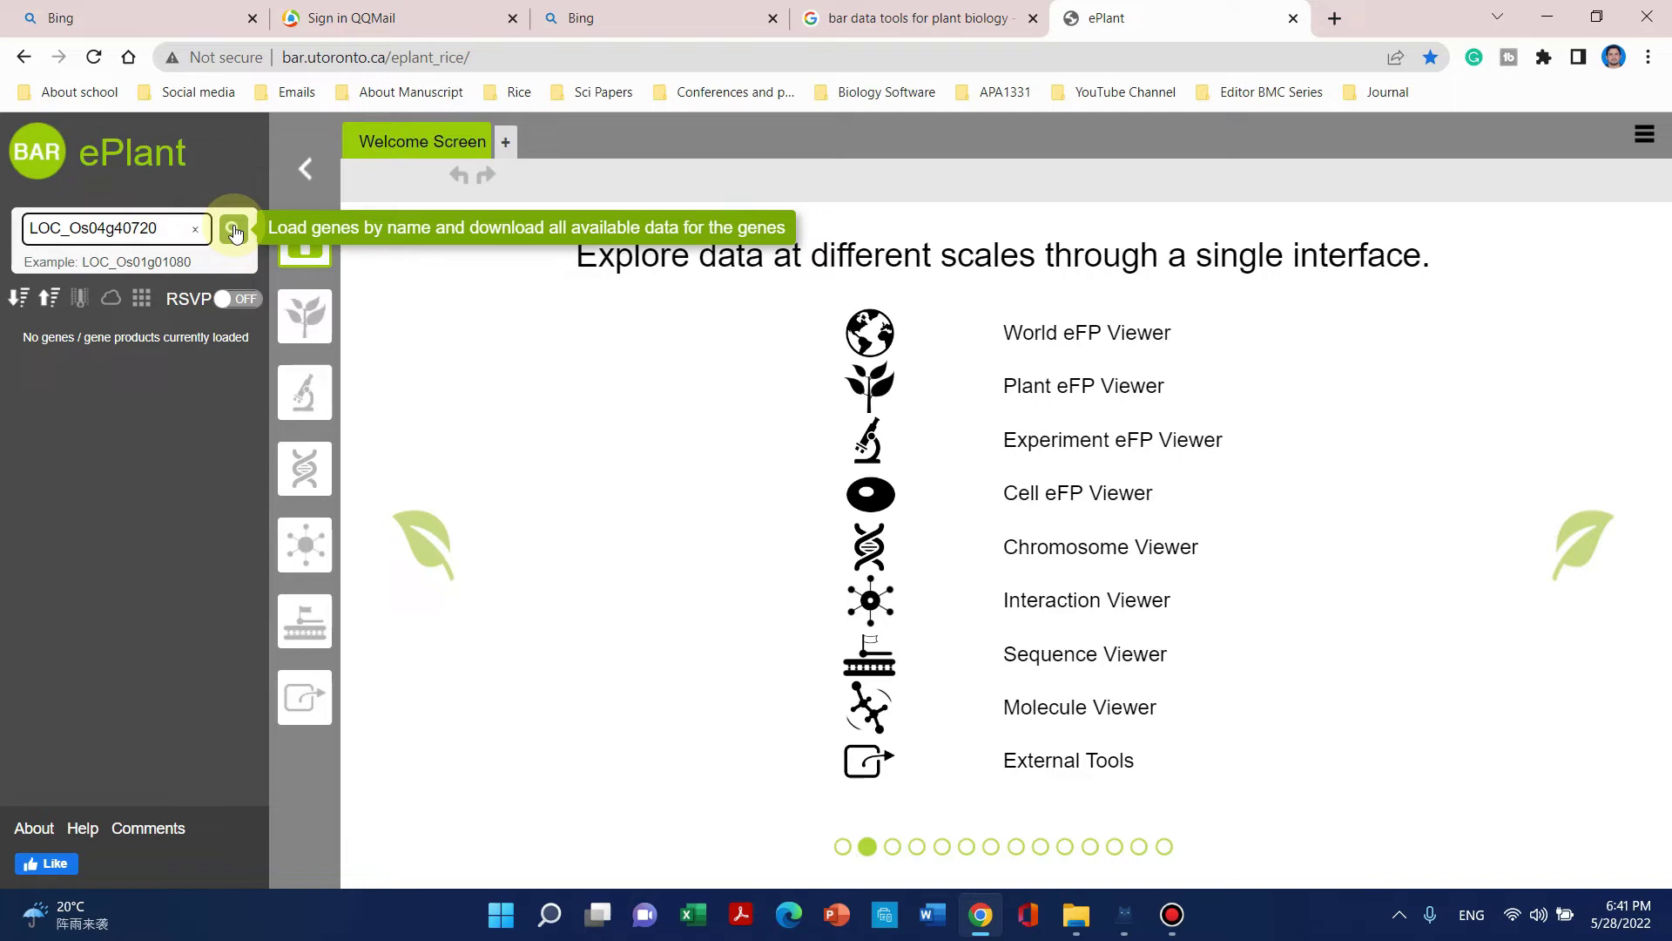
{"action": "left_click", "coordinate": [233, 230]}
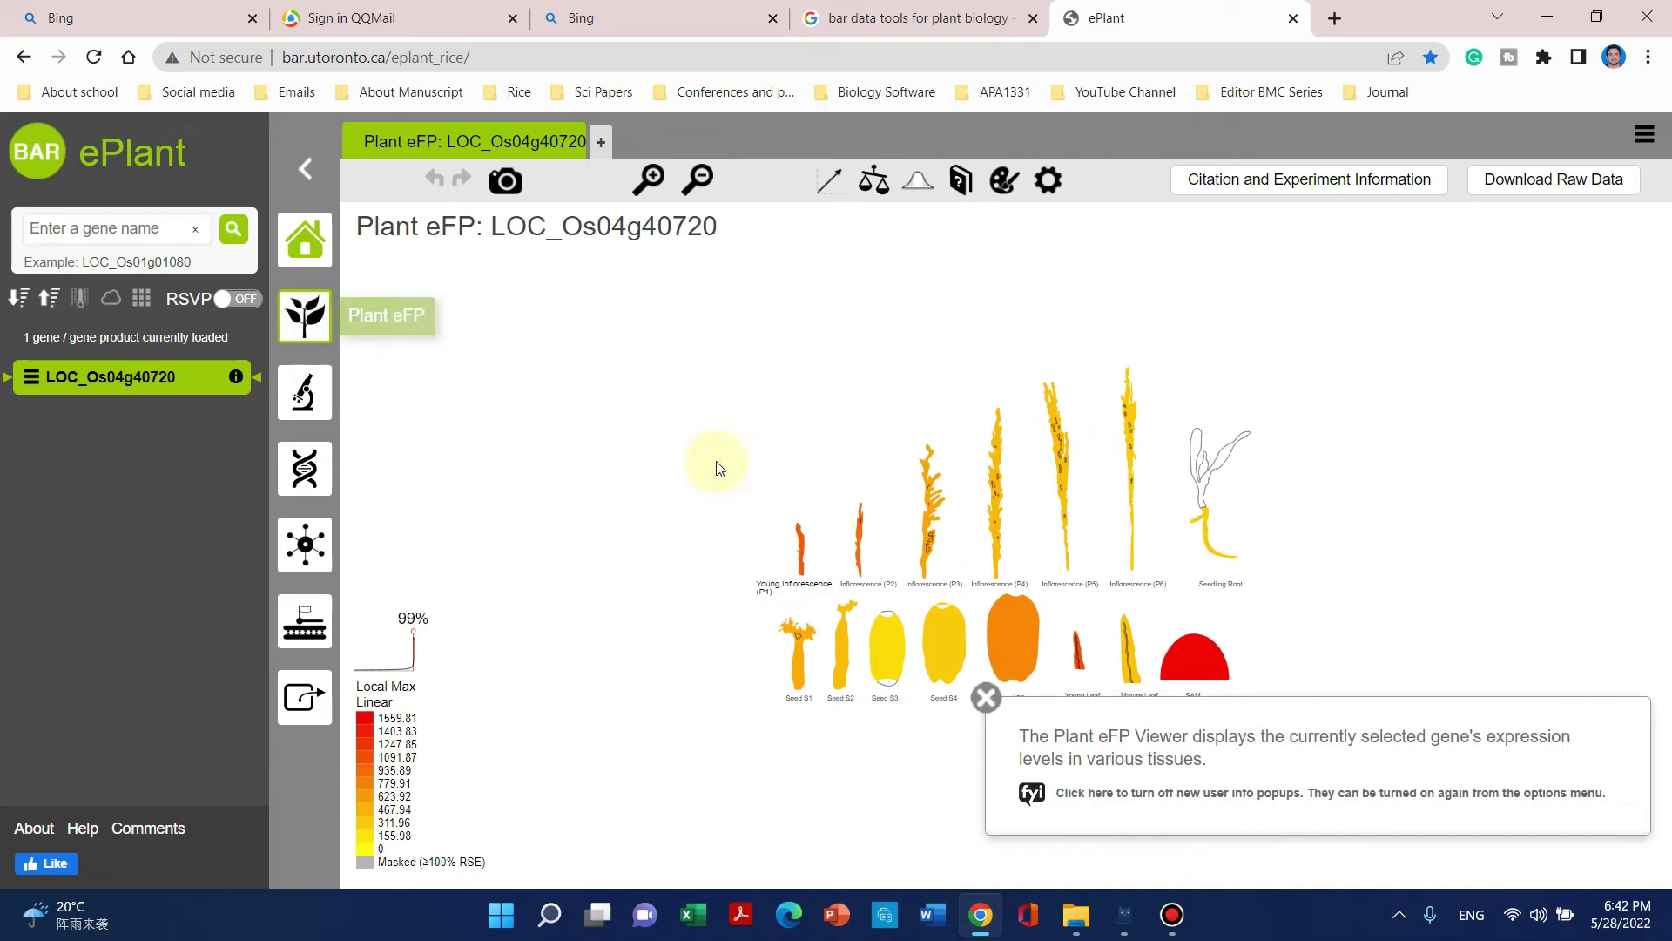
Close the Plant eFP popup and check LOC_Os04g40720 expression in tissues such as SAM and Seed S5.
{"action": "left_click", "coordinate": [984, 697]}
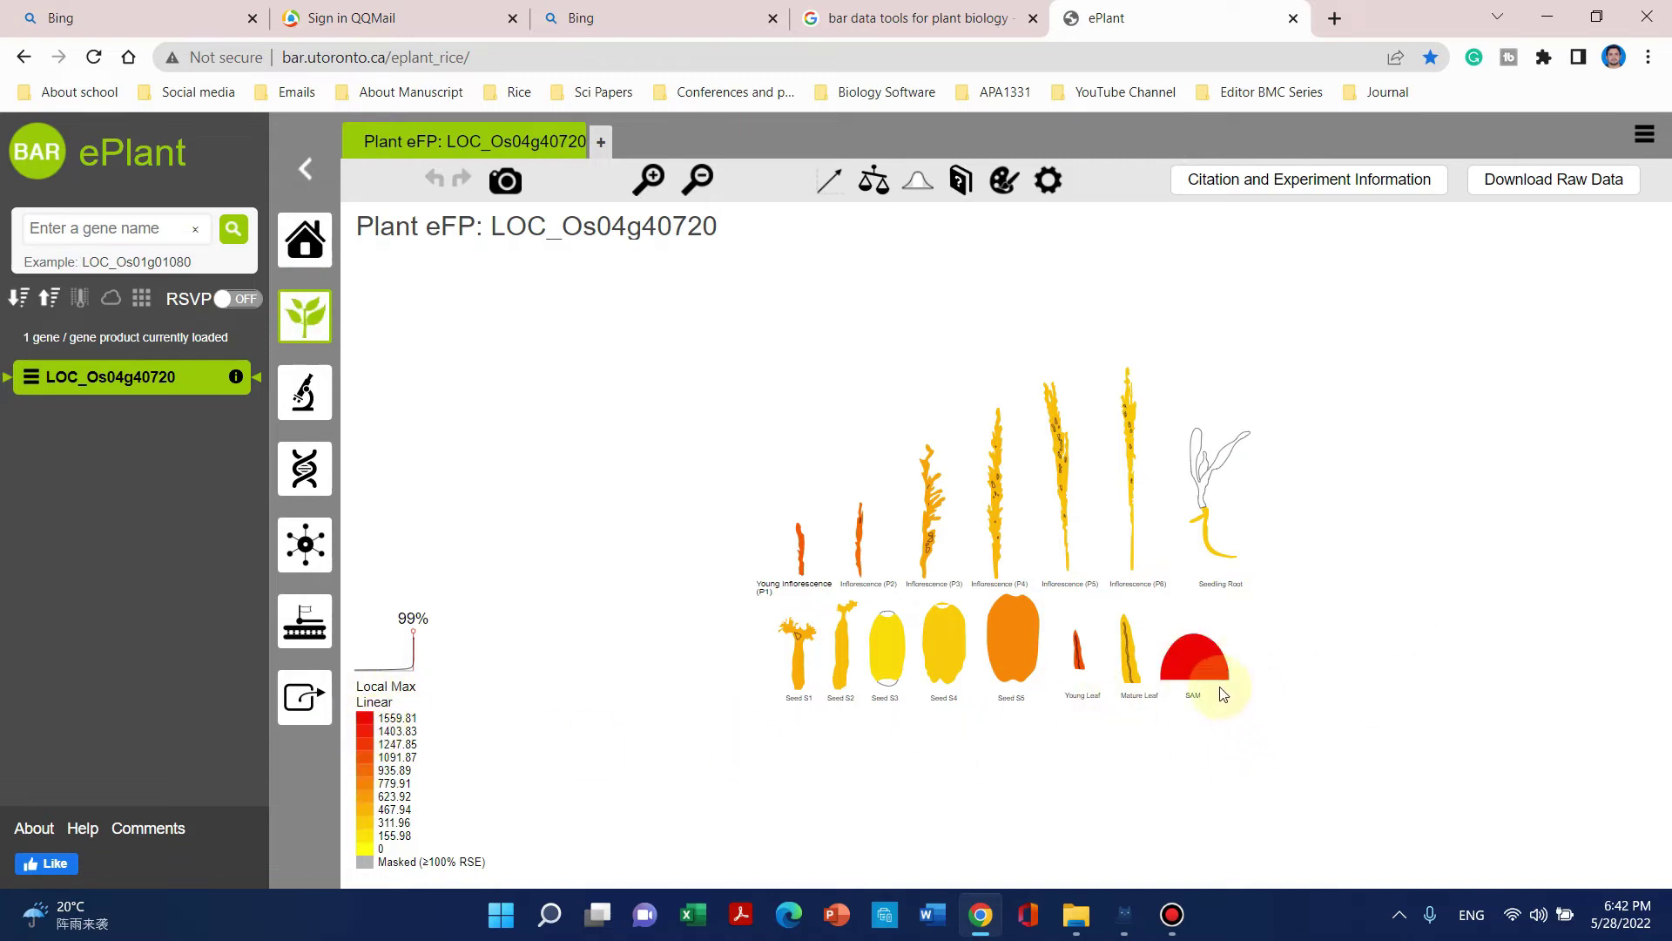
{"action": "mouse_move", "coordinate": [1217, 694]}
{"action": "left_click", "coordinate": [1195, 707]}
{"action": "mouse_move", "coordinate": [1138, 685]}
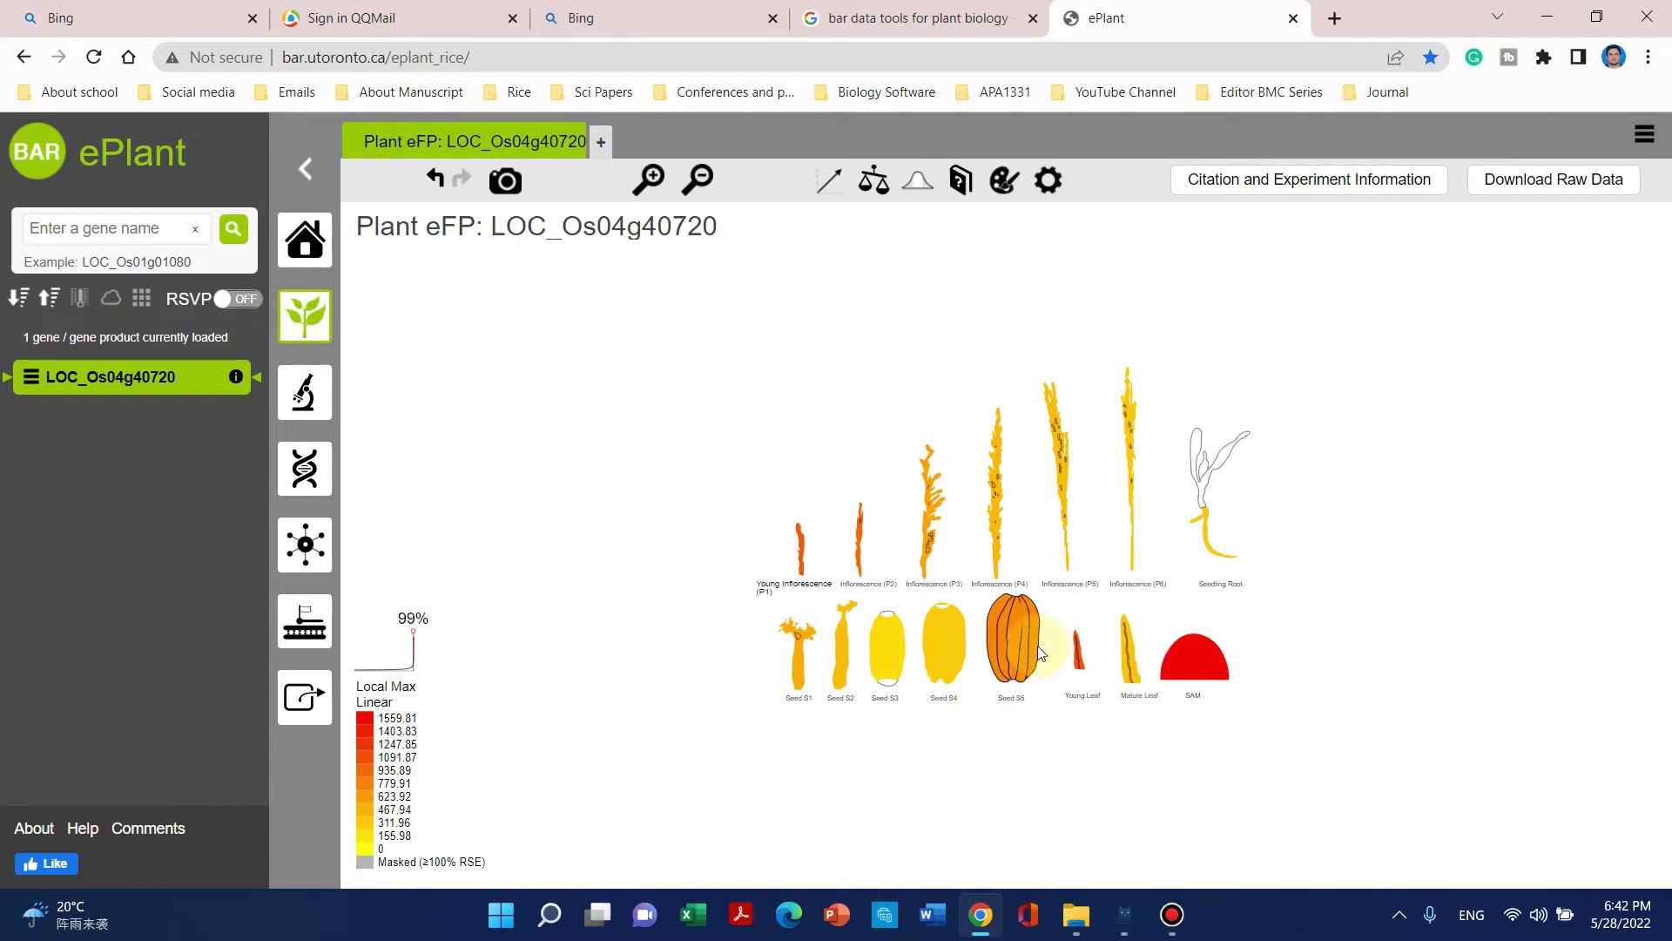
{"action": "mouse_move", "coordinate": [1025, 682]}
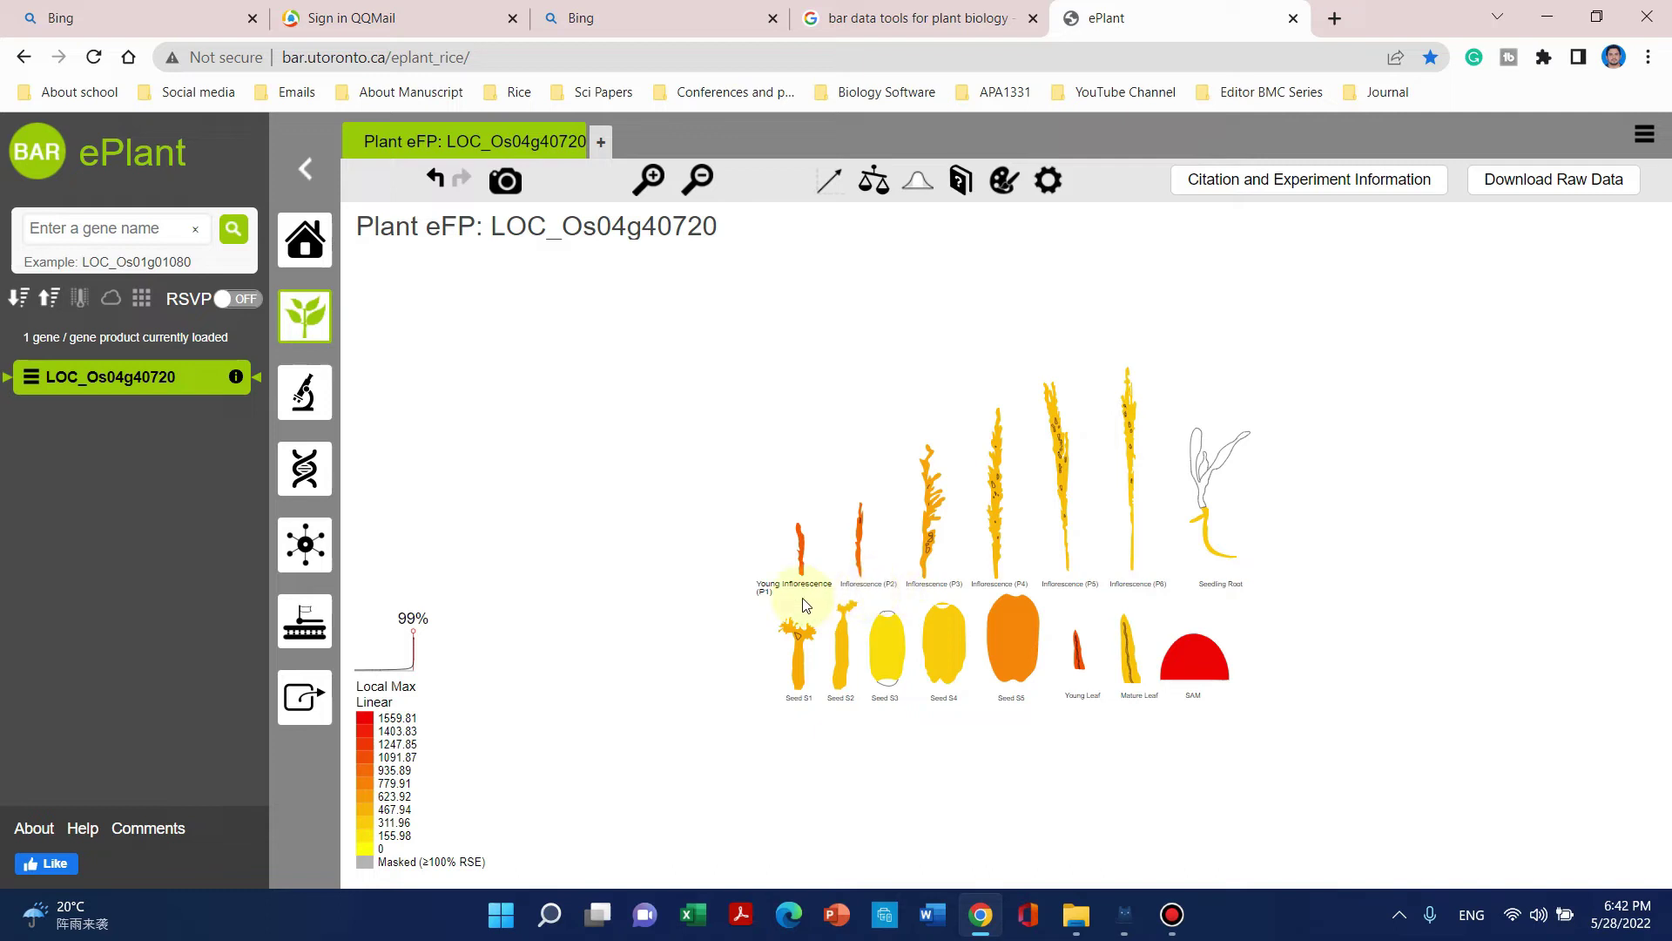
{"action": "mouse_move", "coordinate": [776, 529]}
Switch to the Tissue & Experiment eFP view and close its info popup to see the Anoxia comparison.
{"action": "left_click", "coordinate": [305, 400]}
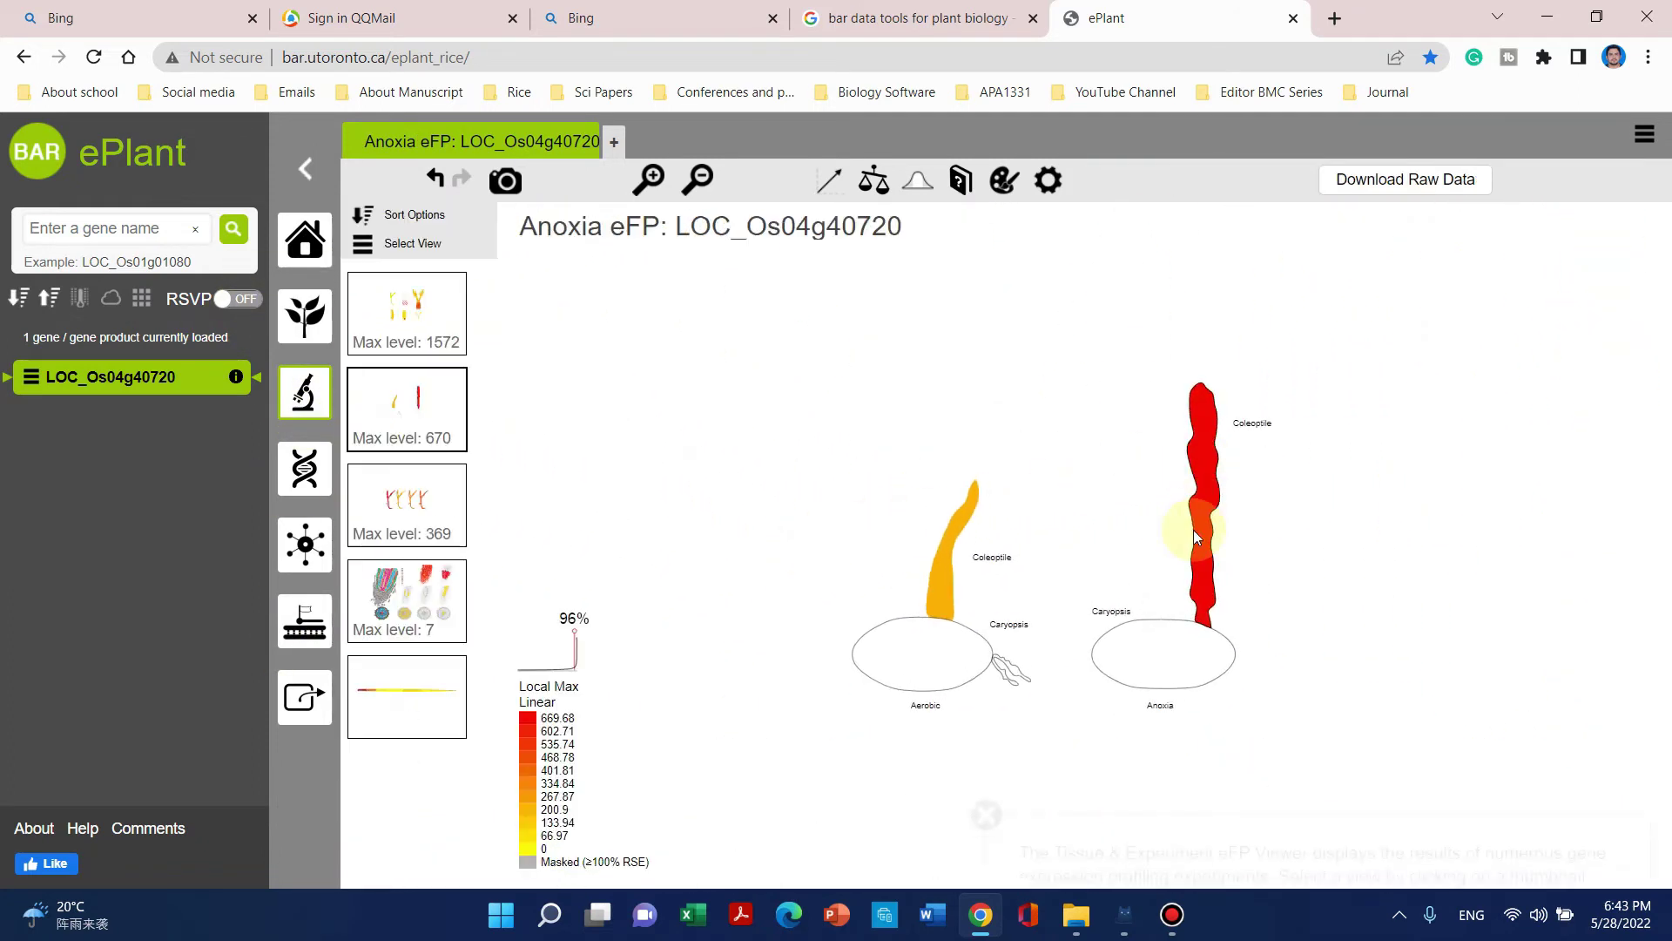
{"action": "left_click", "coordinate": [987, 698]}
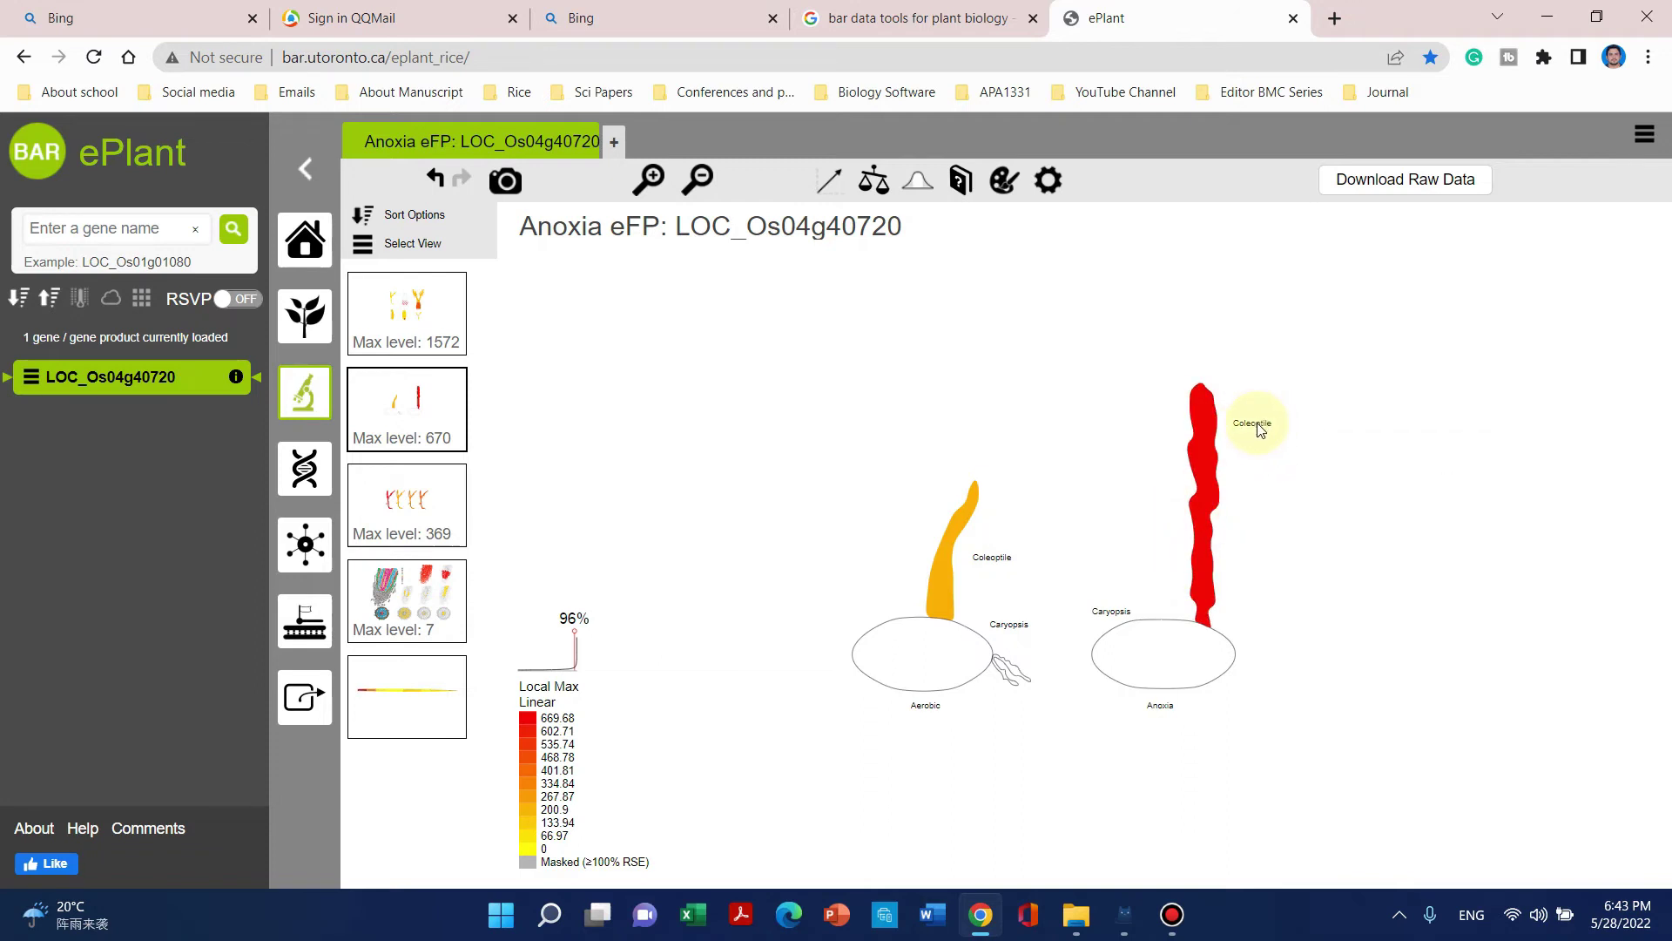
View LOC_Os04g40720 in the Chromosome Viewer, then the Interaction Viewer showing no interactions.
{"action": "left_click", "coordinate": [307, 466]}
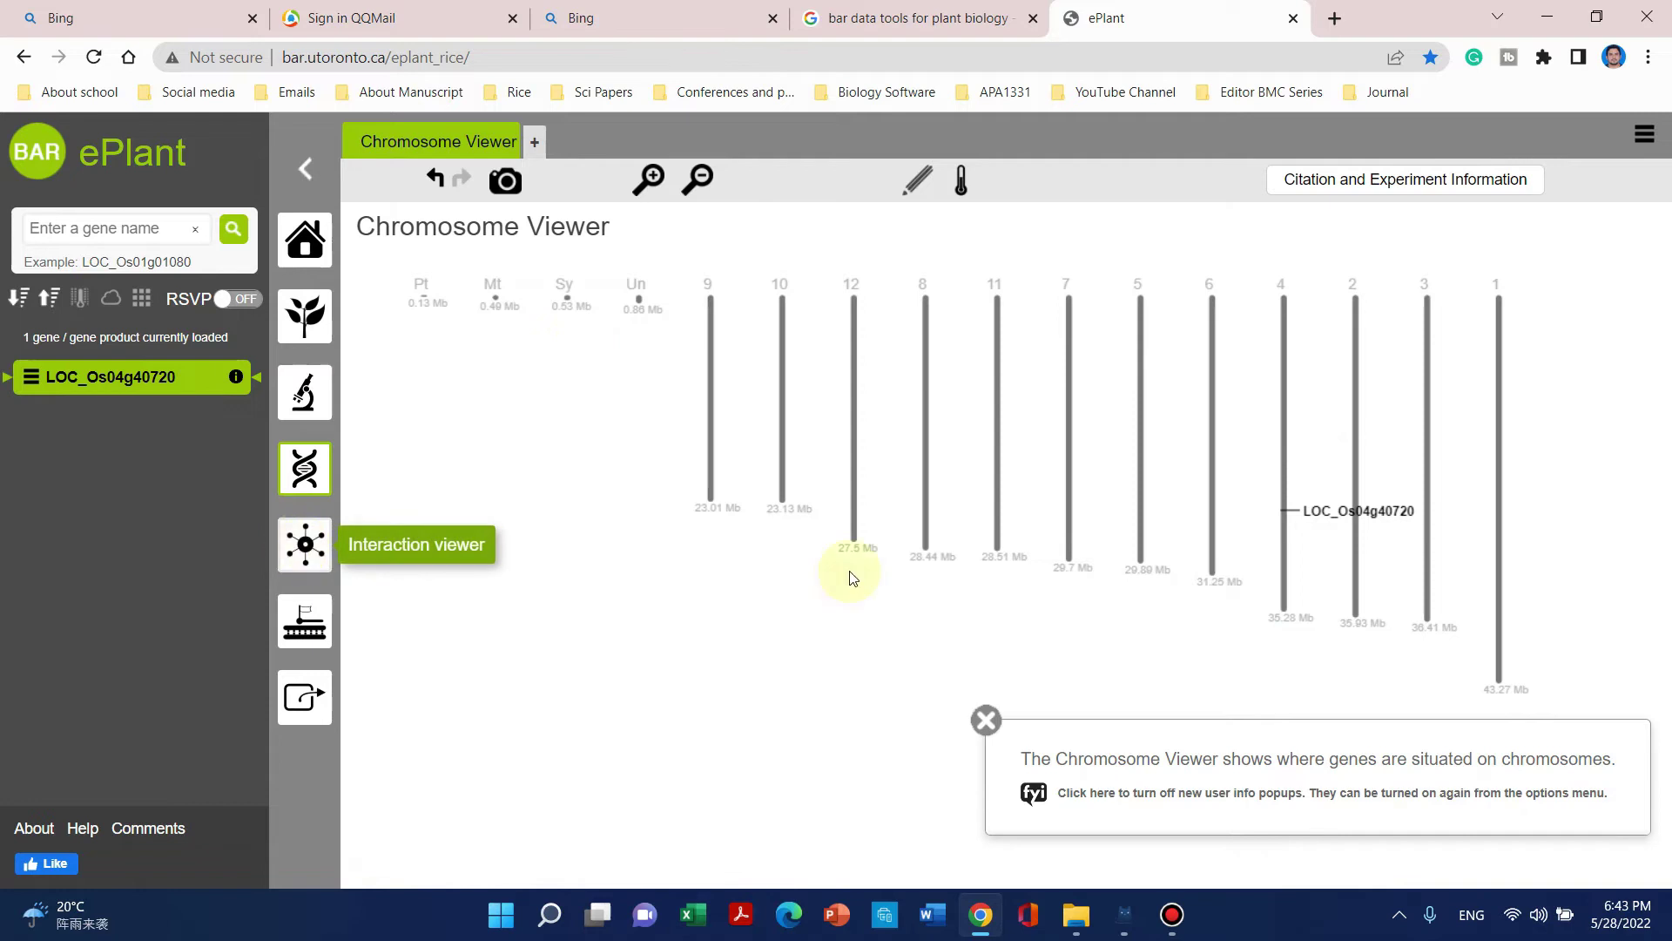
{"action": "left_click", "coordinate": [301, 558]}
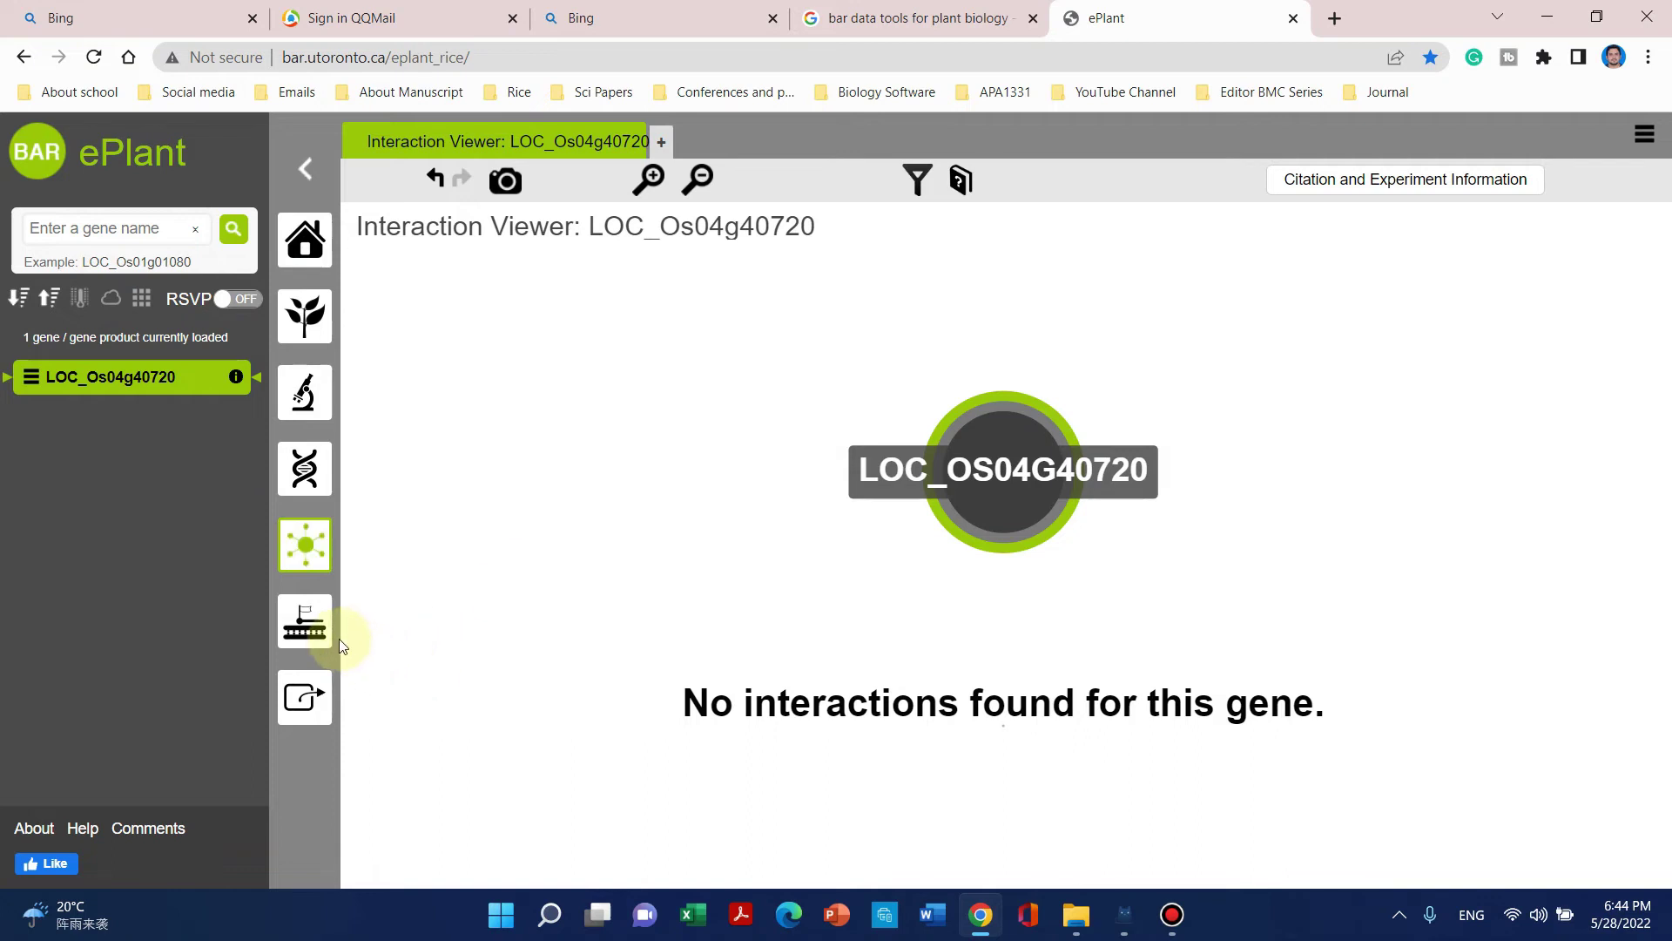
Browse the Sequence Viewer datasets and begin entering LOC_Os04g37960 as the next gene.
{"action": "left_click", "coordinate": [311, 624]}
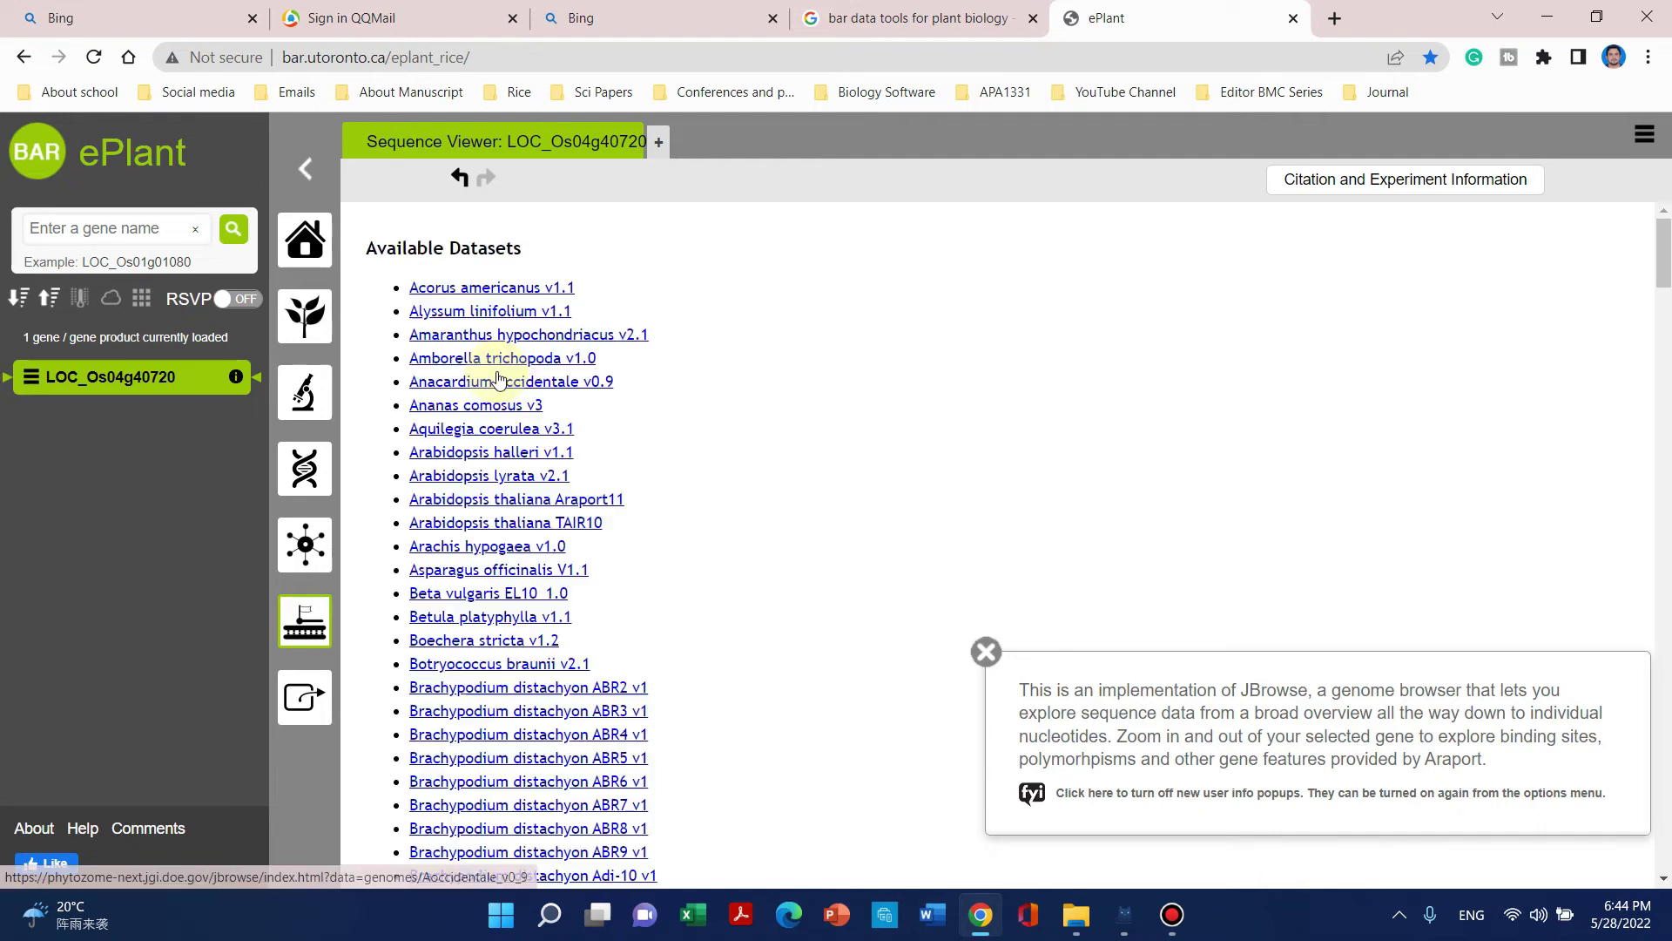
{"action": "scroll", "coordinate": [558, 421], "scroll_direction": "down", "scroll_amount": 15}
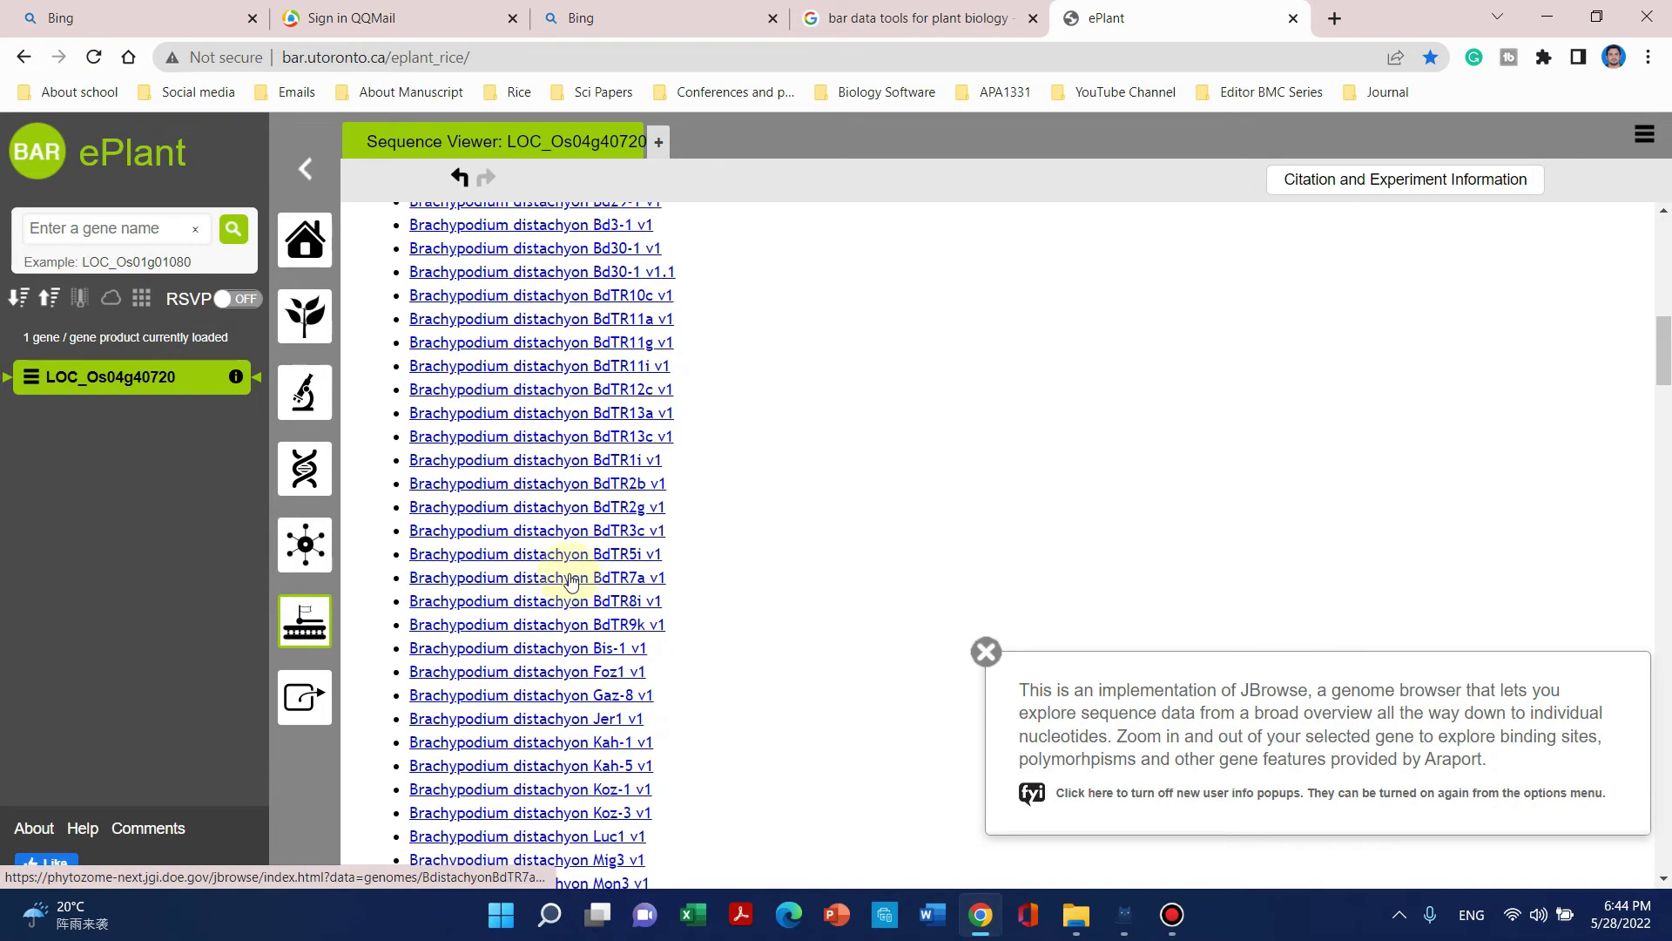
{"action": "scroll", "coordinate": [571, 582], "scroll_direction": "down", "scroll_amount": 1}
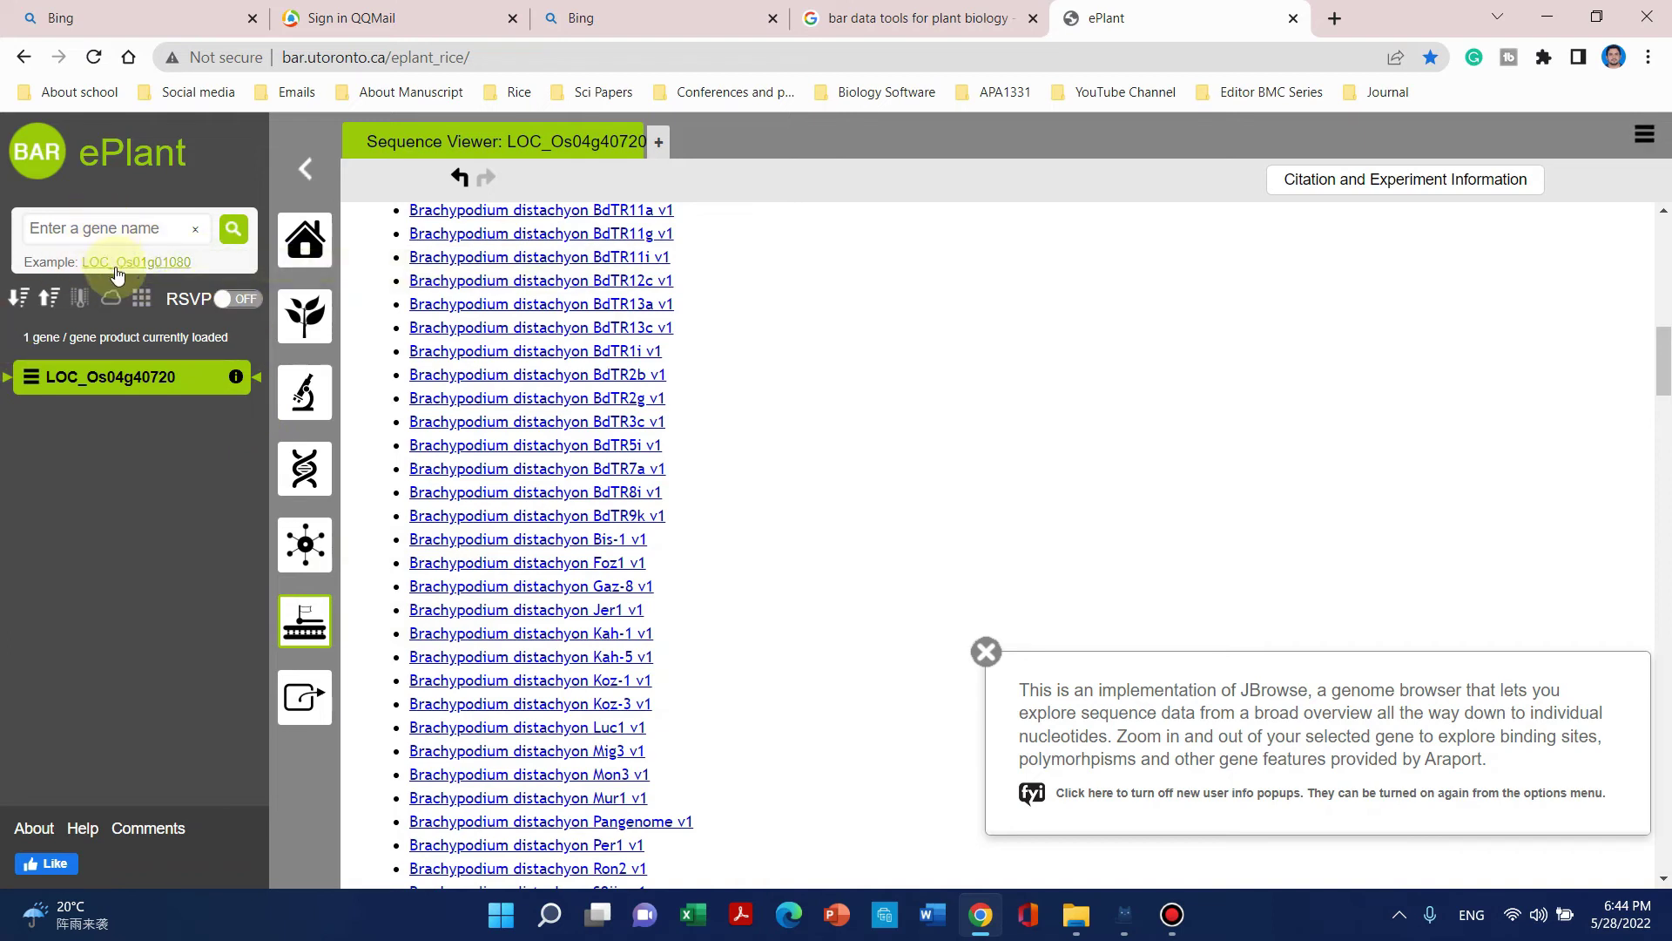
{"action": "left_click", "coordinate": [130, 227]}
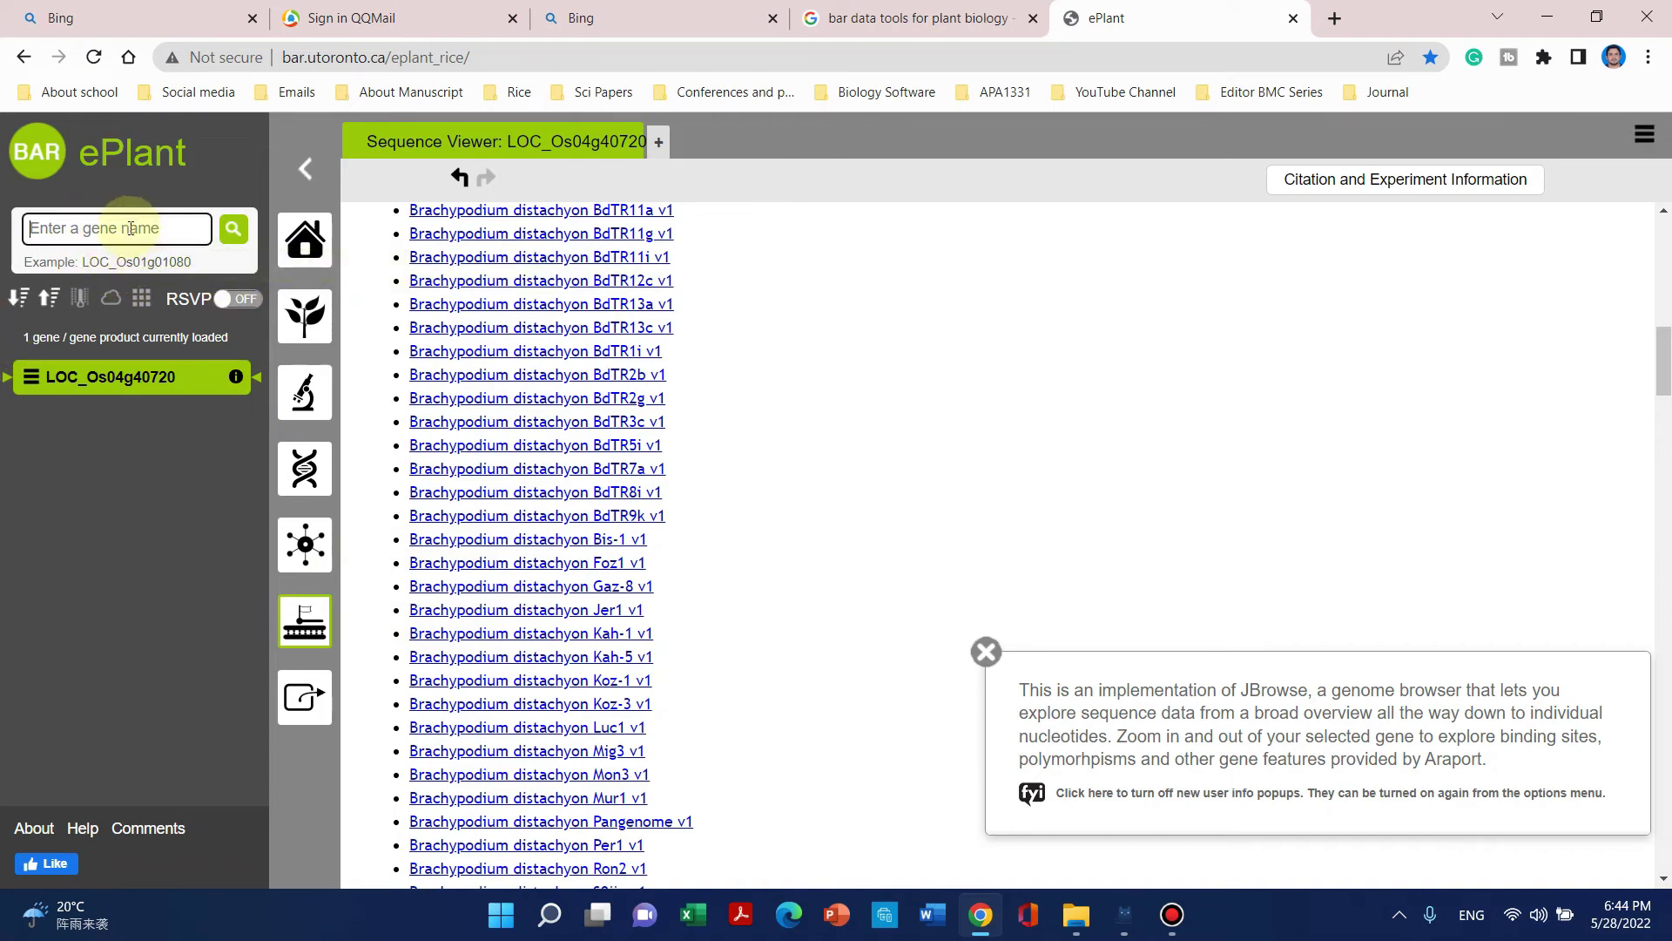
{"action": "type", "text": "LOC_Os04g37960"}
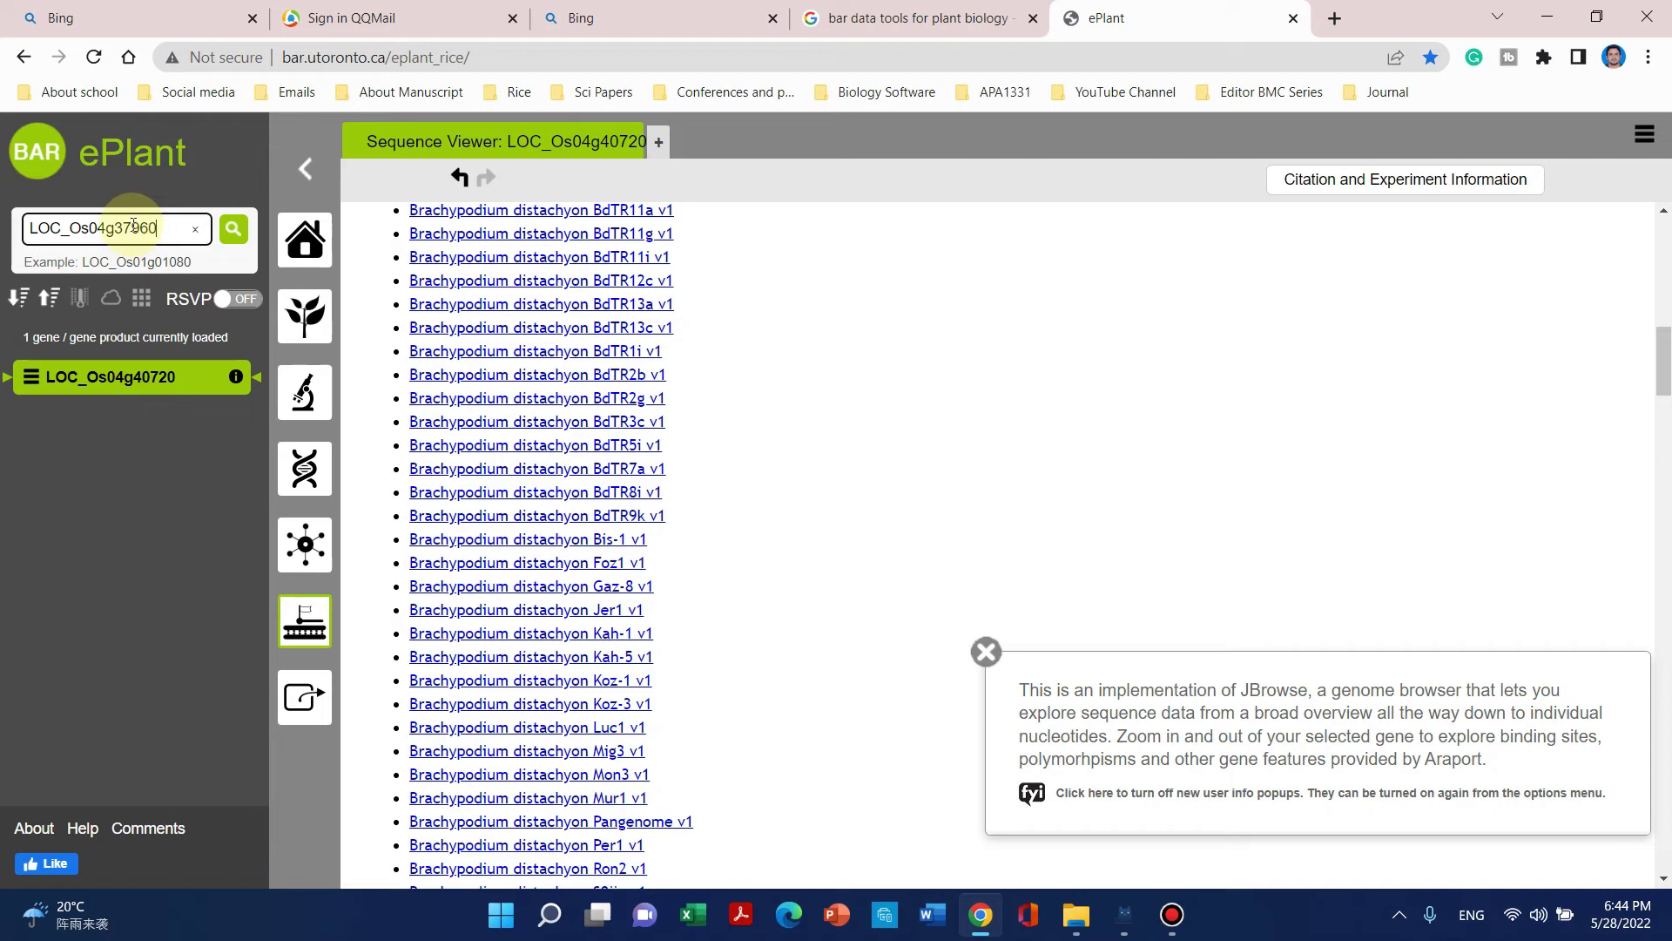
Load LOC_Os04g37960, then display the Plant eFP maps for LOC_Os04g37960 and LOC_Os01g01080.
{"action": "left_click", "coordinate": [230, 230]}
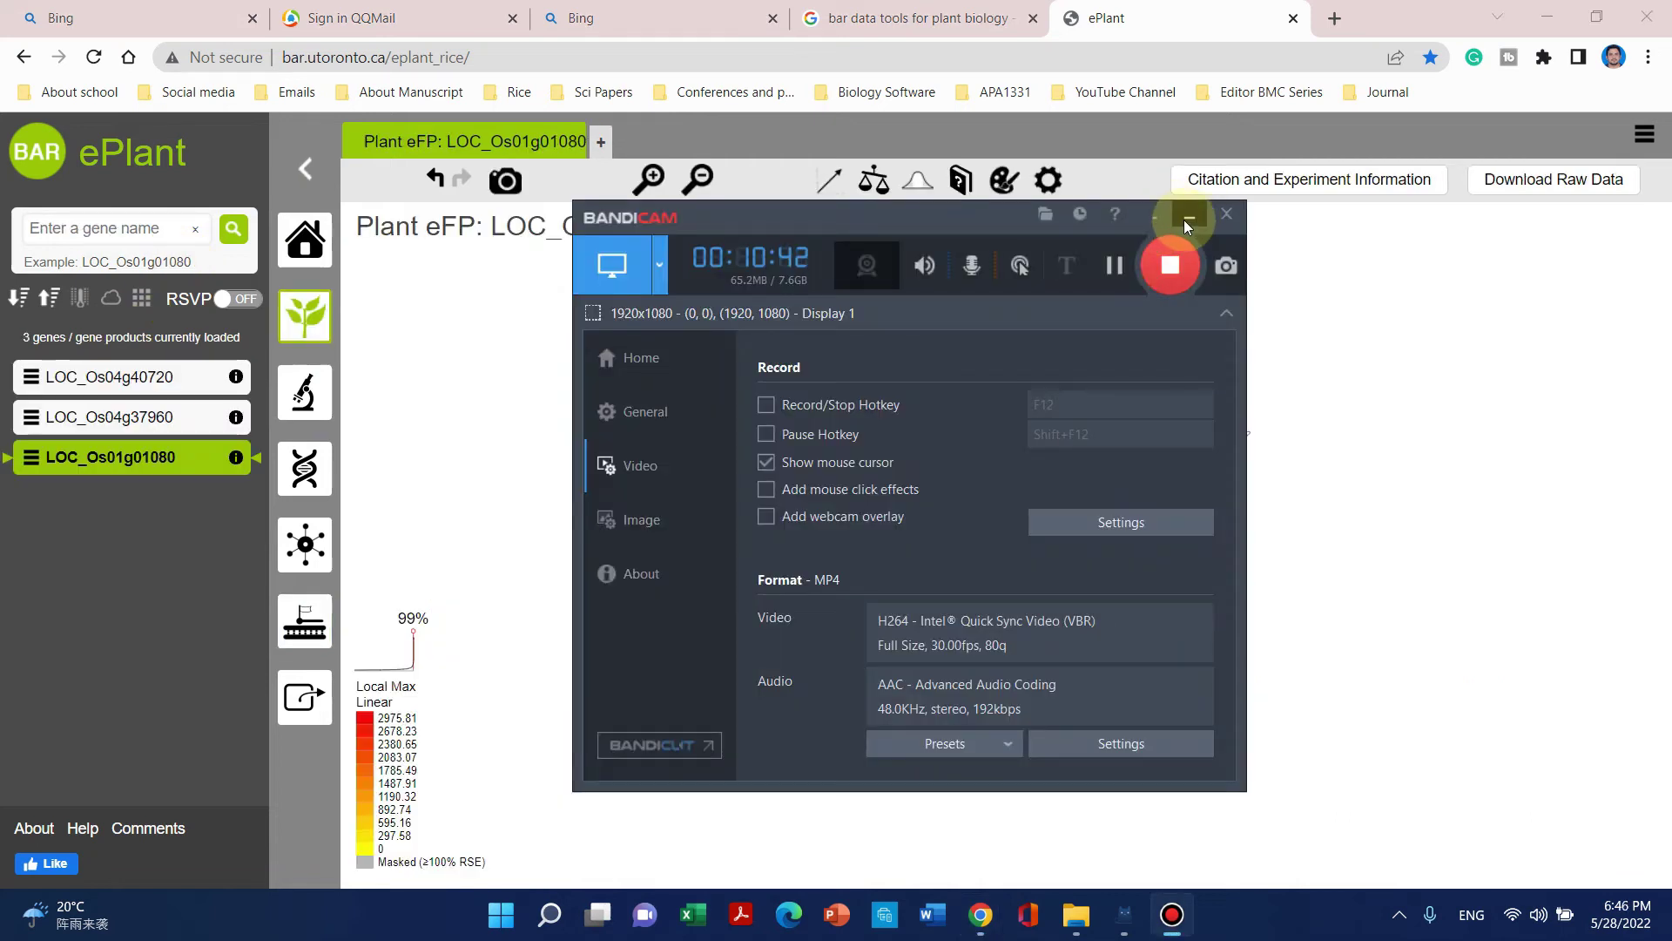
{"action": "left_click", "coordinate": [1184, 219]}
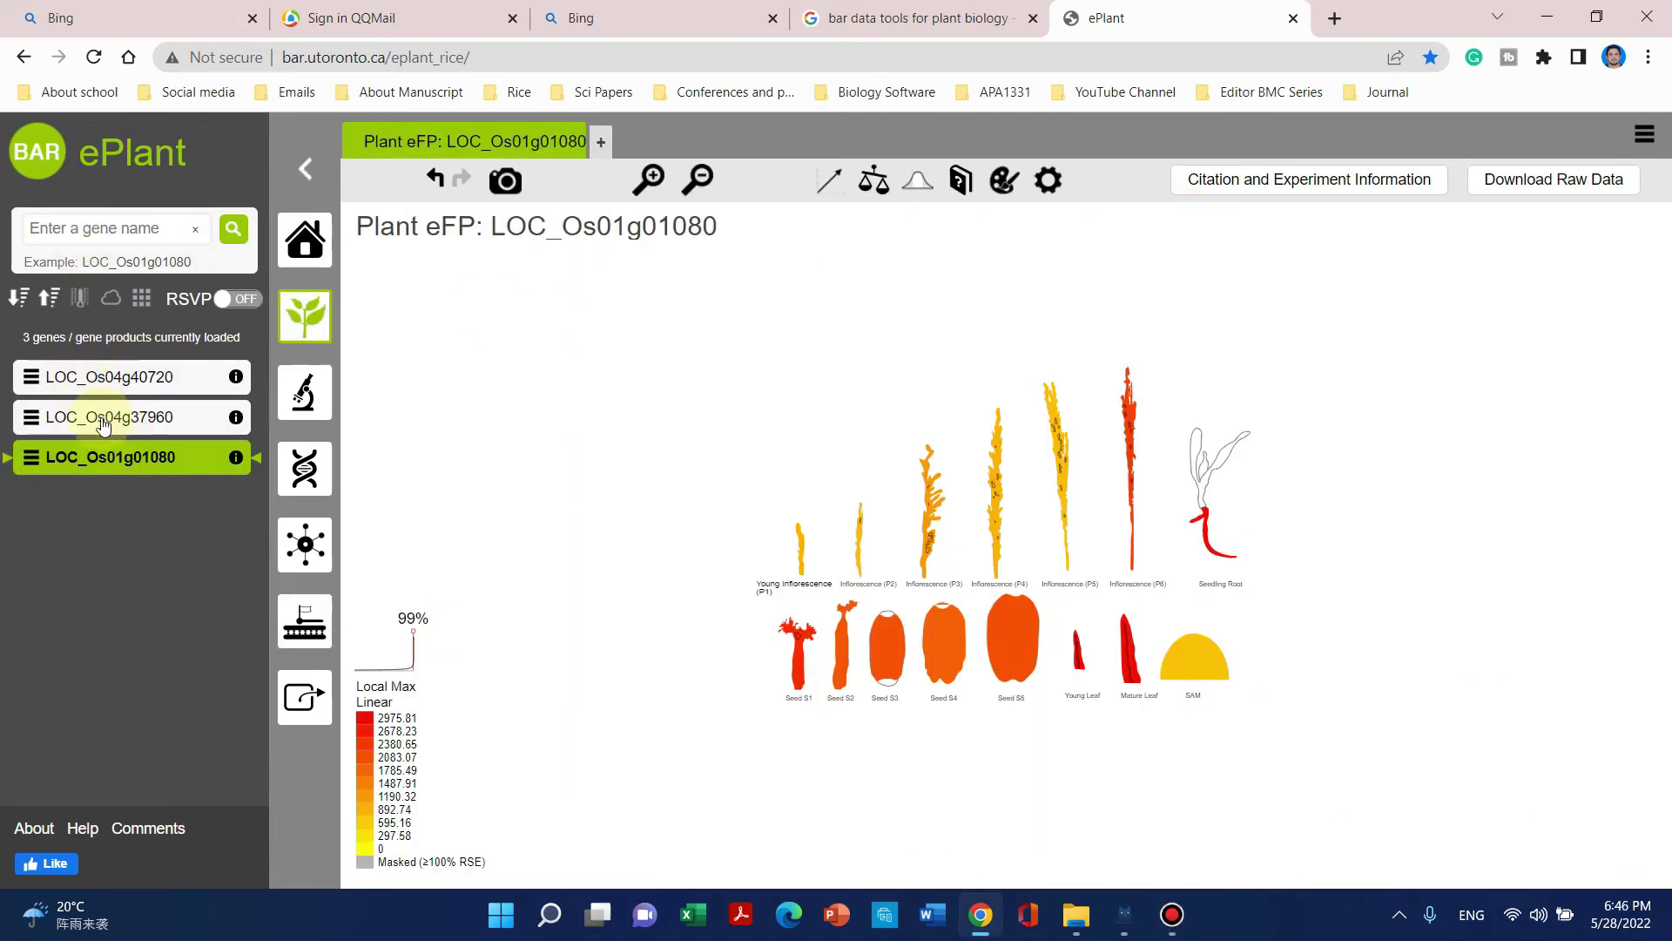
{"action": "left_click", "coordinate": [103, 421]}
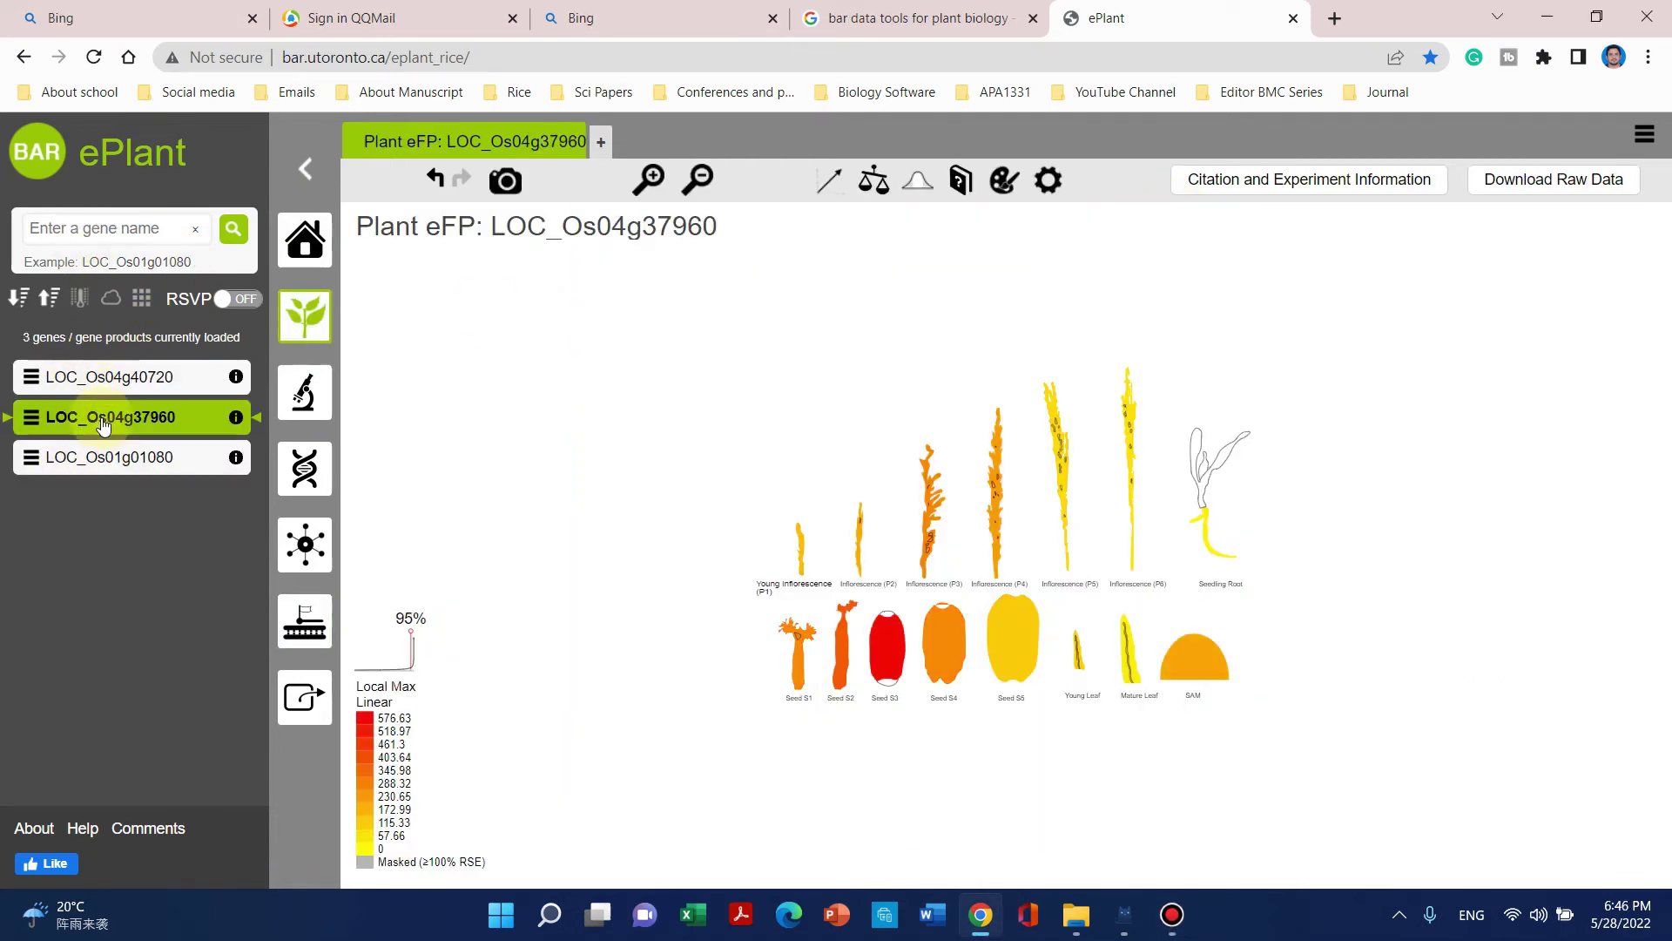
{"action": "left_click", "coordinate": [119, 463]}
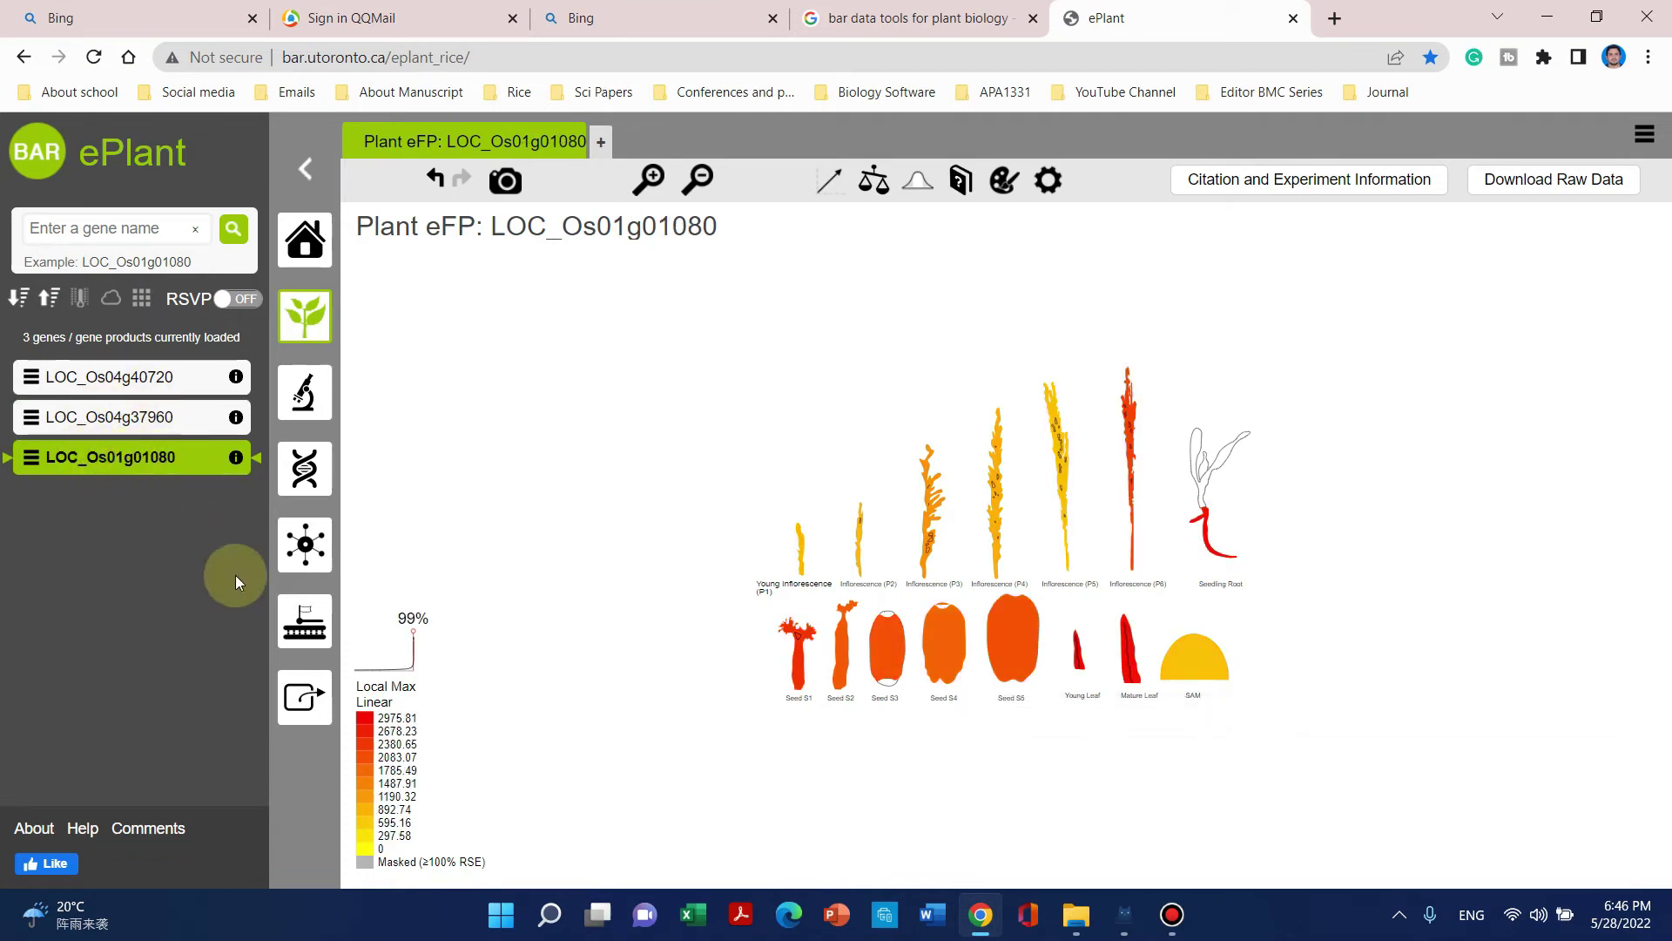
Show LOC_Os01g01080's interaction network, drag its query node left, and close the info popup.
{"action": "left_click", "coordinate": [313, 544]}
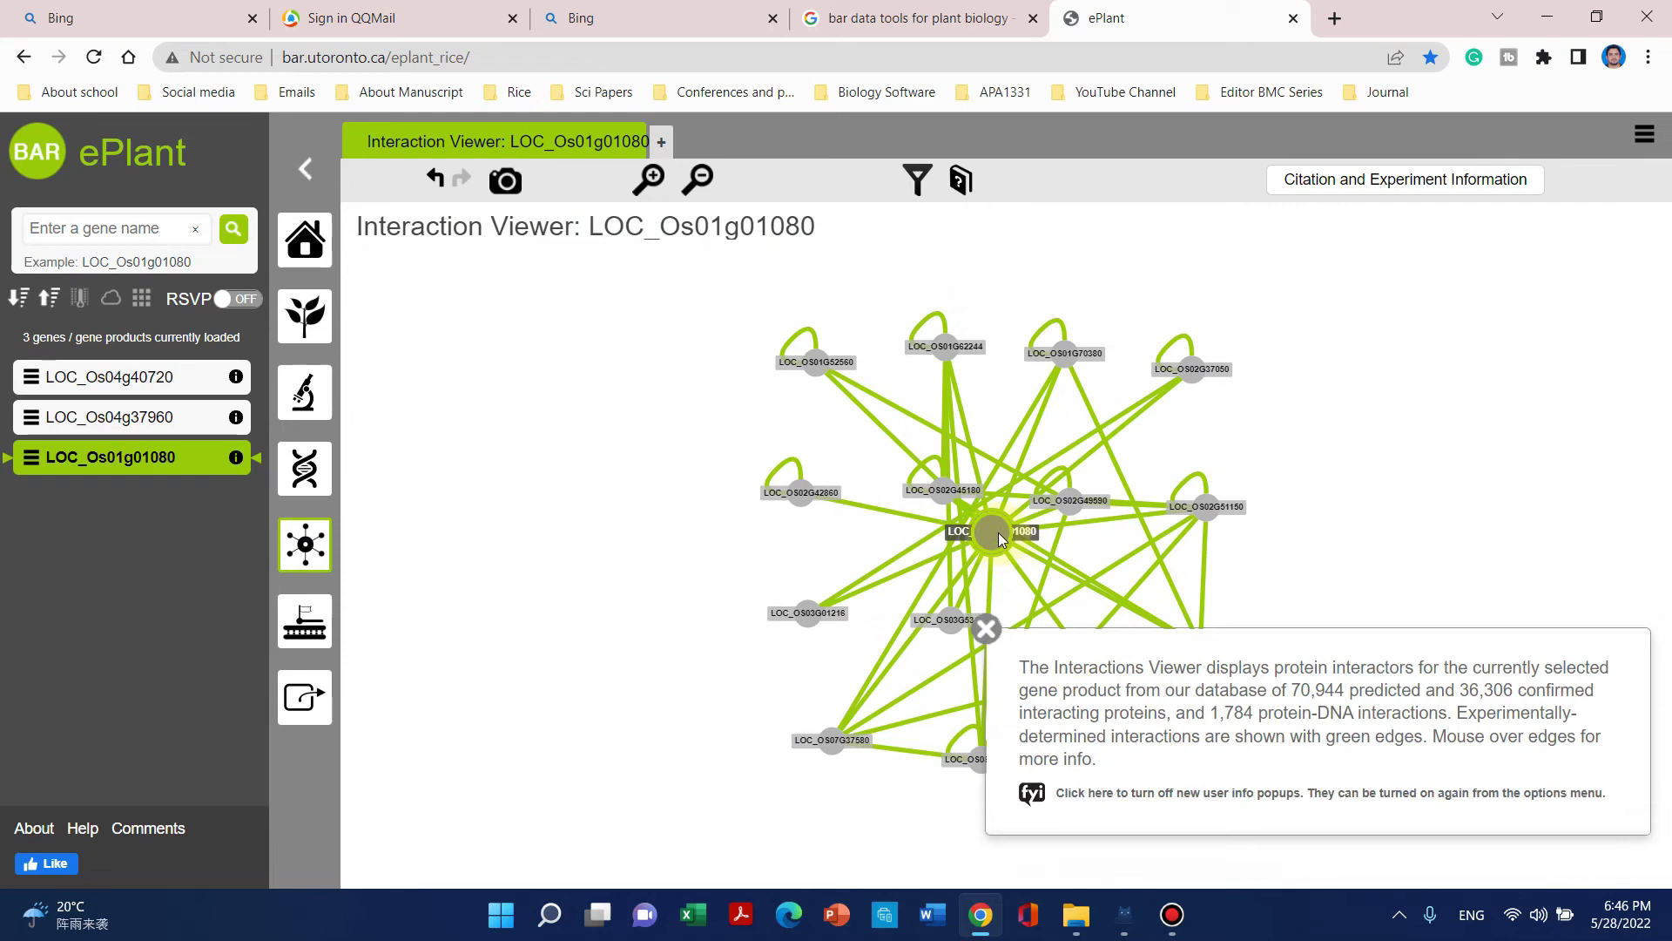
{"action": "left_click_drag", "start_coordinate": [998, 532], "coordinate": [563, 450]}
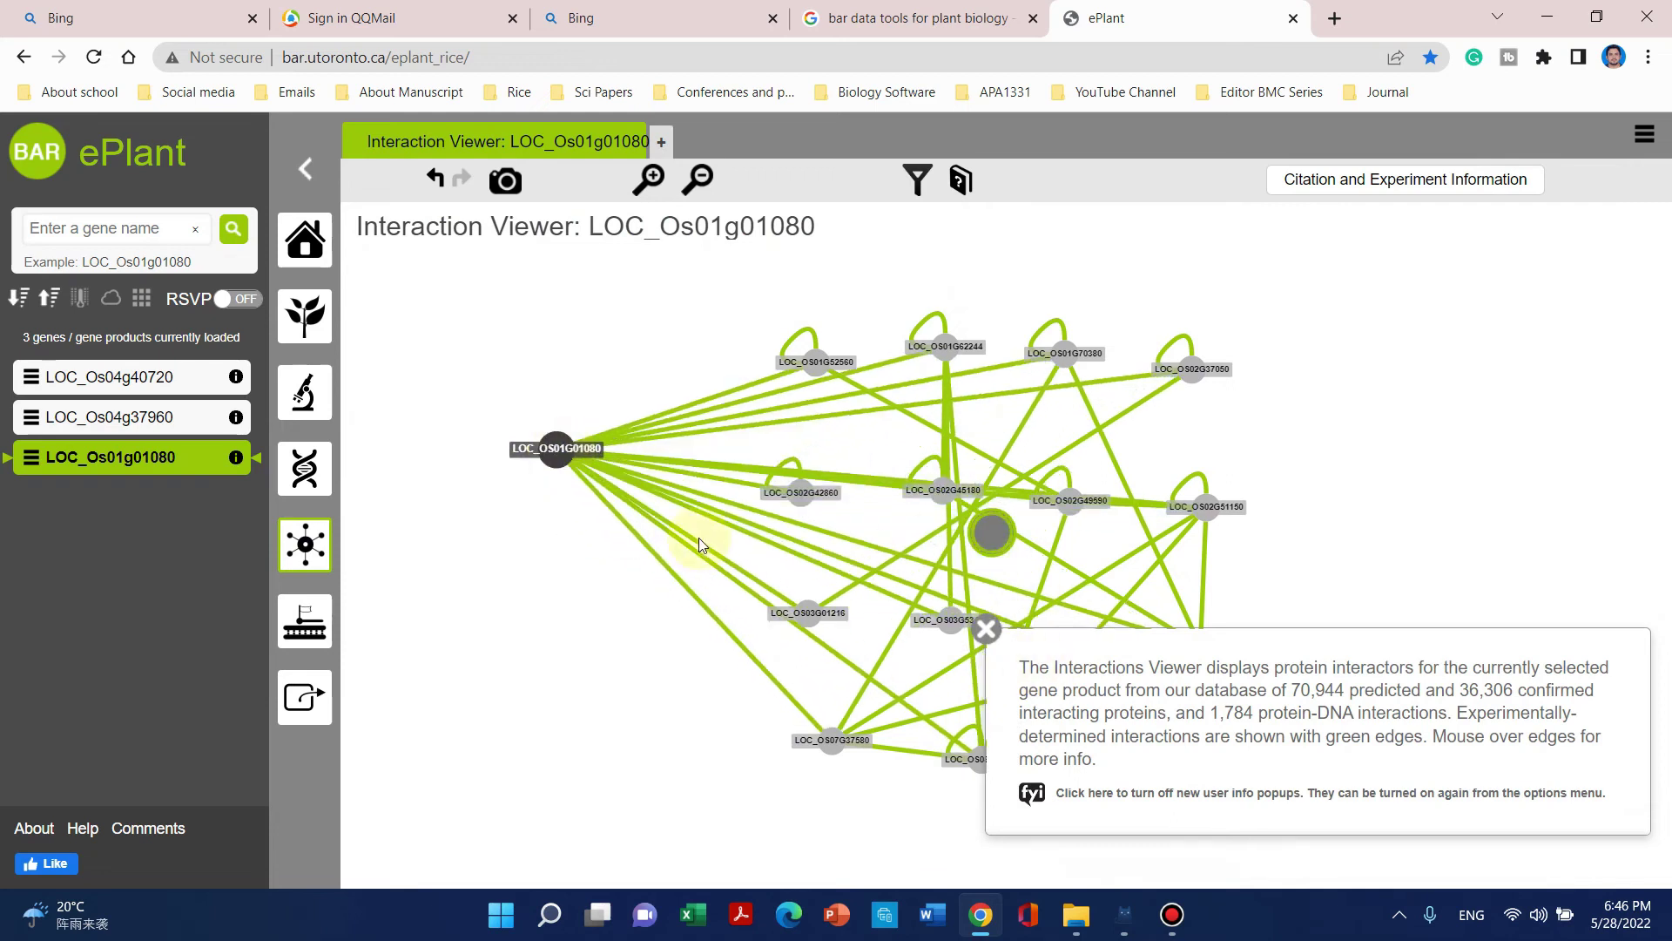
{"action": "left_click", "coordinate": [993, 643]}
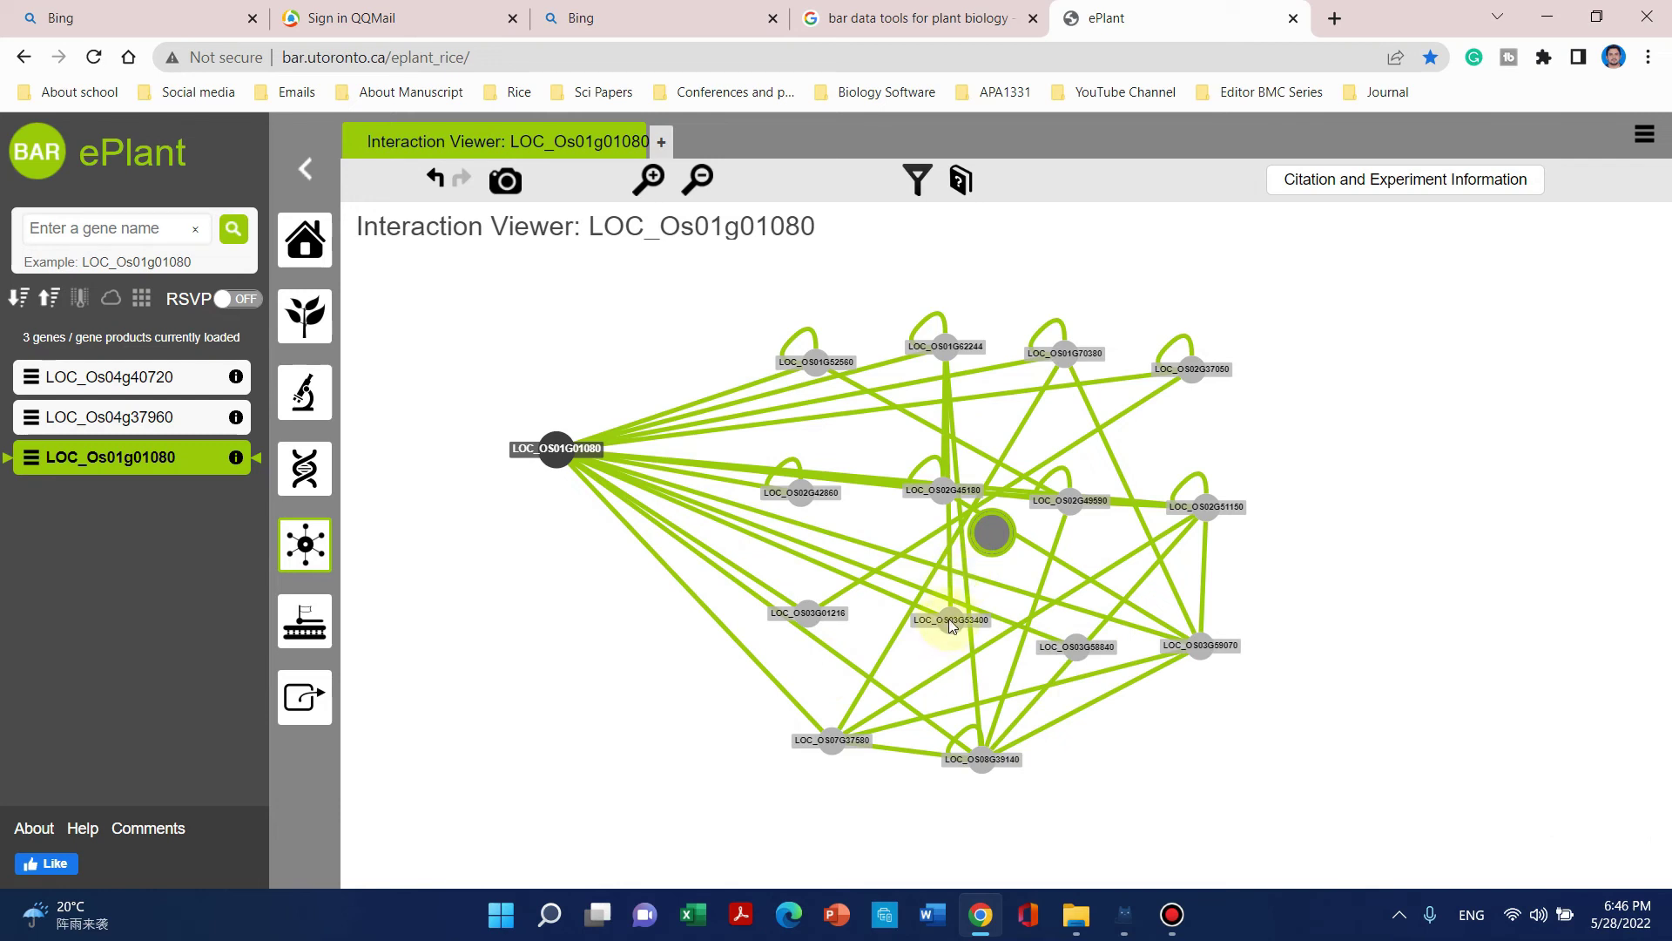
{"action": "mouse_move", "coordinate": [995, 530]}
Return to the Welcome Screen, dismiss the new-user tip, and advance to the viewer-list slide.
{"action": "left_click", "coordinate": [308, 252]}
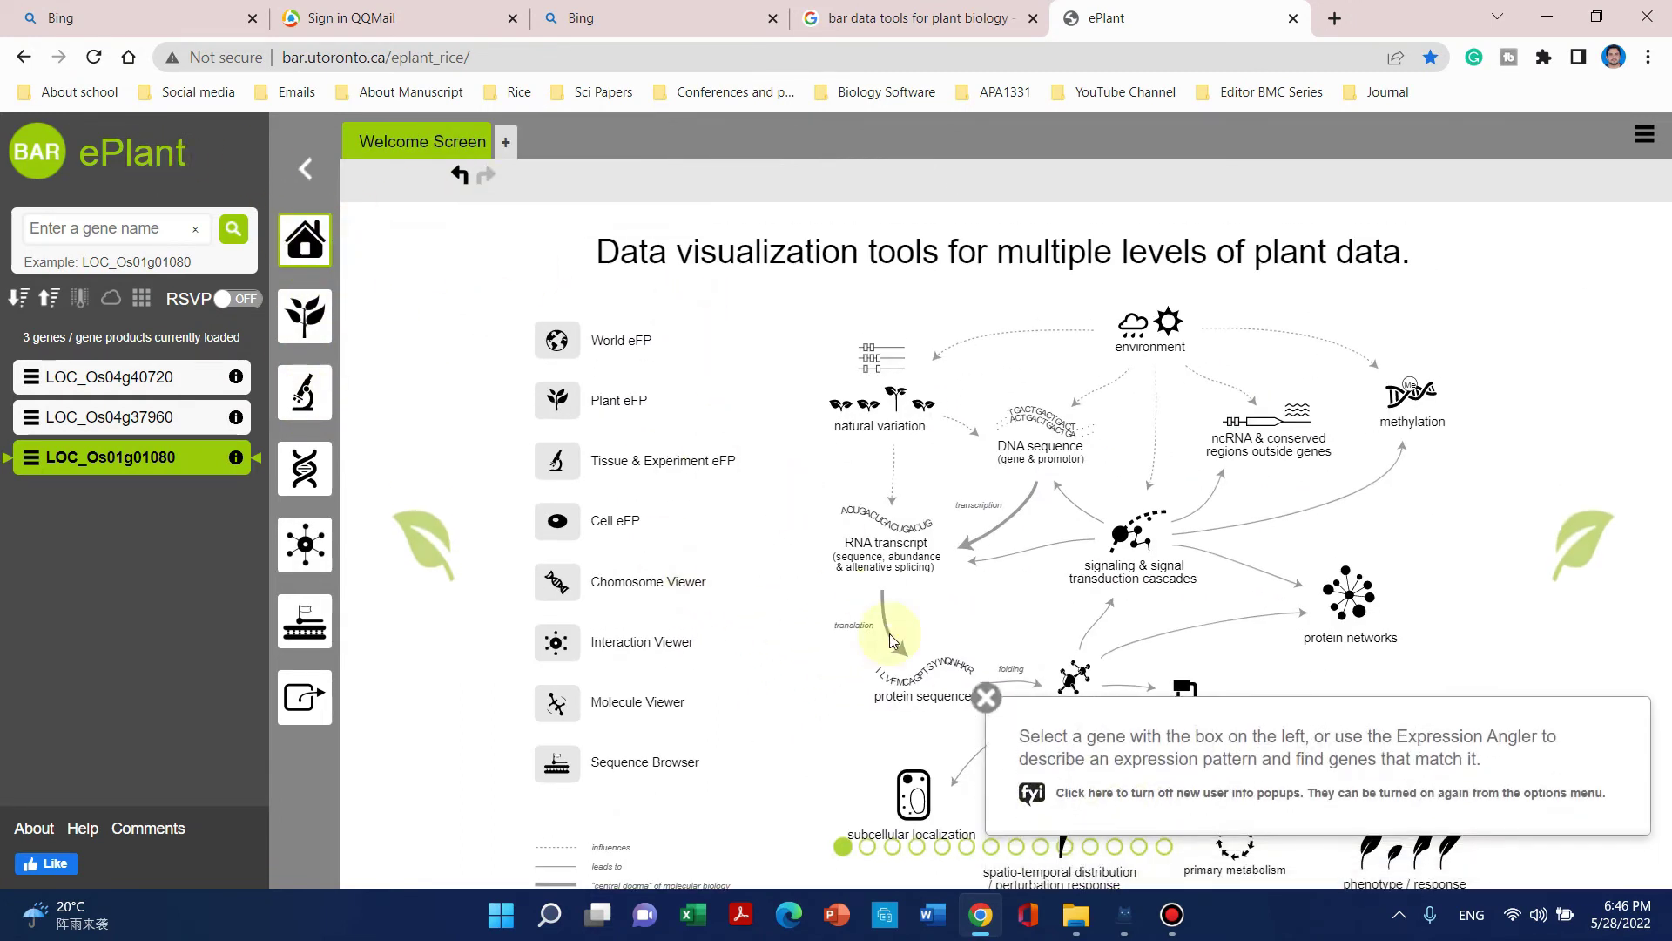
{"action": "left_click", "coordinate": [986, 697]}
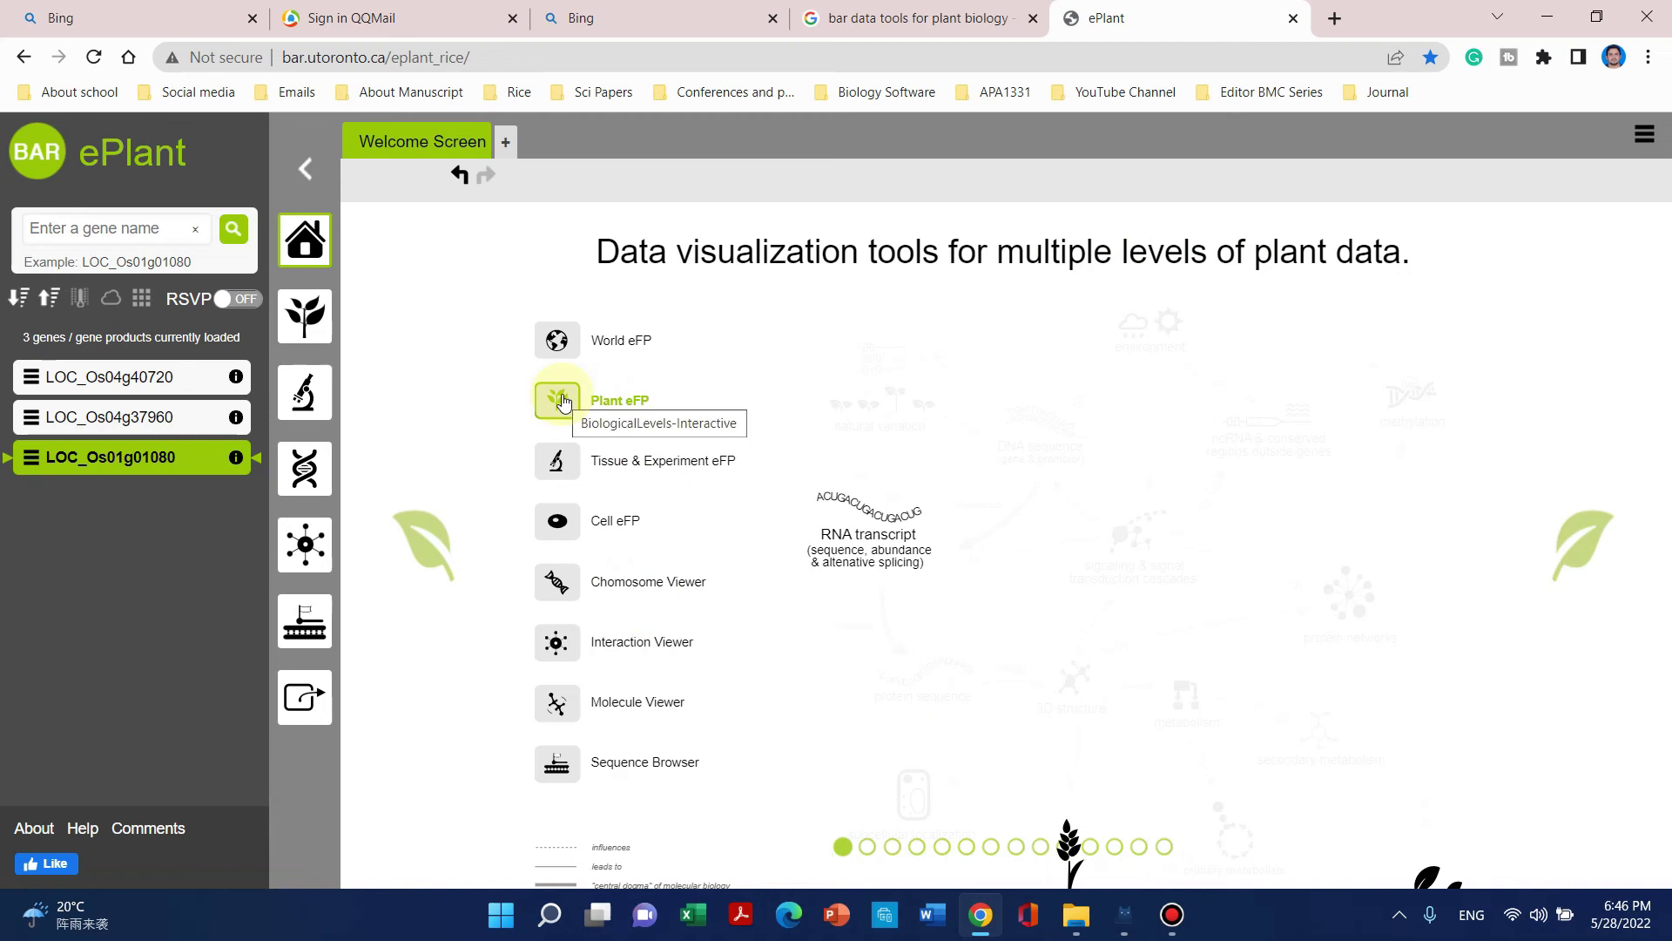
{"action": "mouse_move", "coordinate": [567, 468]}
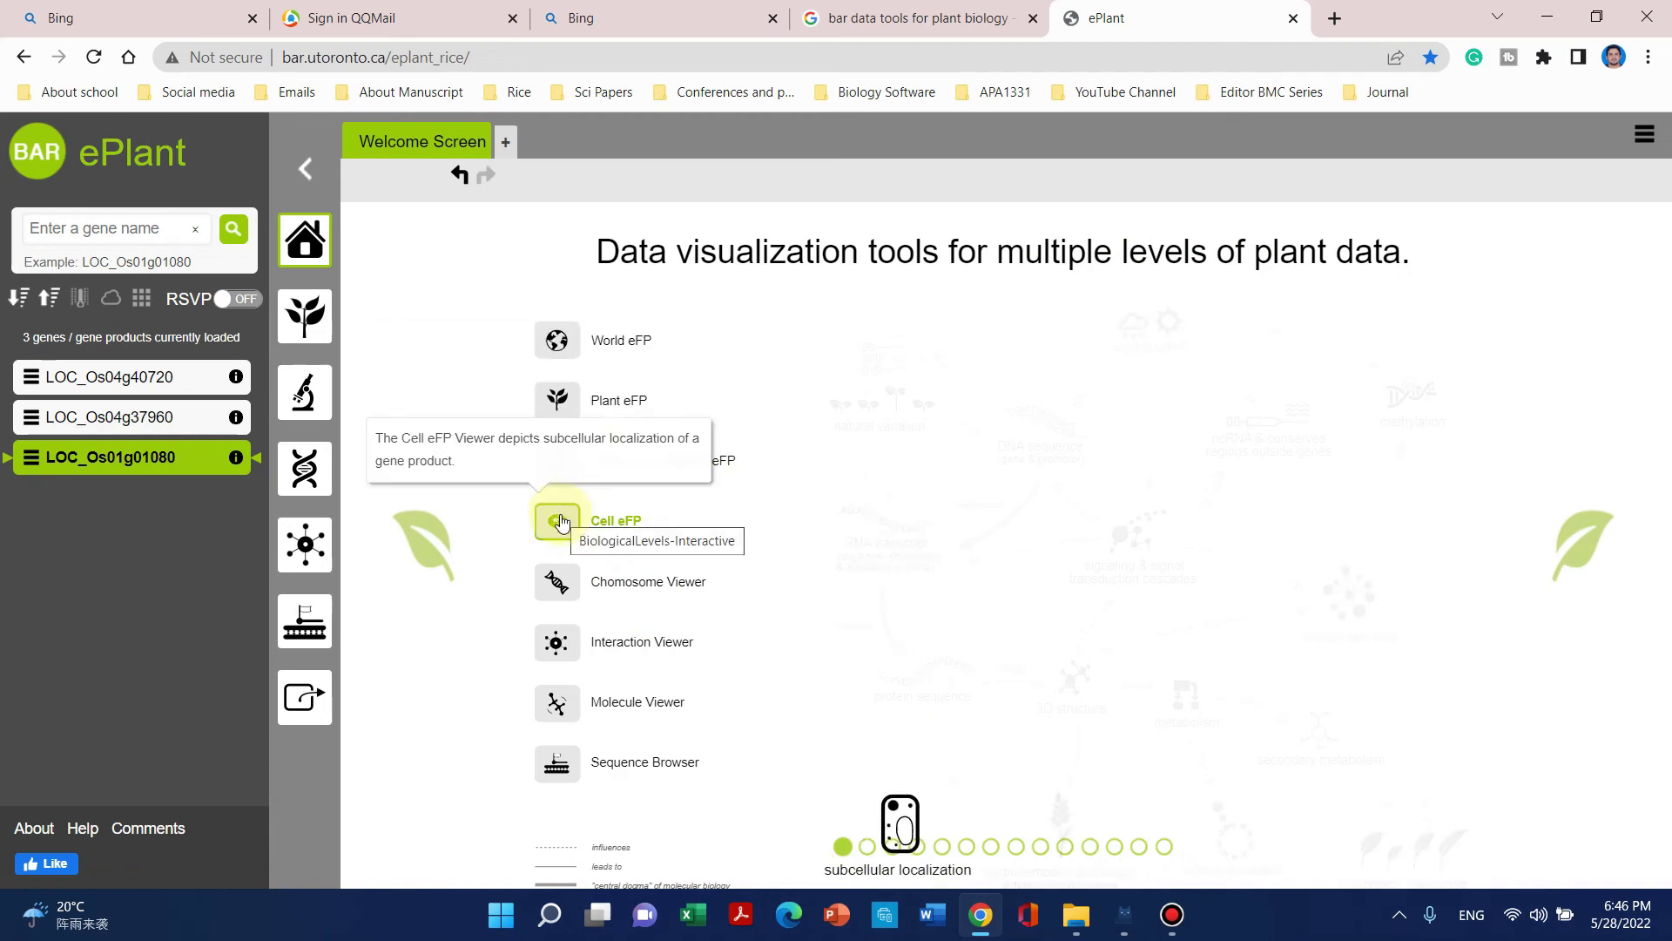
{"action": "mouse_move", "coordinate": [554, 589]}
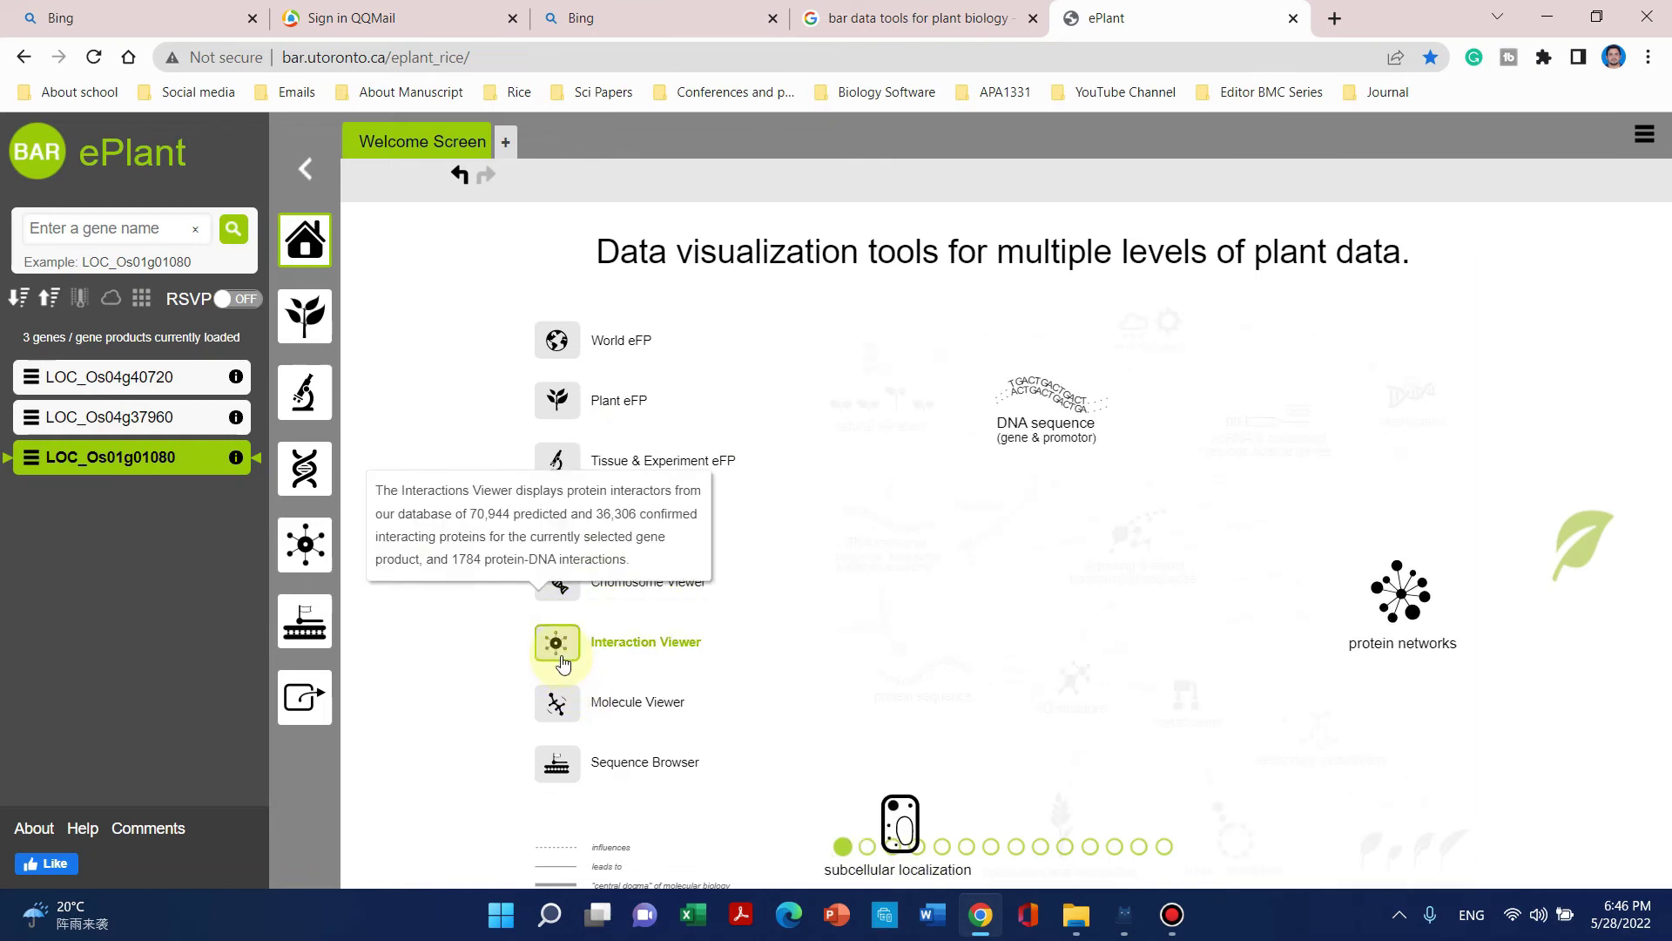
{"action": "mouse_move", "coordinate": [562, 707]}
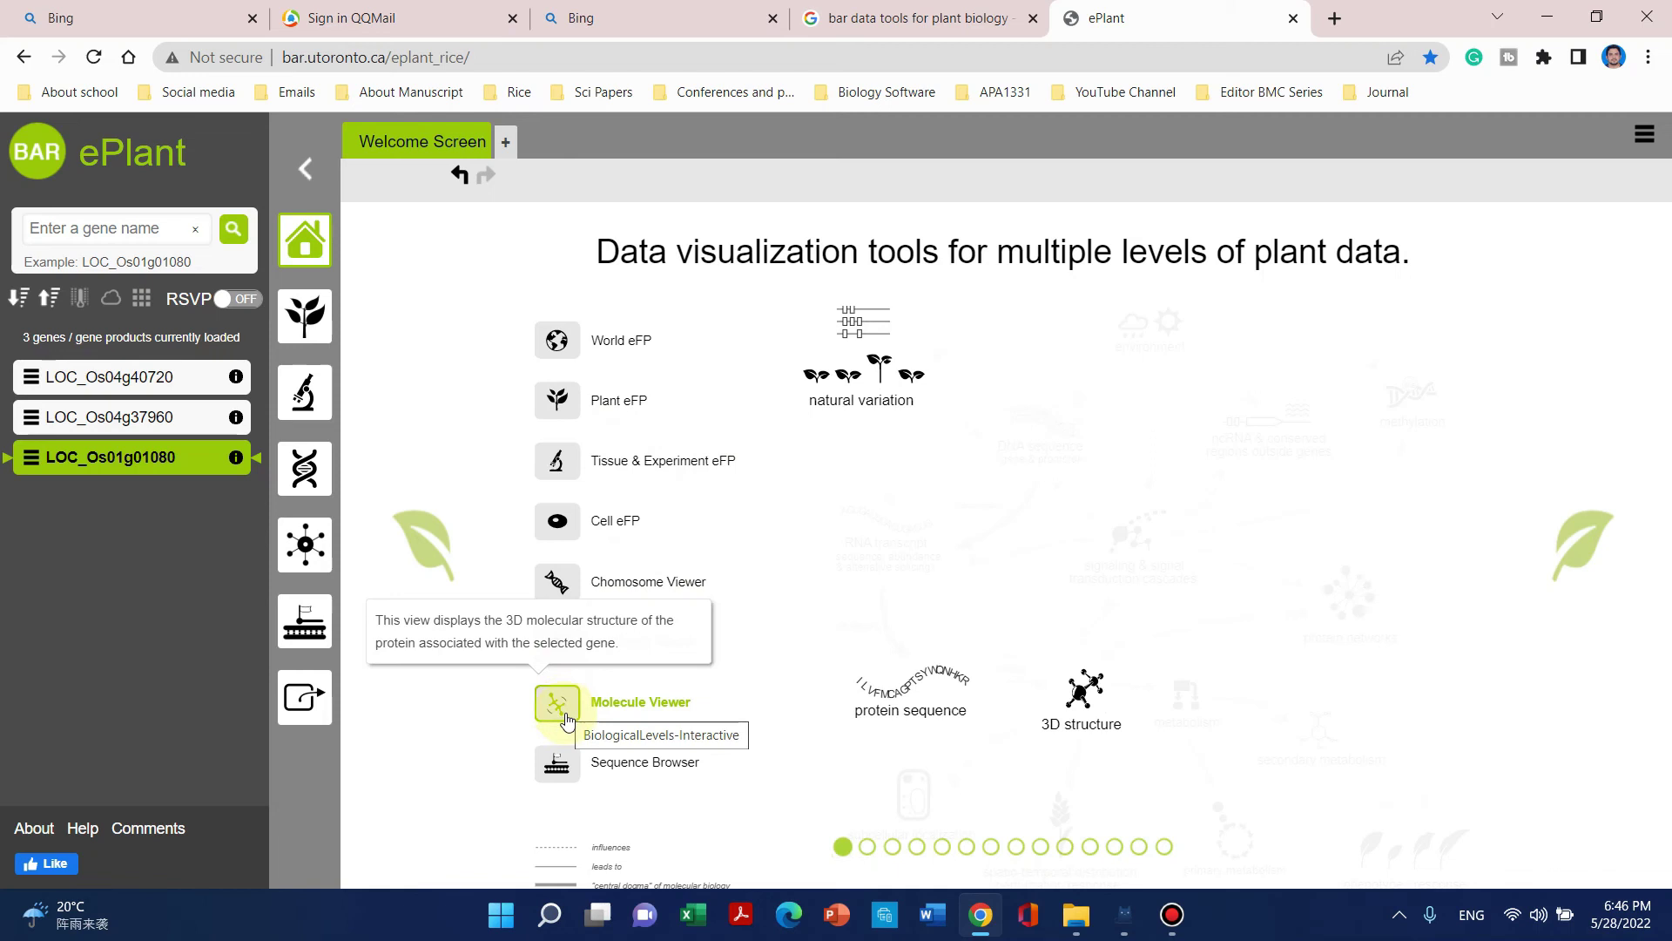
{"action": "left_click", "coordinate": [1568, 567]}
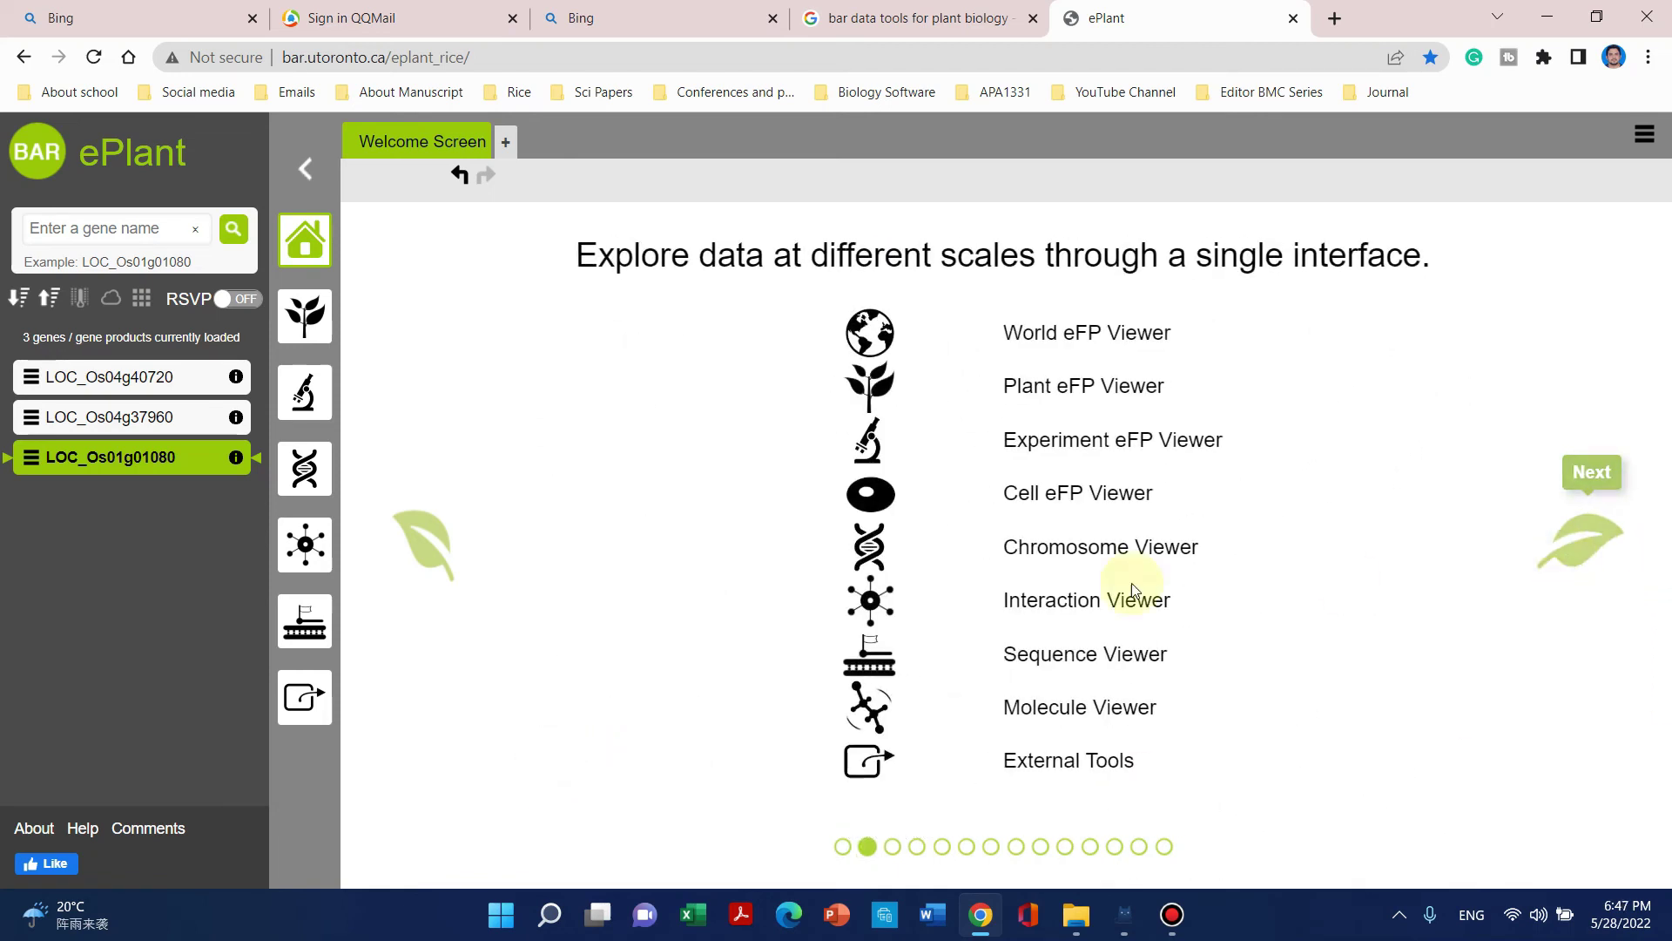
Page past the EIF2, SIN1, ABI3, UBQ4, CESA10, UBI6 and AT4G17410 slides to Expression Angler.
{"action": "left_click", "coordinate": [1547, 564]}
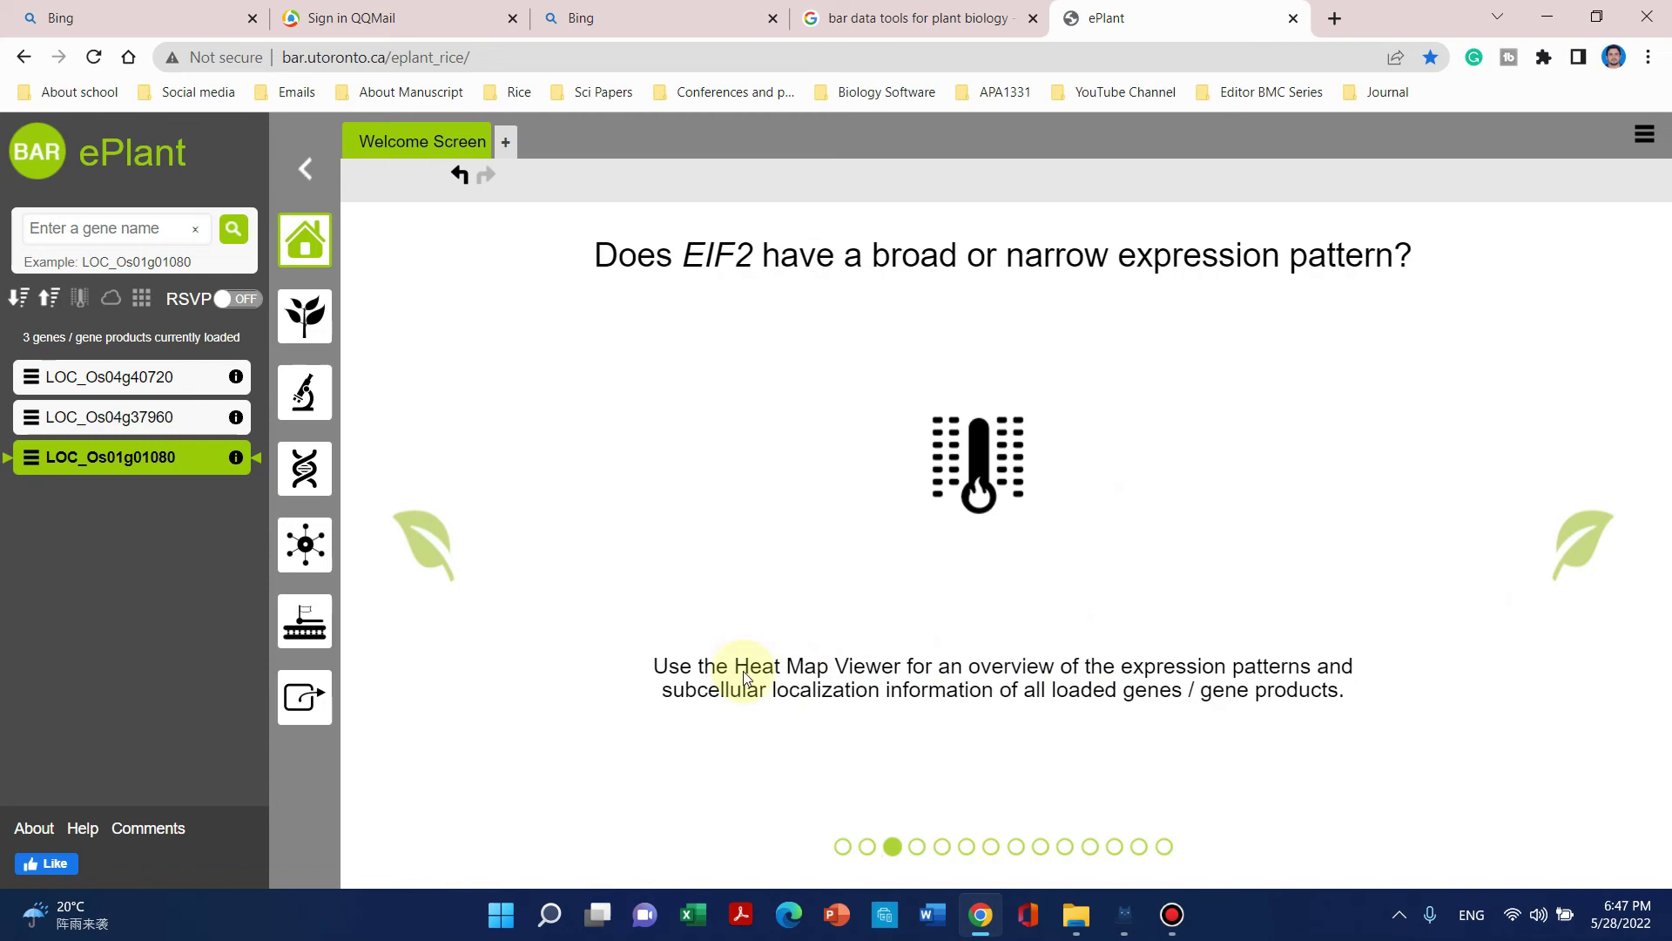
{"action": "left_click", "coordinate": [1584, 549]}
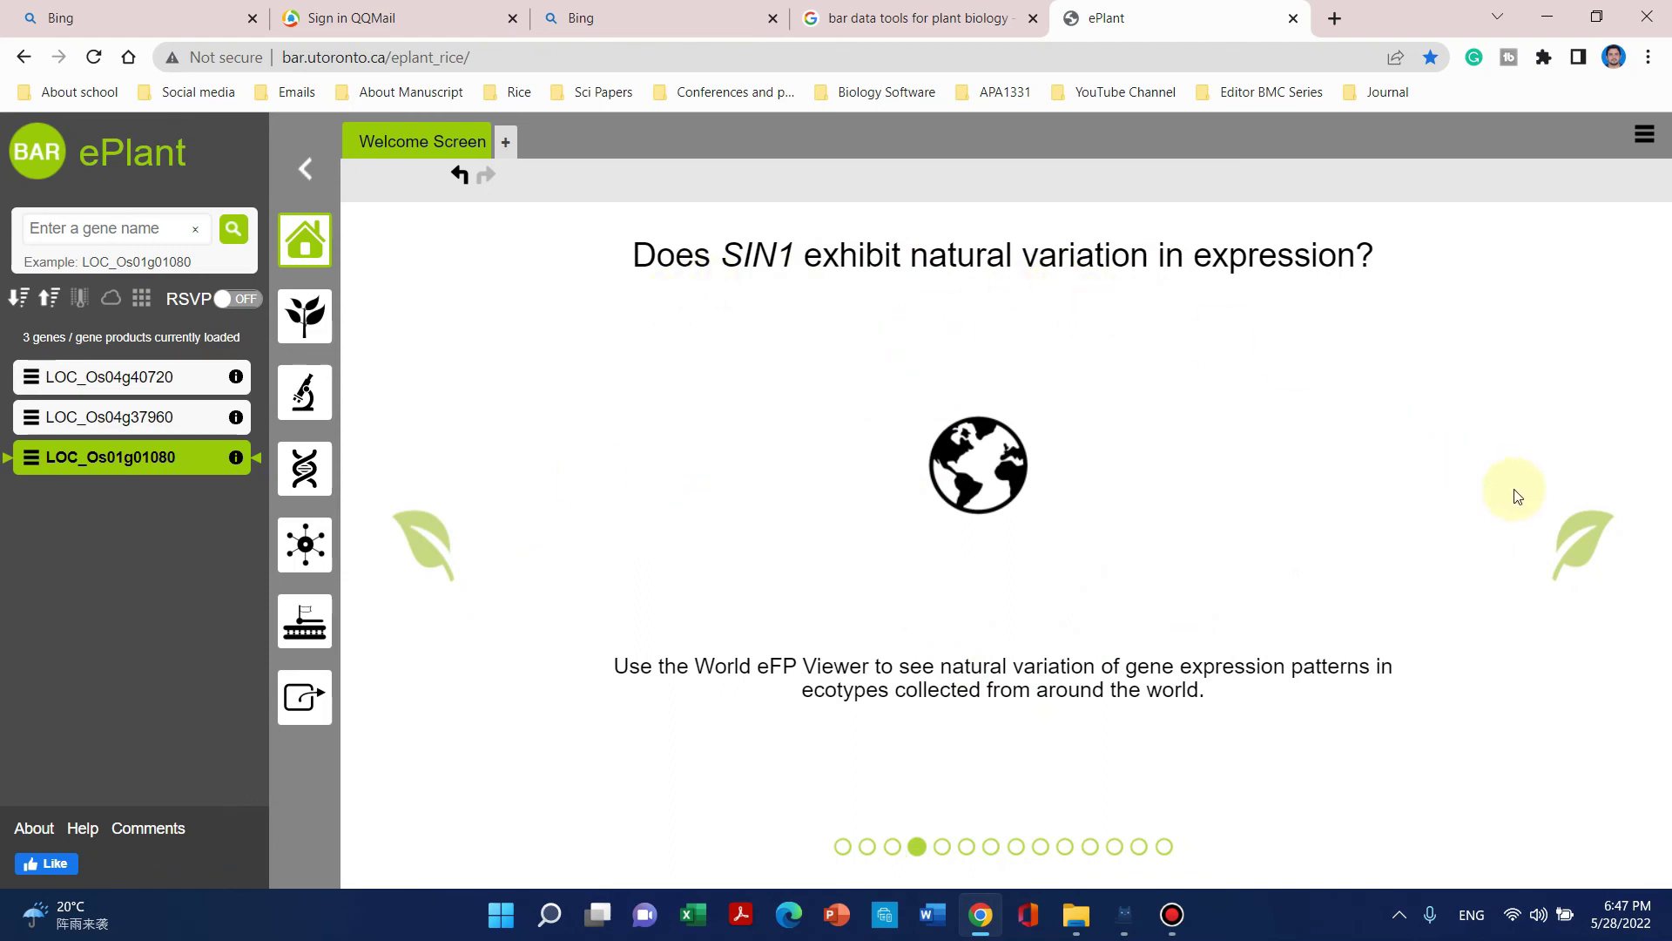
{"action": "left_click", "coordinate": [1601, 546]}
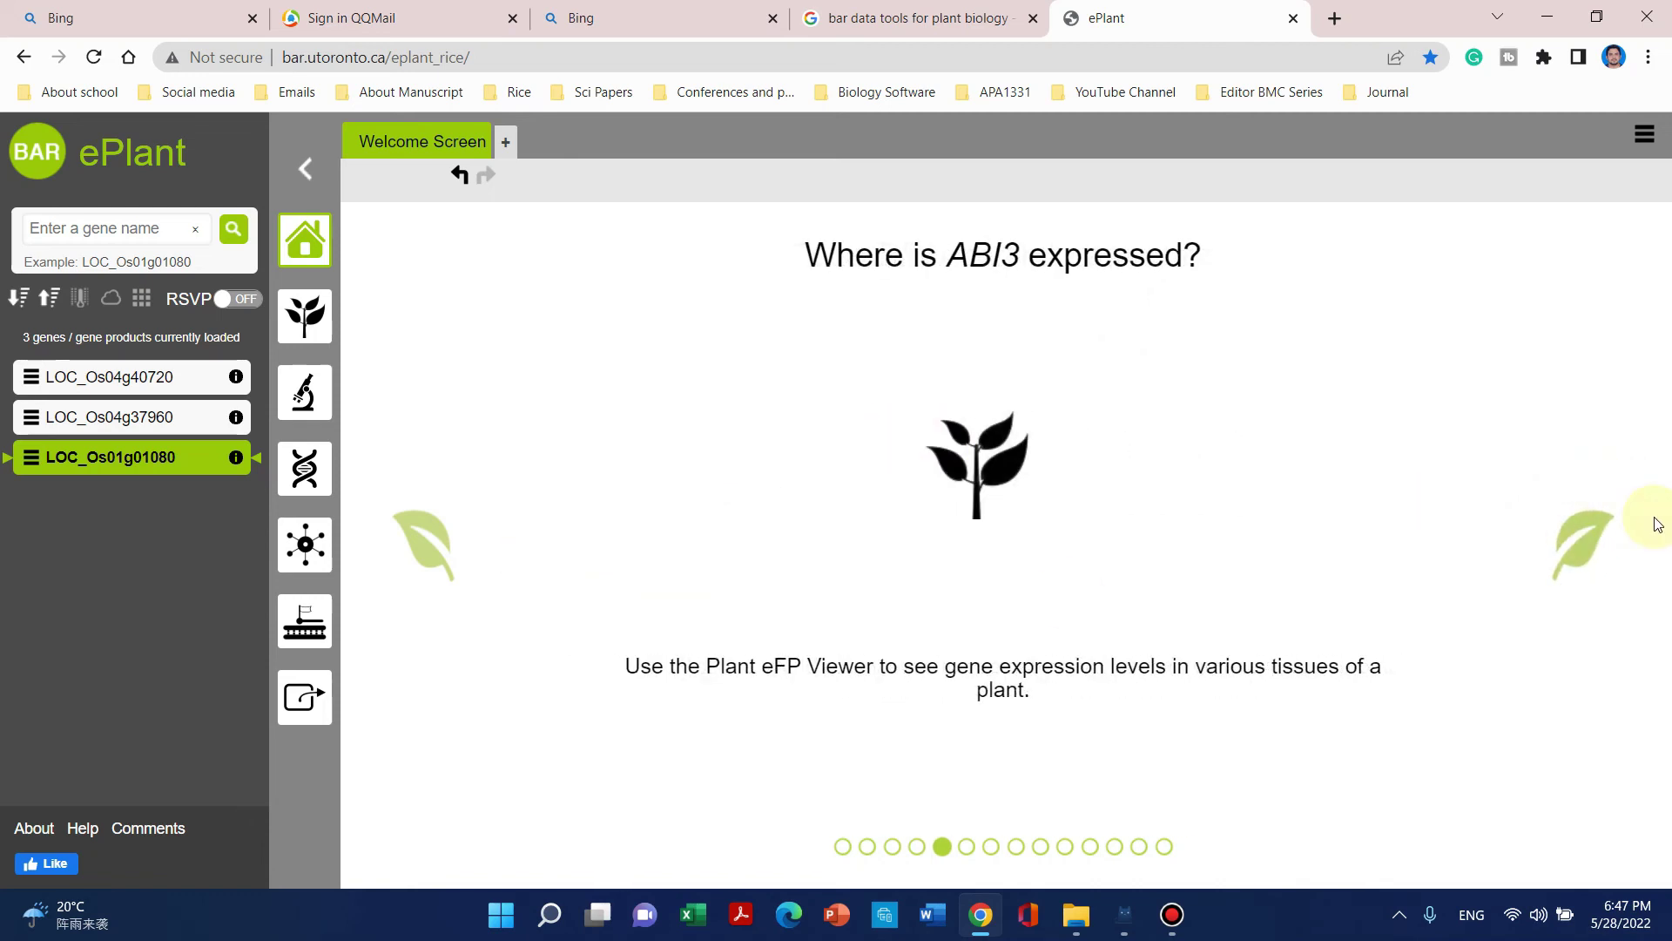
{"action": "left_click", "coordinate": [1584, 545]}
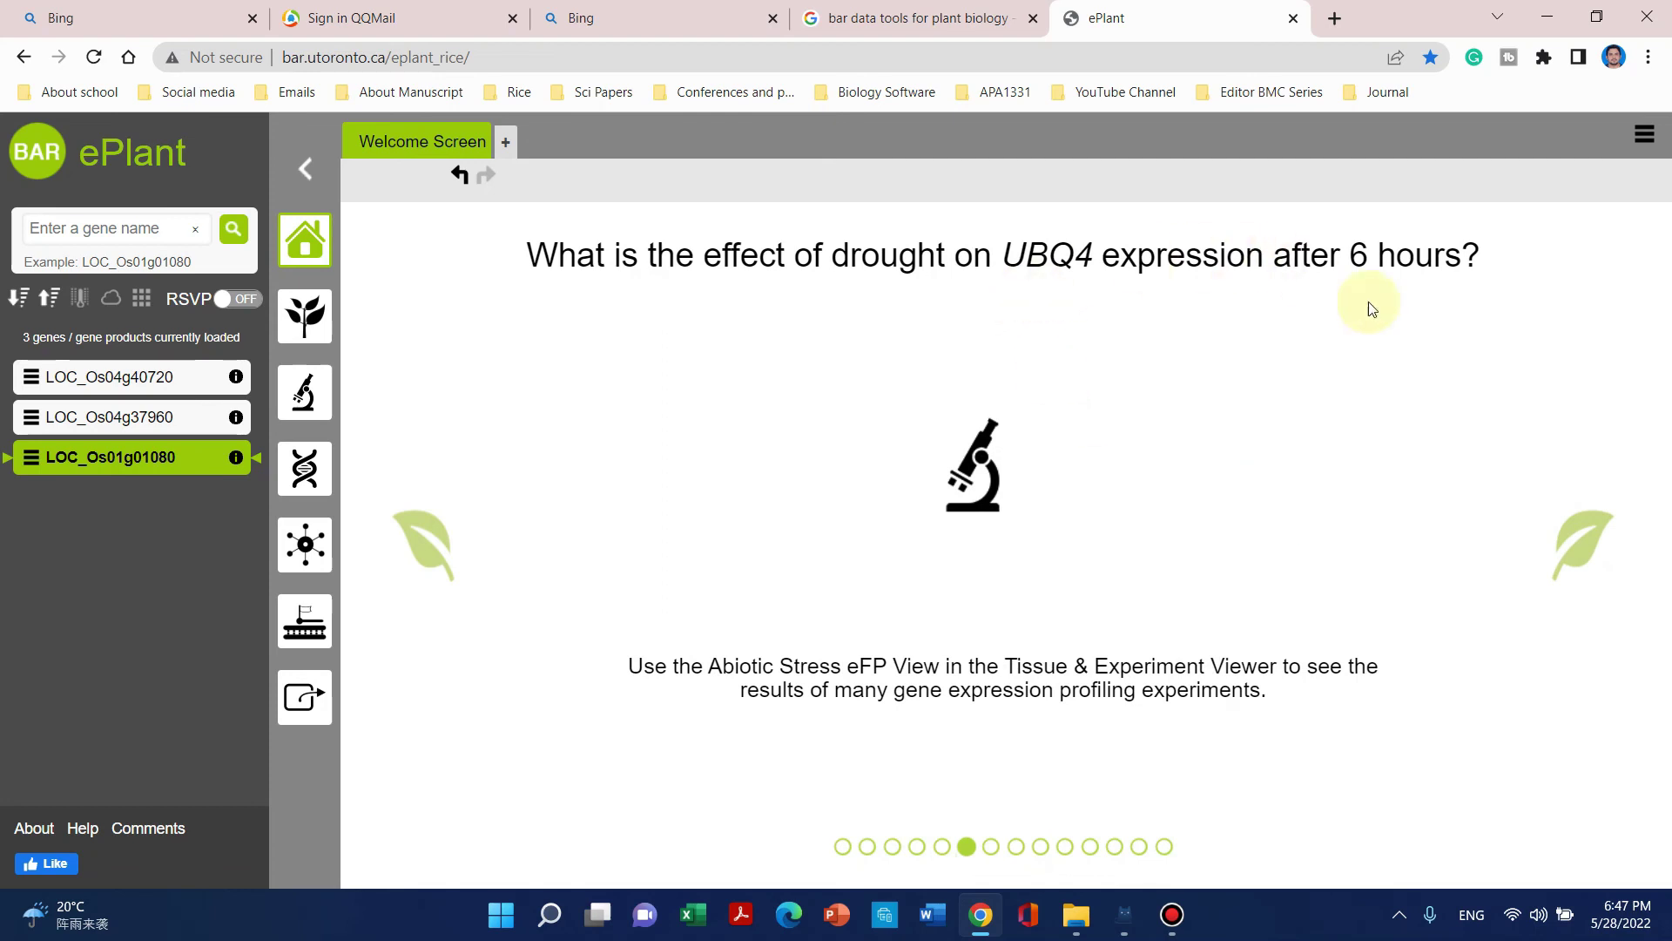
{"action": "left_click", "coordinate": [1584, 545]}
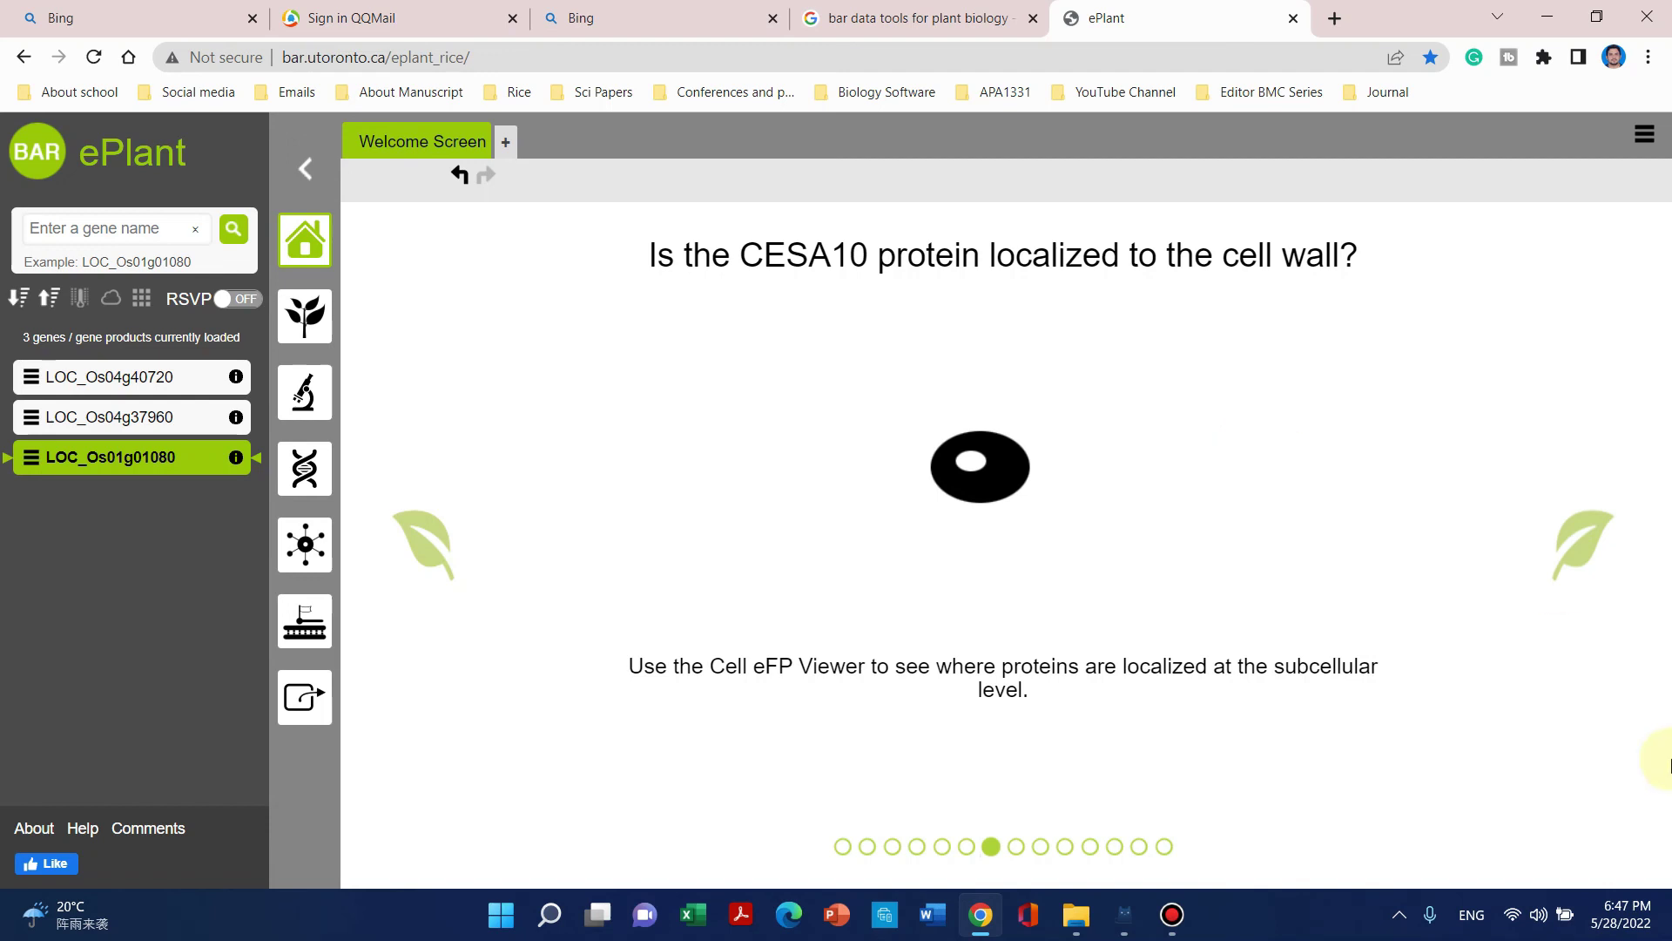
{"action": "left_click", "coordinate": [1587, 566]}
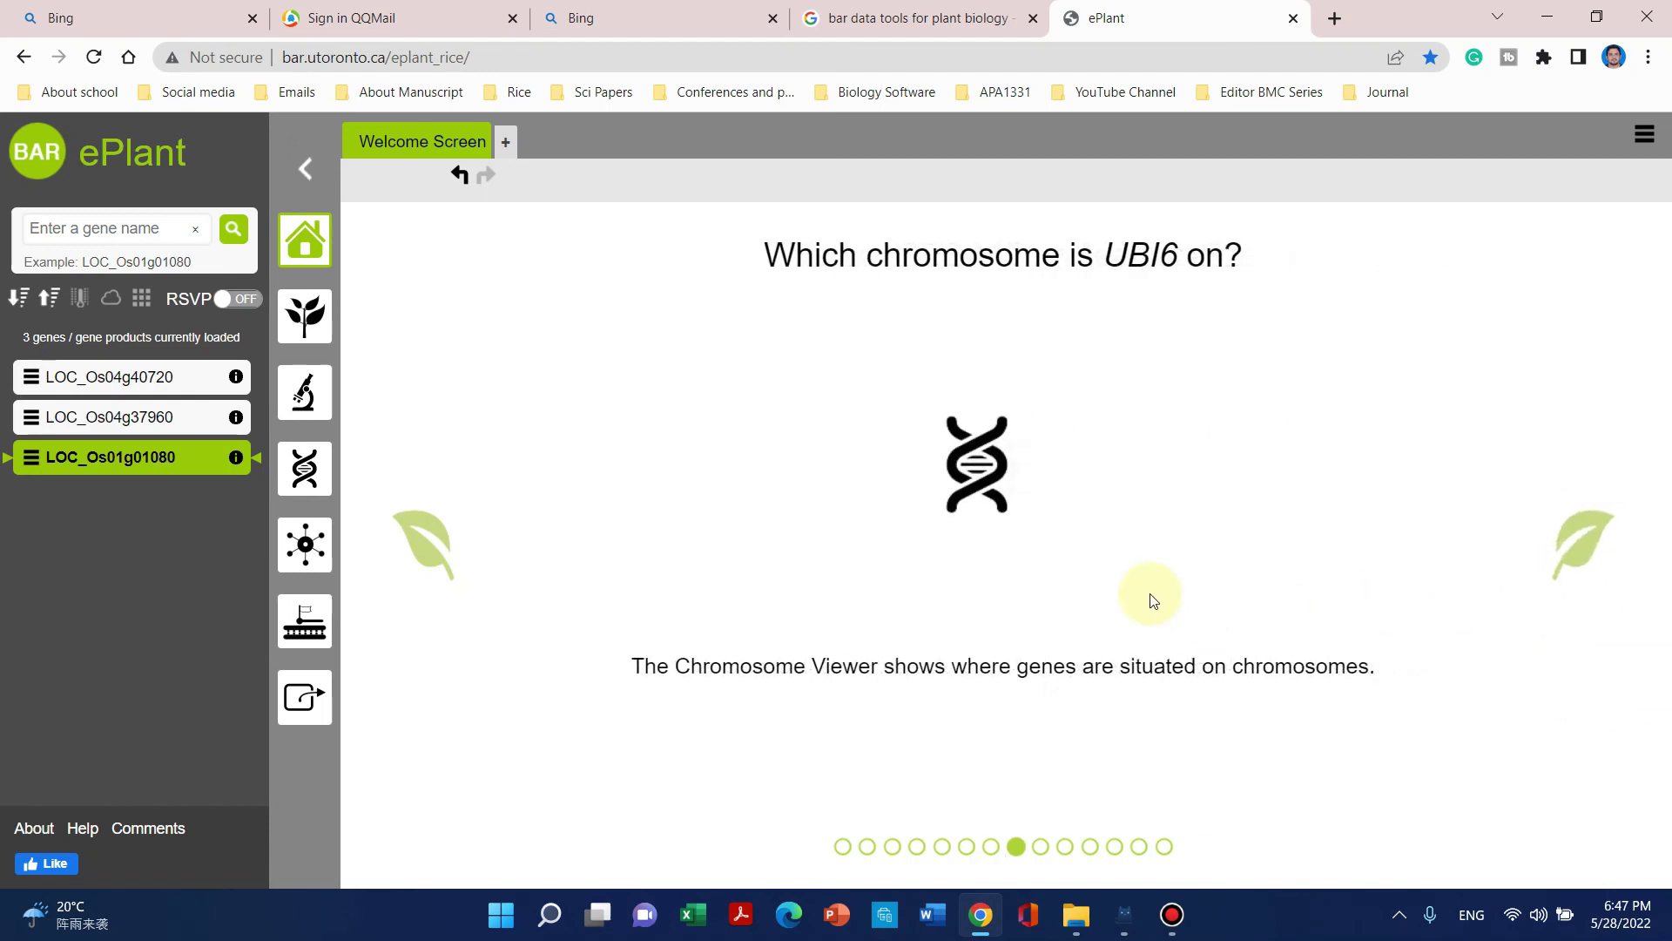
{"action": "left_click", "coordinate": [1570, 546]}
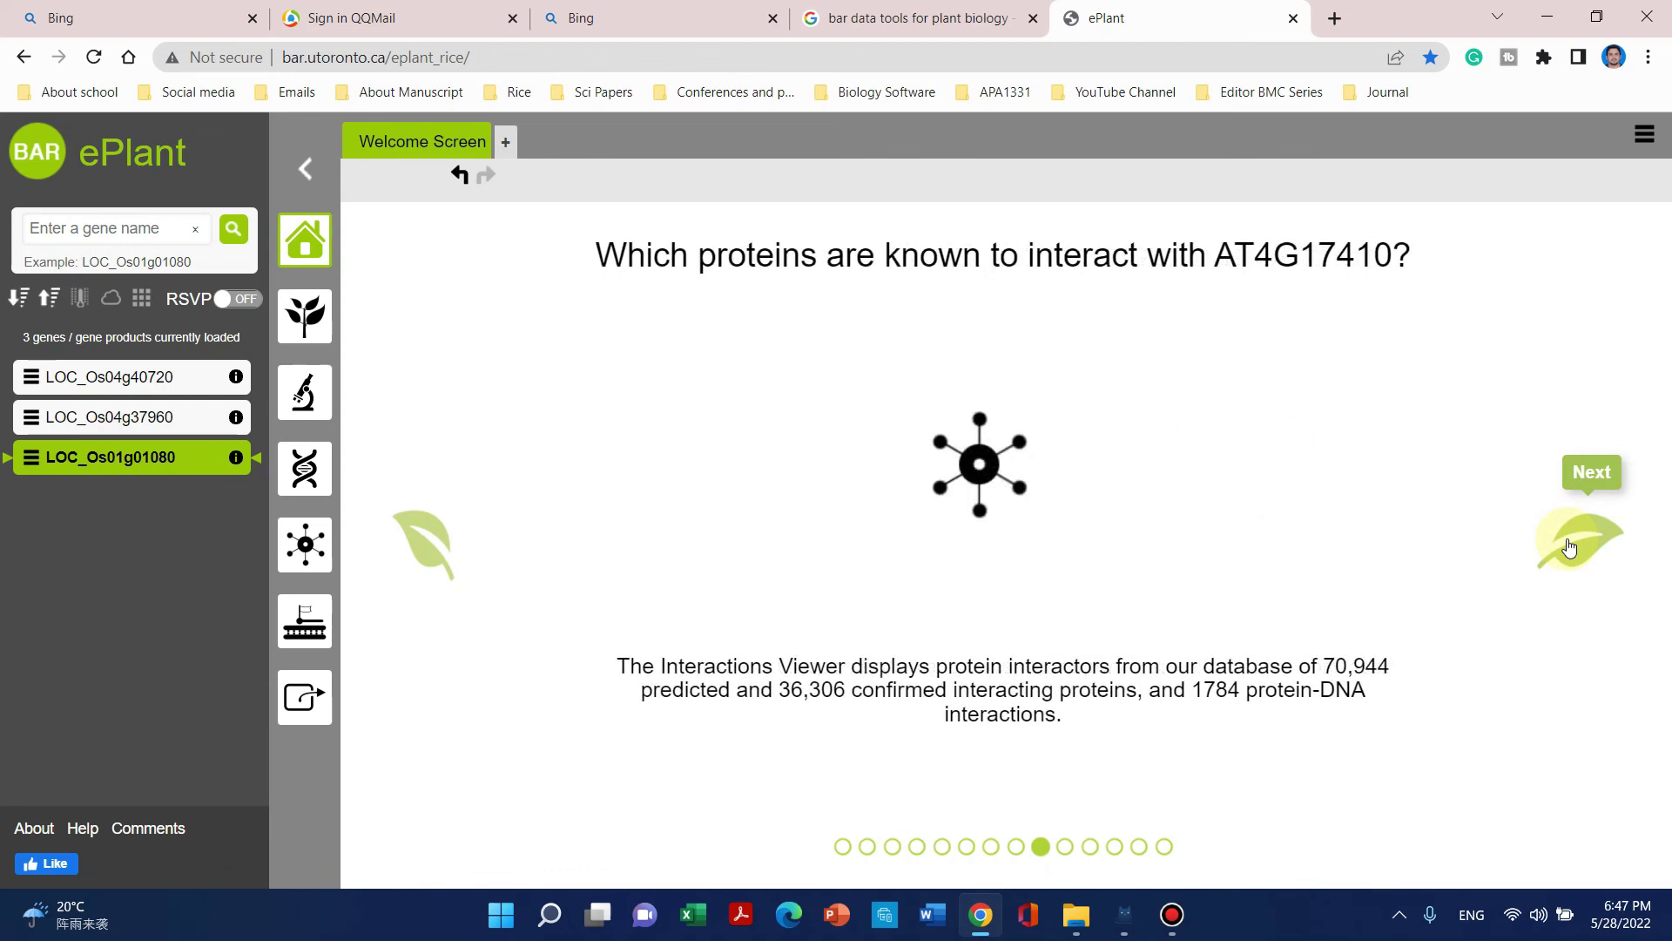
{"action": "left_click", "coordinate": [1569, 546]}
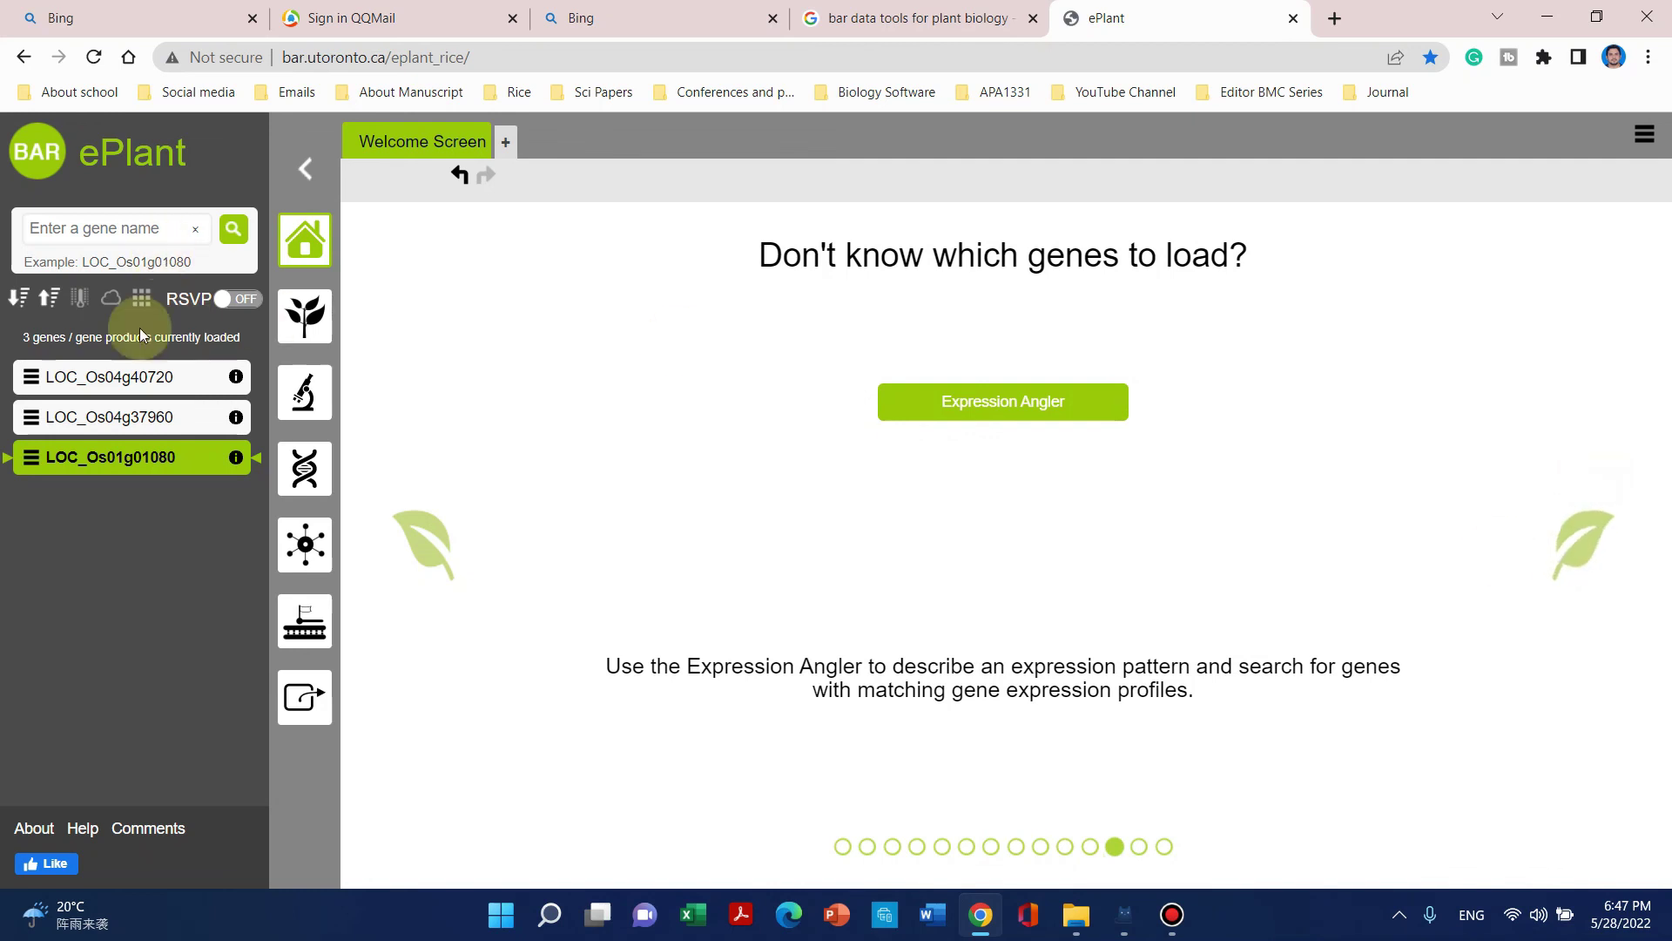
Make LOC_Os04g37960 the current gene and display its Plant eFP tissue expression map.
{"action": "left_click", "coordinate": [122, 406]}
{"action": "left_click", "coordinate": [156, 375]}
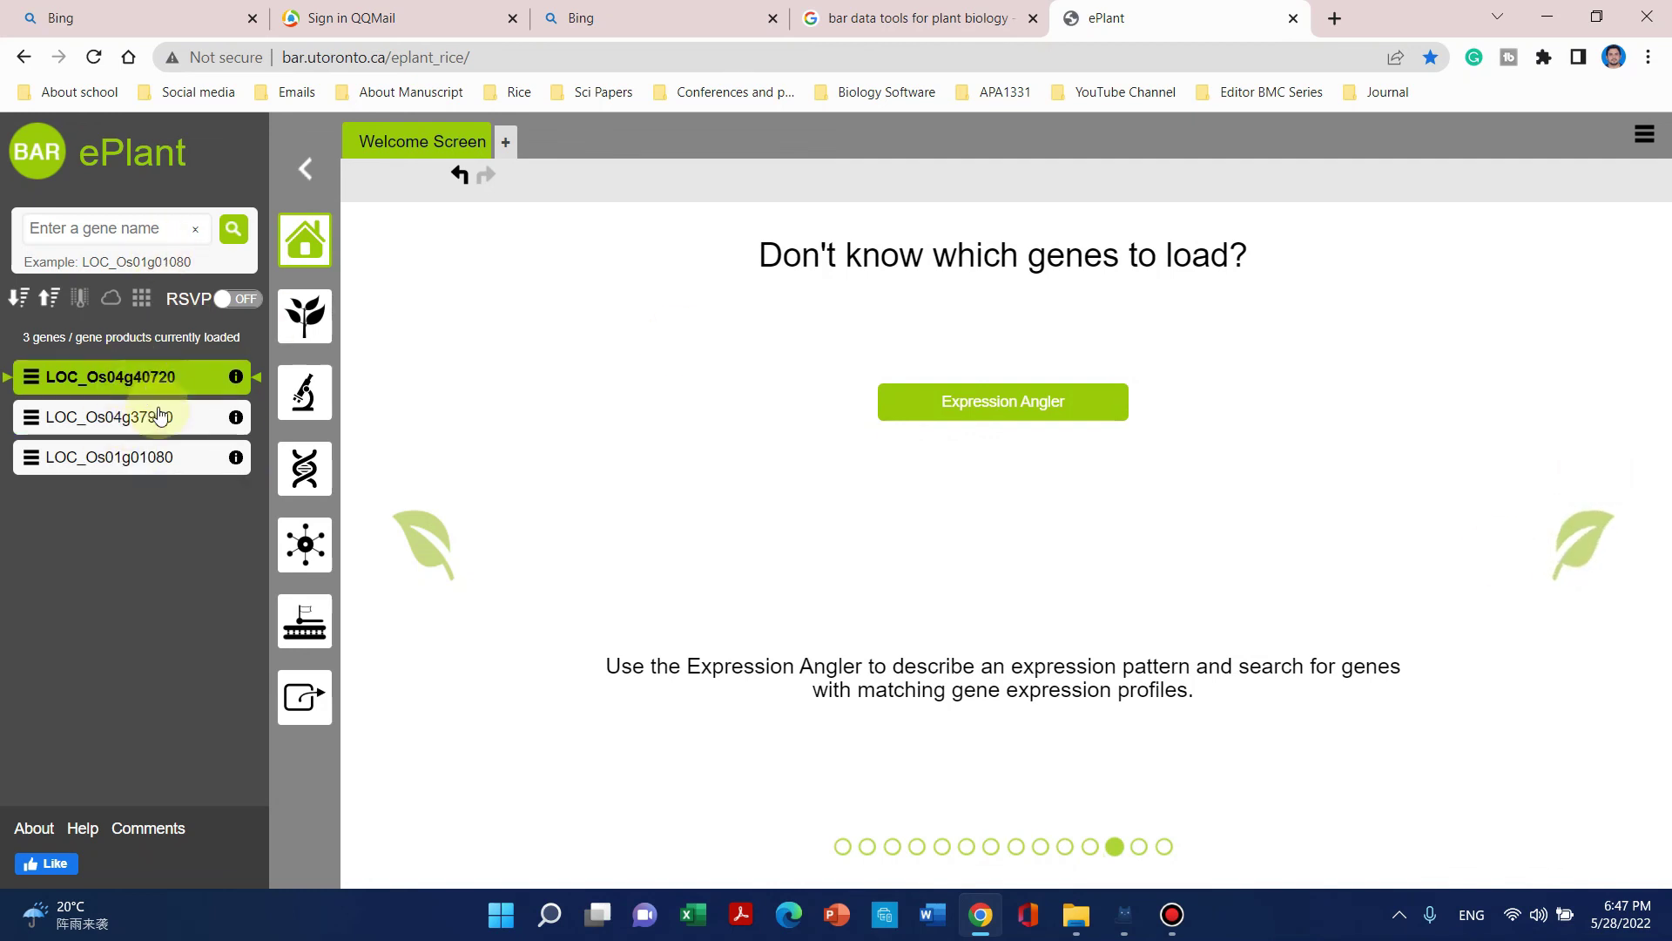
{"action": "left_click", "coordinate": [159, 427]}
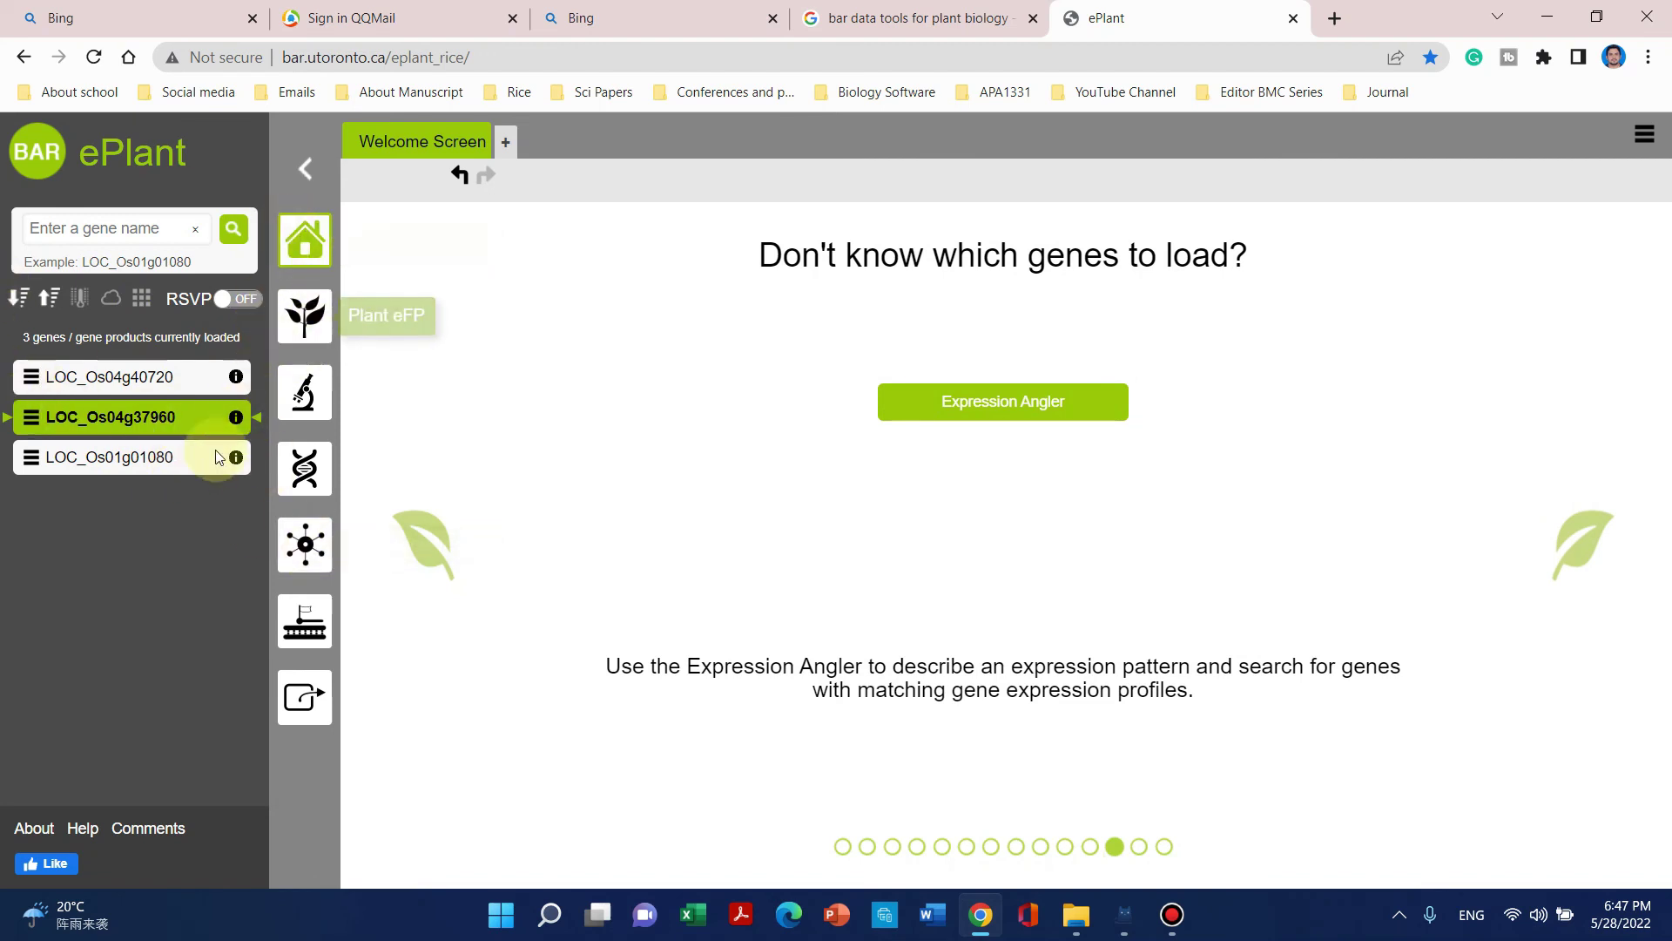
{"action": "left_click", "coordinate": [306, 315]}
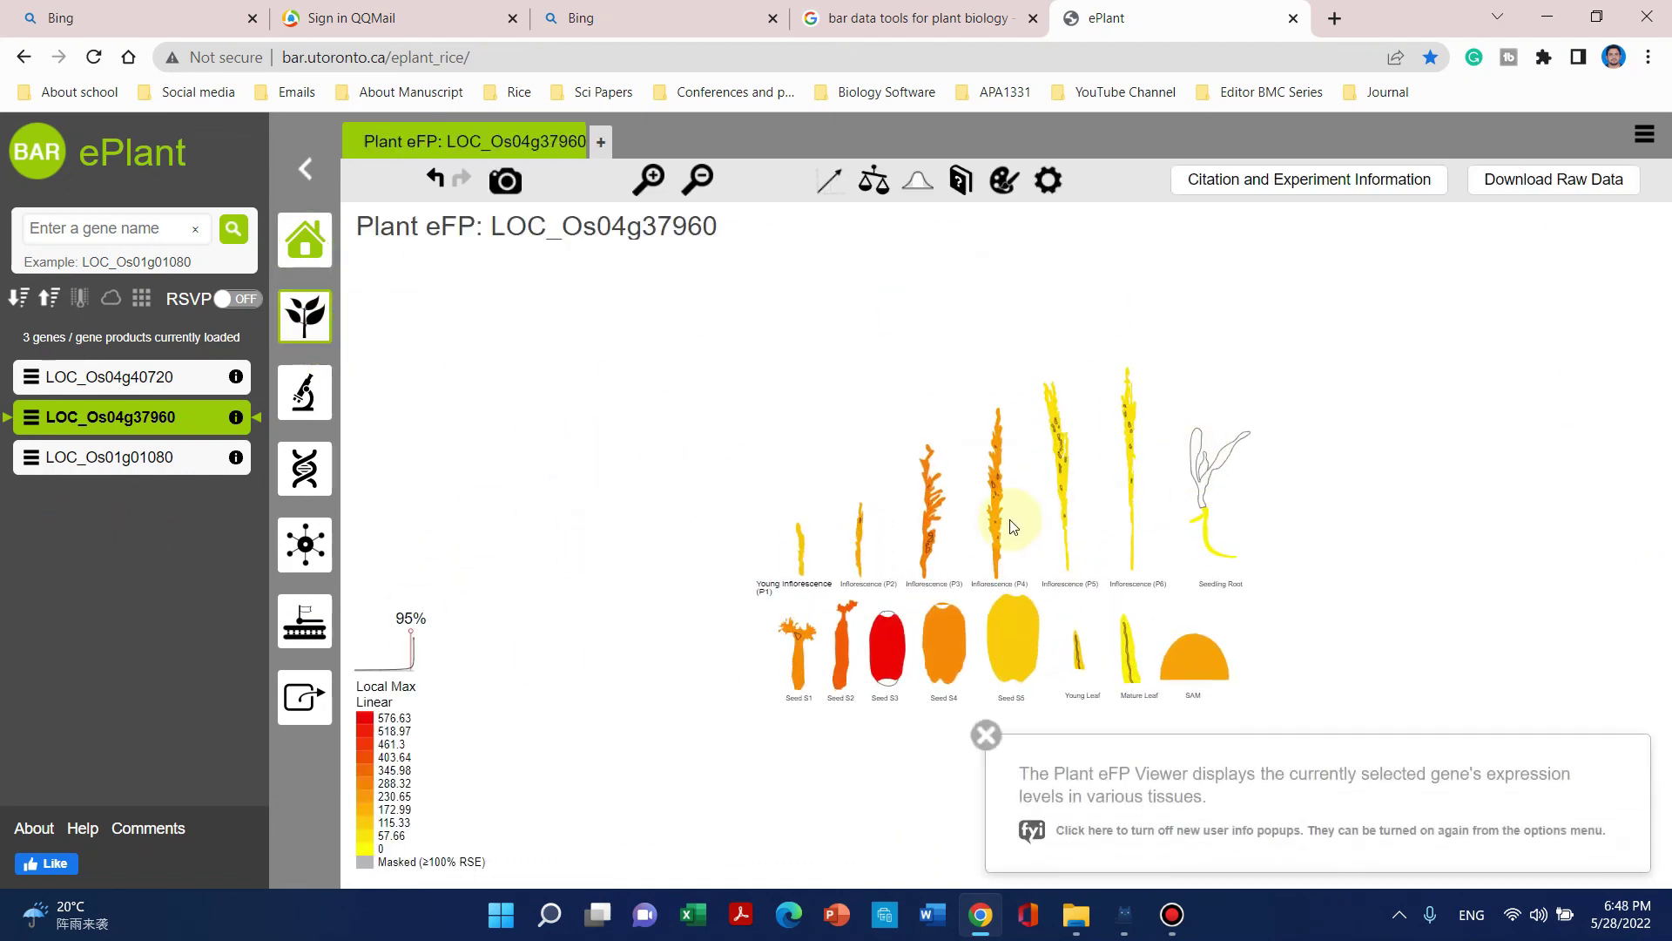
Dismiss the Plant eFP tip, preview the pictograph in Screen Capture, then close the preview.
{"action": "left_click", "coordinate": [989, 699]}
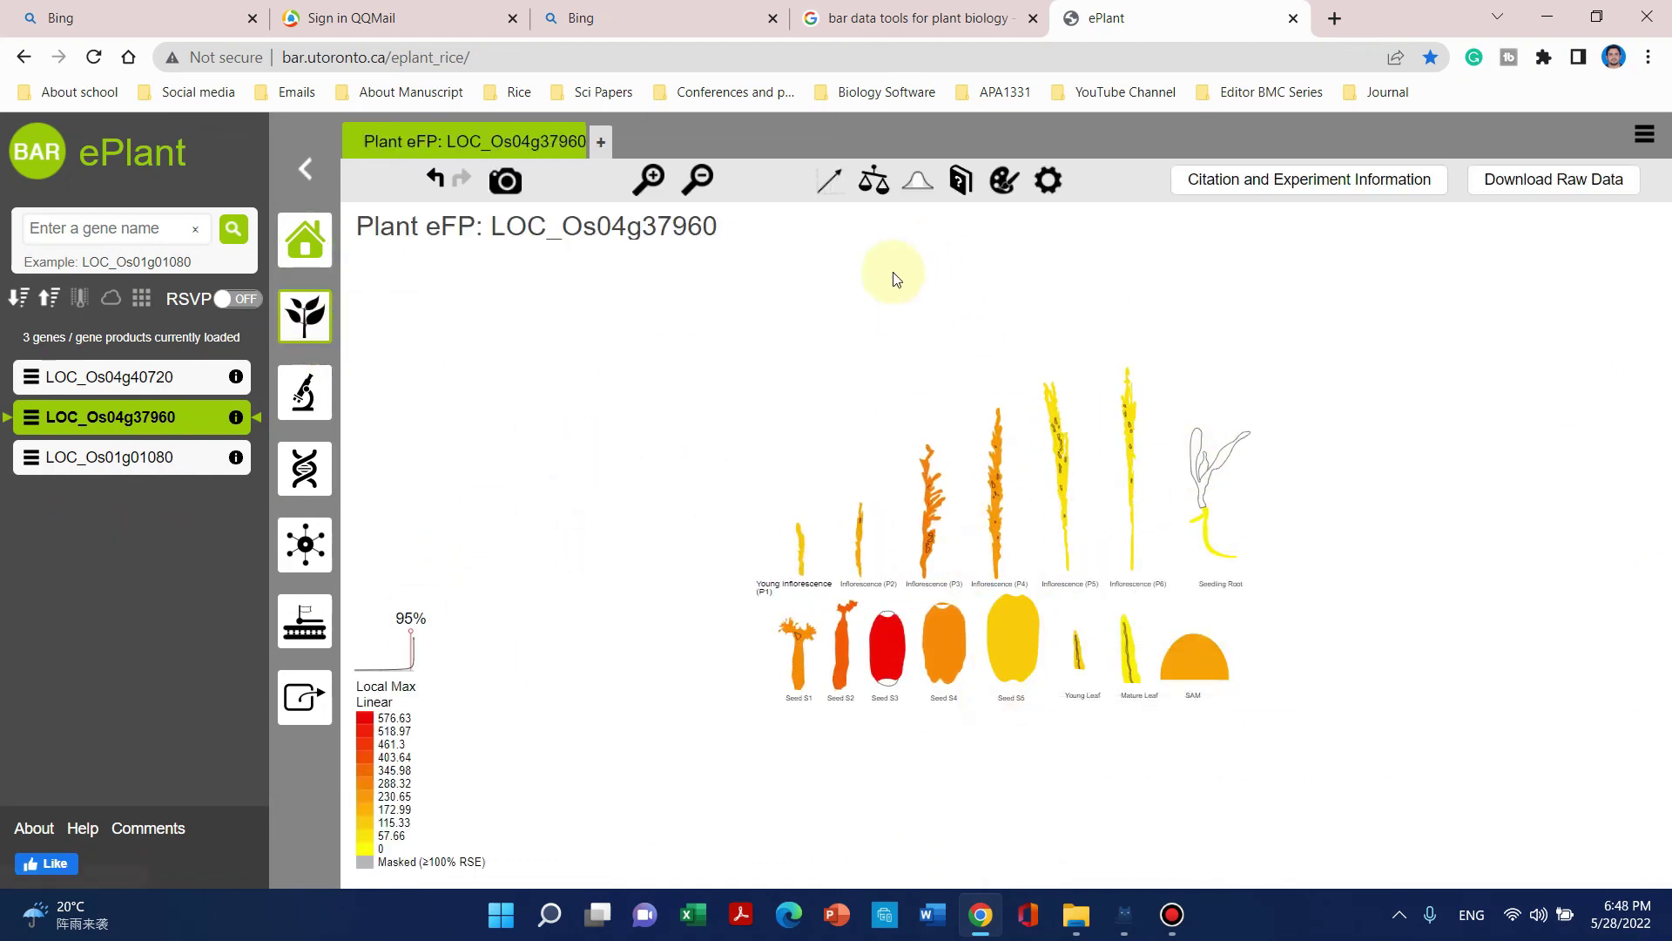
{"action": "left_click", "coordinate": [507, 182]}
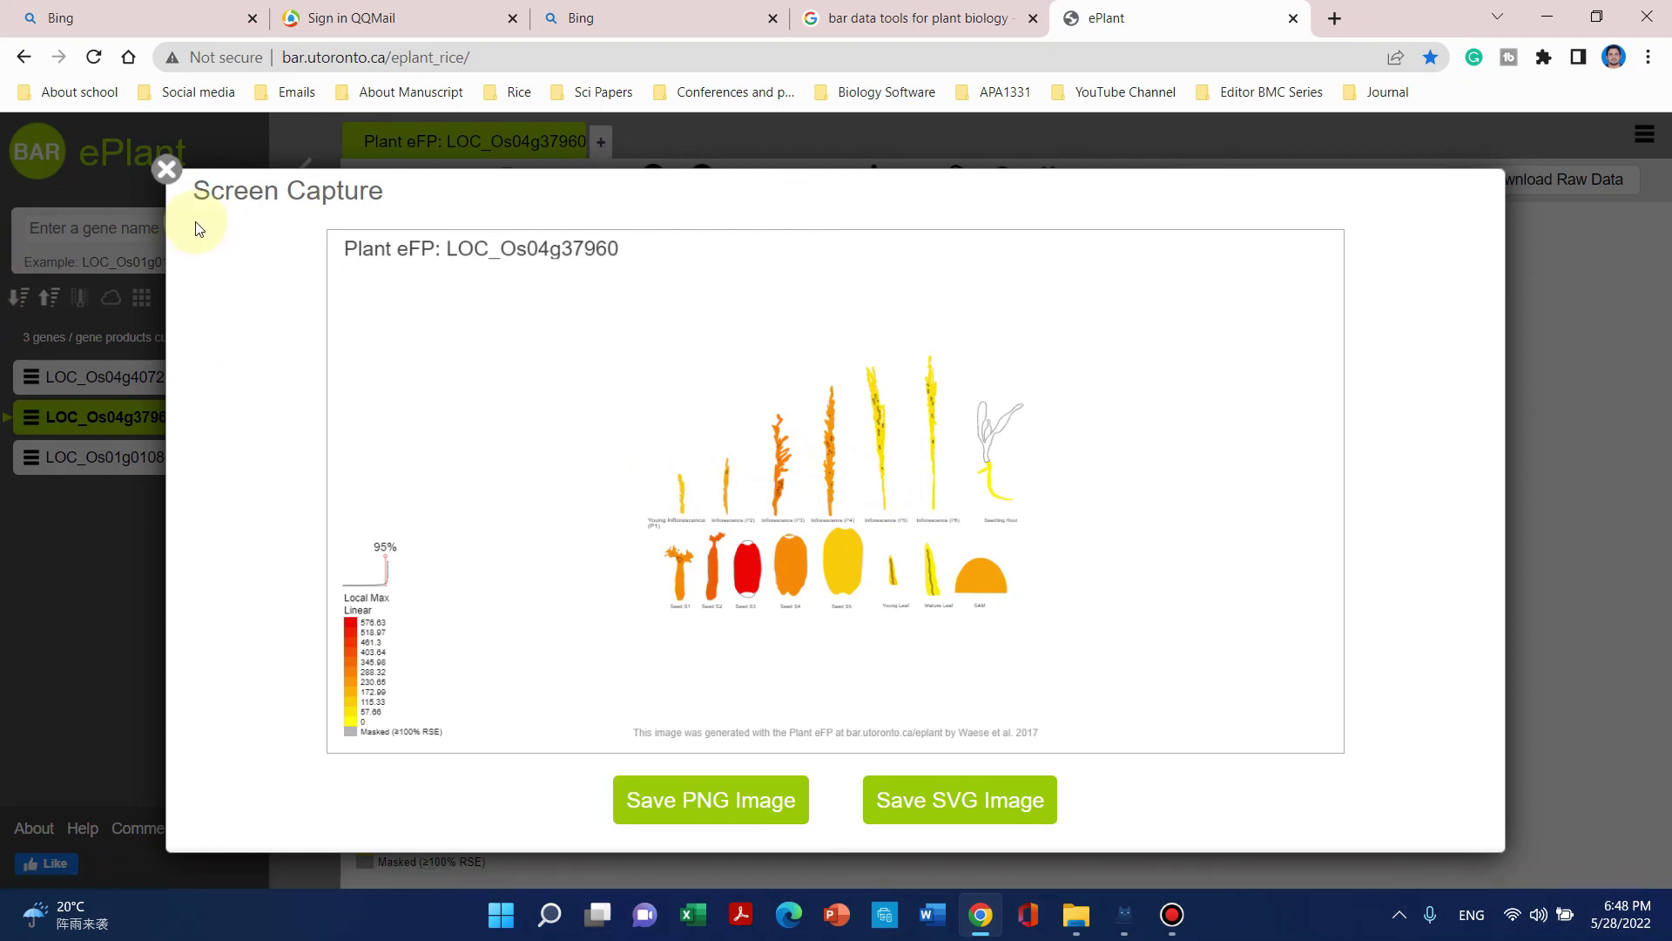
{"action": "left_click", "coordinate": [167, 171]}
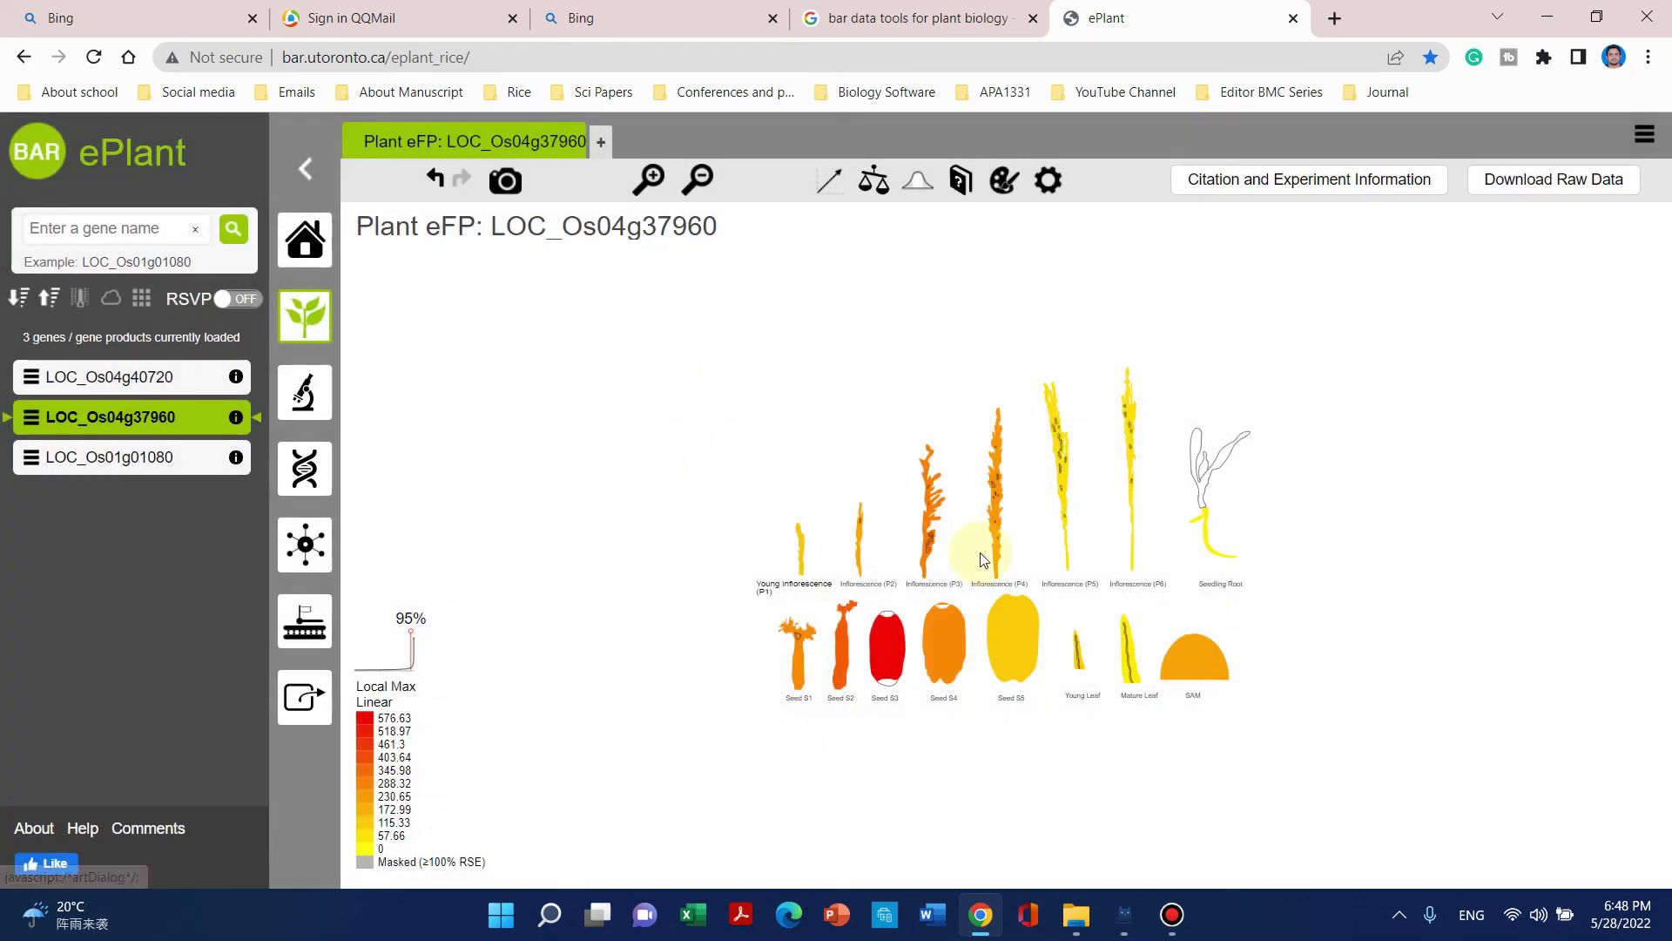